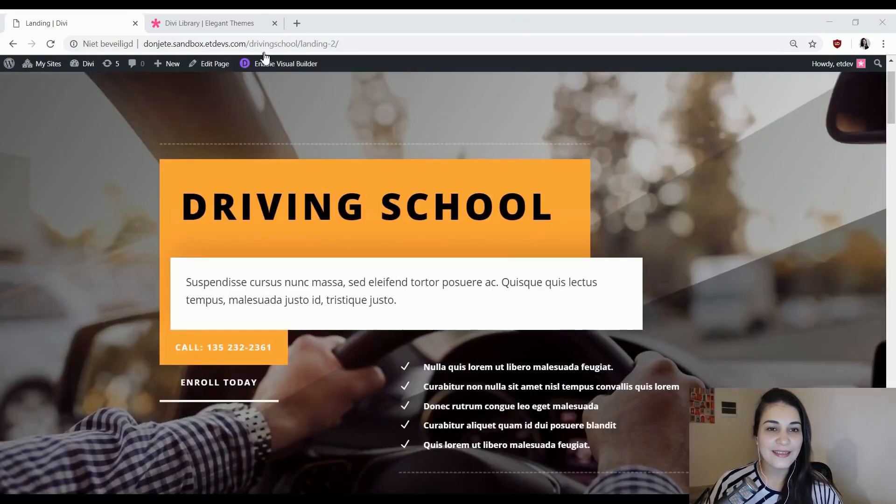
Find the Driving School layout pack in the Divi layout library, open its landing page's live demo and look through it.
click(236, 23)
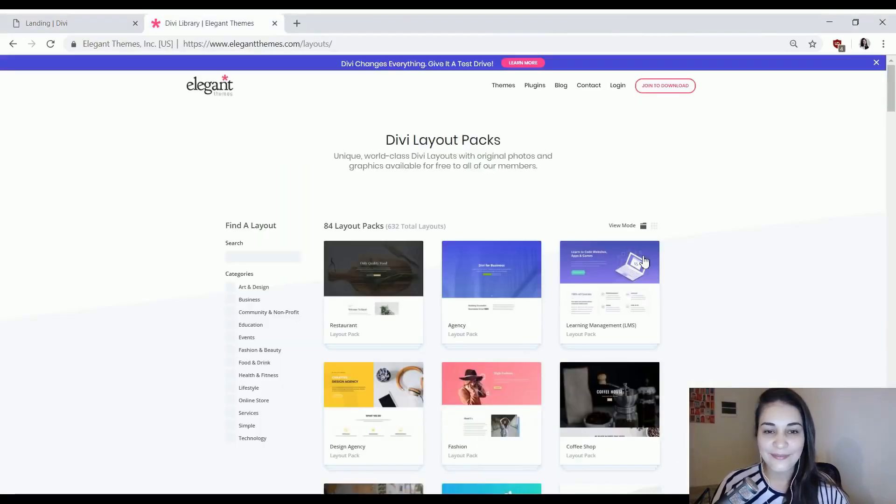
scroll(679, 257, down, 9)
scroll(681, 258, down, 15)
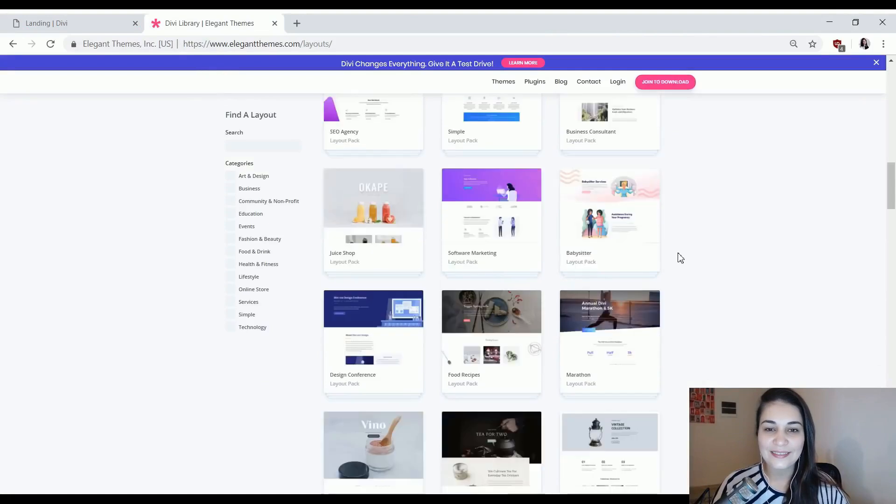
scroll(679, 257, down, 20)
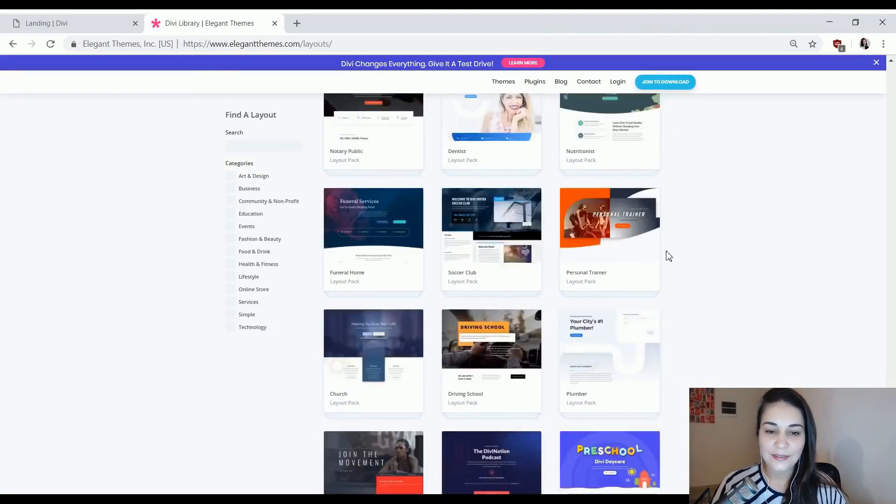
click(466, 296)
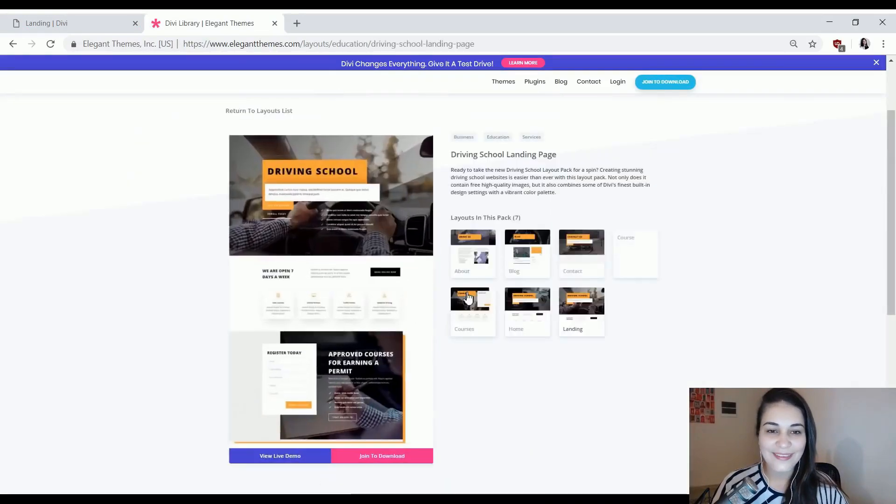
click(274, 462)
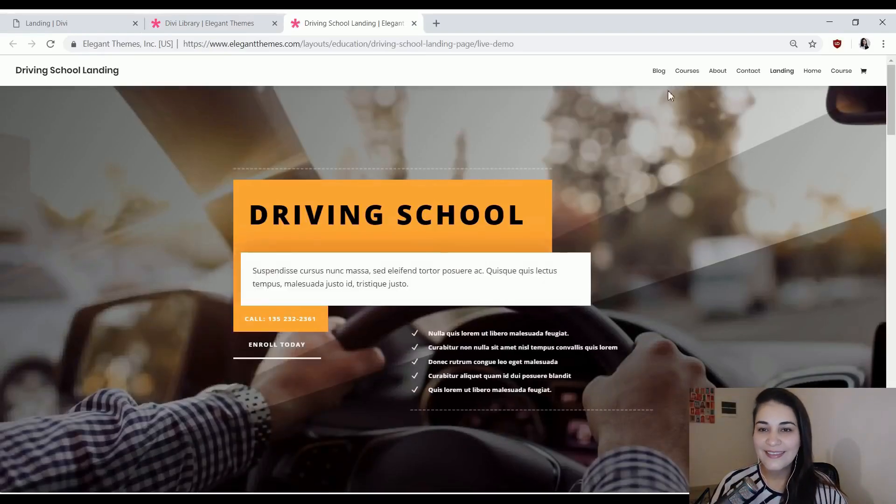
scroll(668, 173, down, 15)
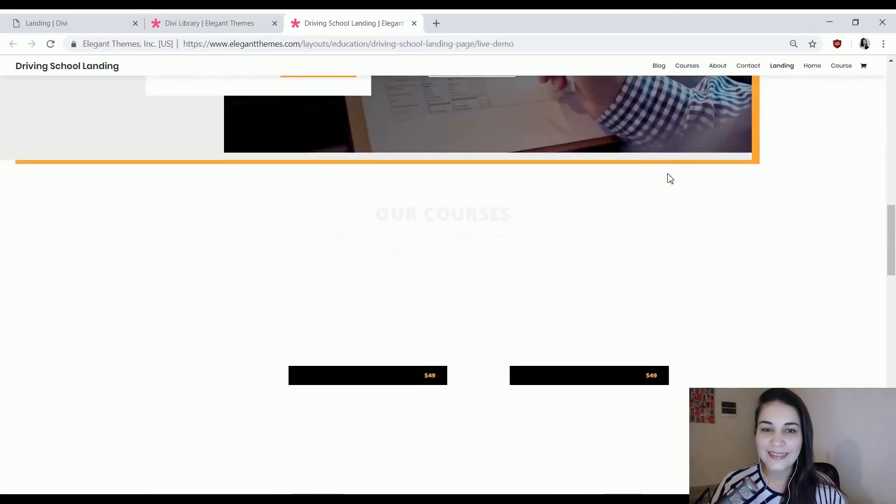
scroll(667, 173, down, 5)
scroll(660, 182, down, 5)
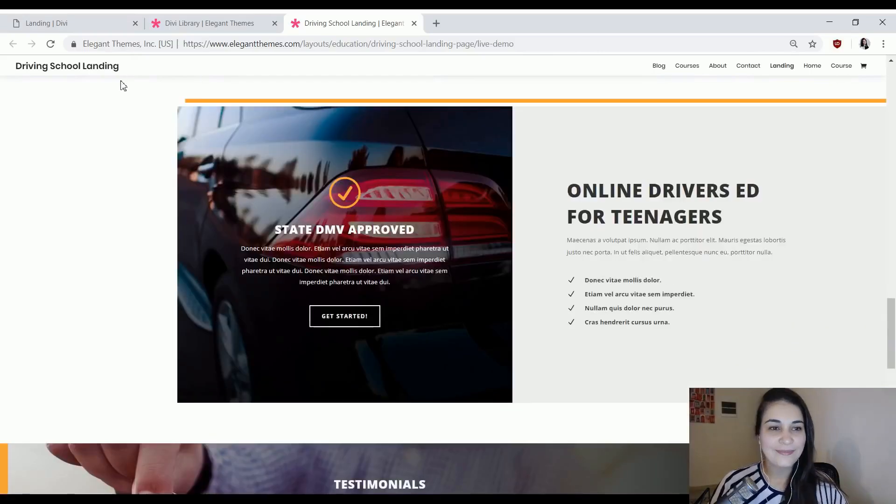
Return to the sandbox site, open the Use Case page and examine its hero section and list of help links.
click(99, 21)
click(505, 105)
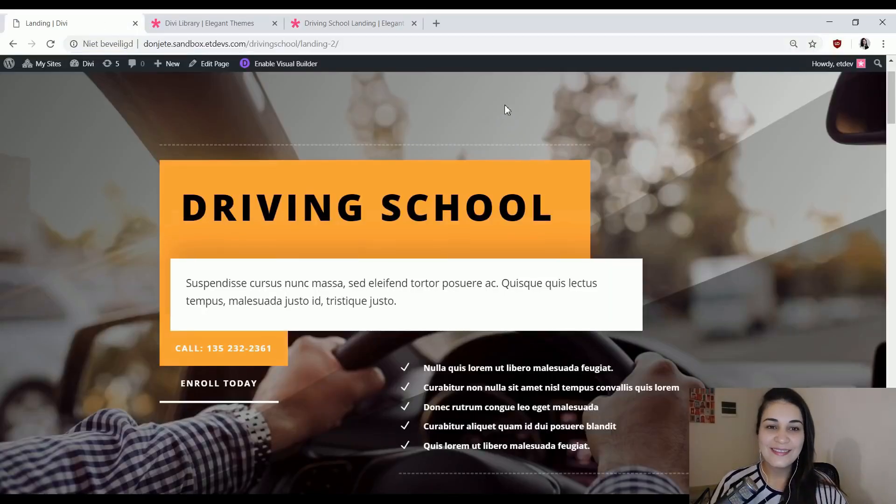
scroll(505, 105, up, 2)
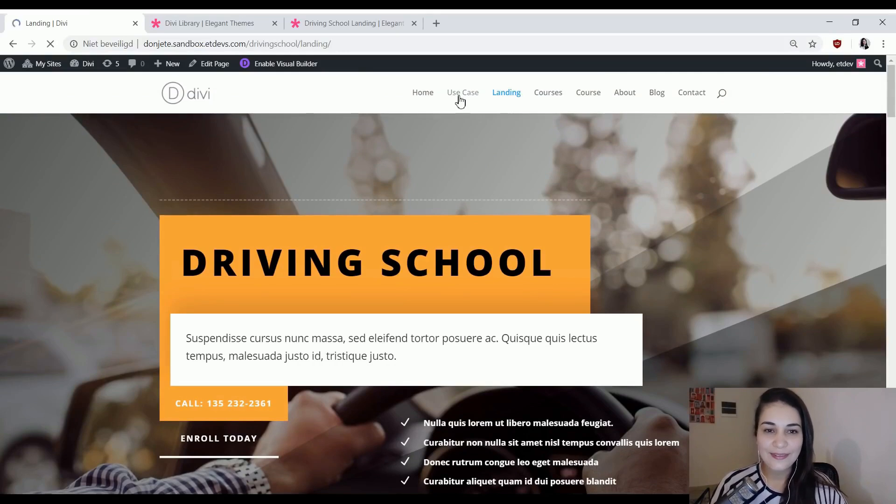
scroll(825, 202, down, 3)
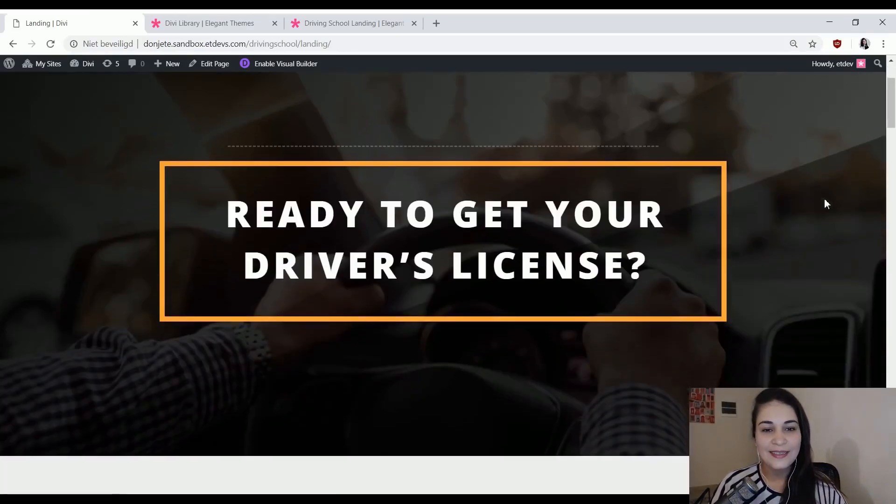
scroll(818, 203, up, 1)
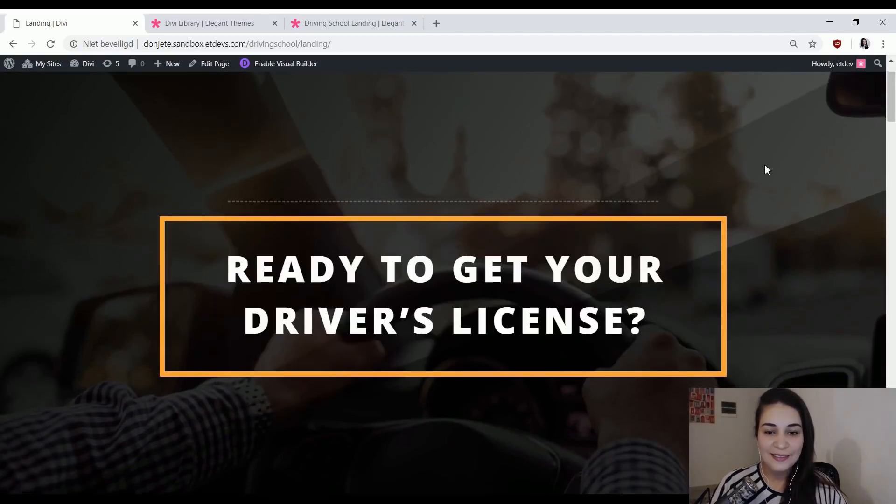
scroll(767, 168, down, 5)
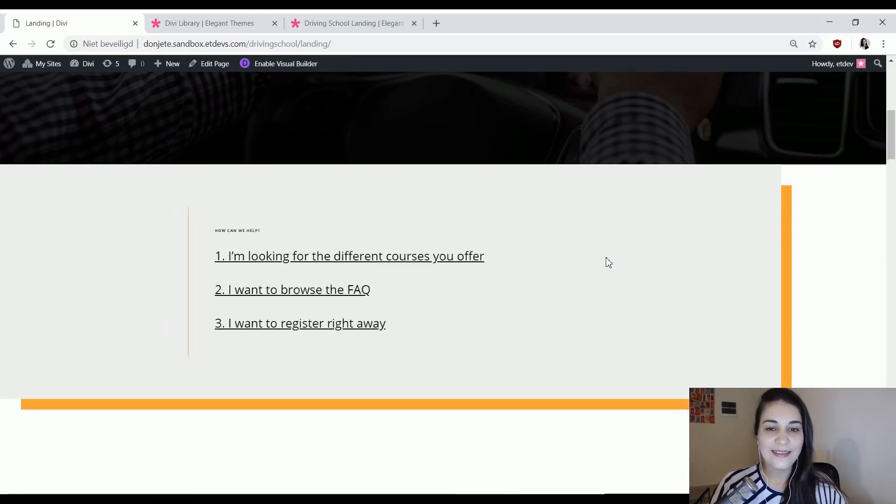
Go back to the sandbox site's Landing page and review its hero, registration and courses sections.
scroll(606, 259, up, 5)
scroll(607, 259, up, 4)
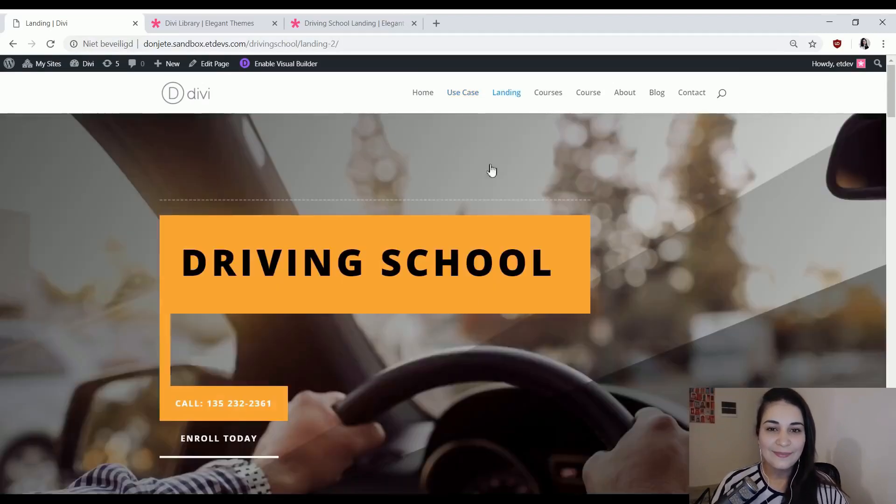
scroll(528, 160, down, 8)
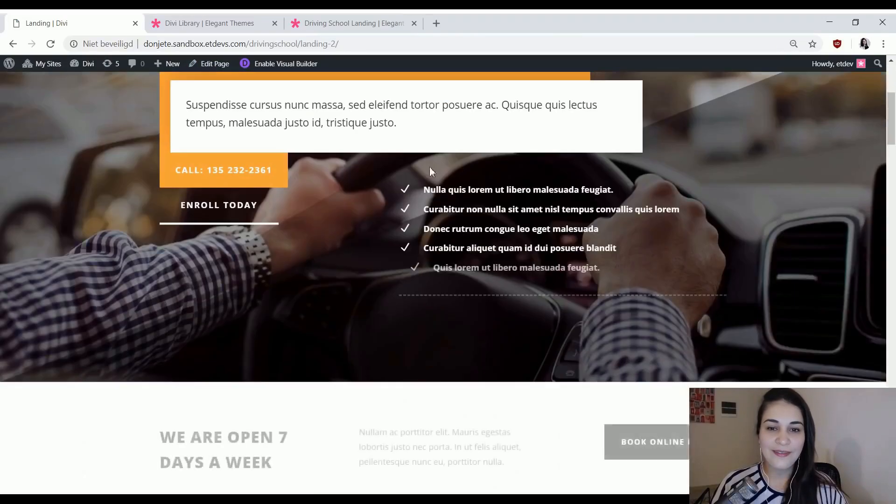
scroll(496, 298, down, 10)
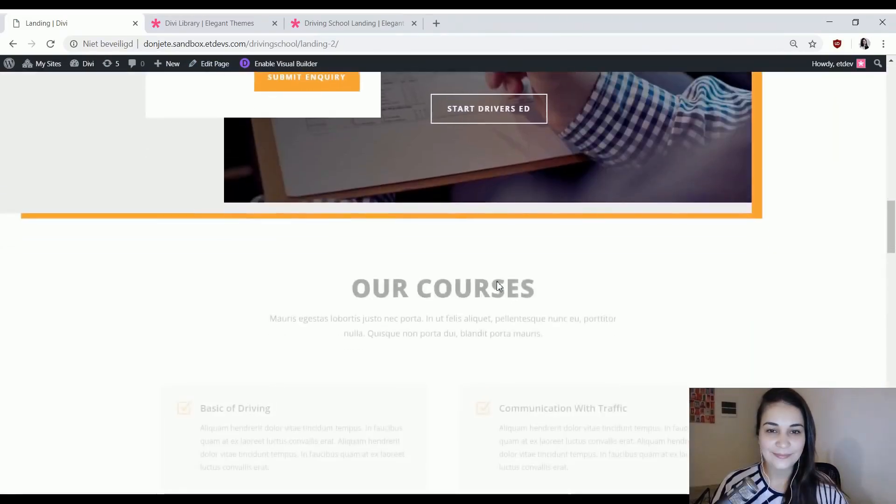
scroll(486, 230, up, 10)
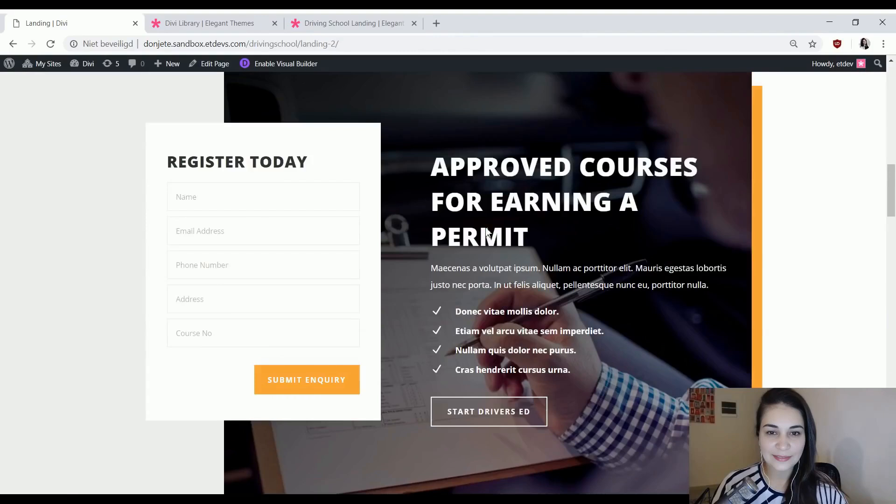
scroll(487, 229, up, 8)
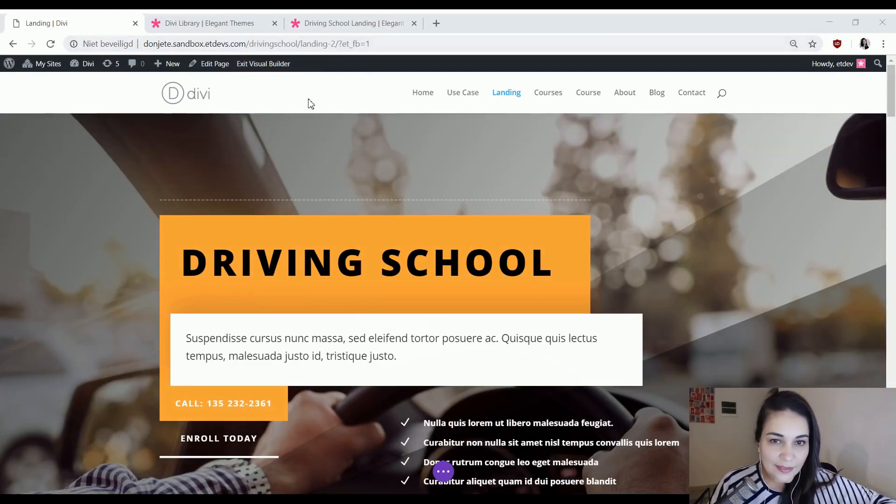
Open the Use Case page in a separate tab and enable the Visual Builder on the Landing page.
click(269, 64)
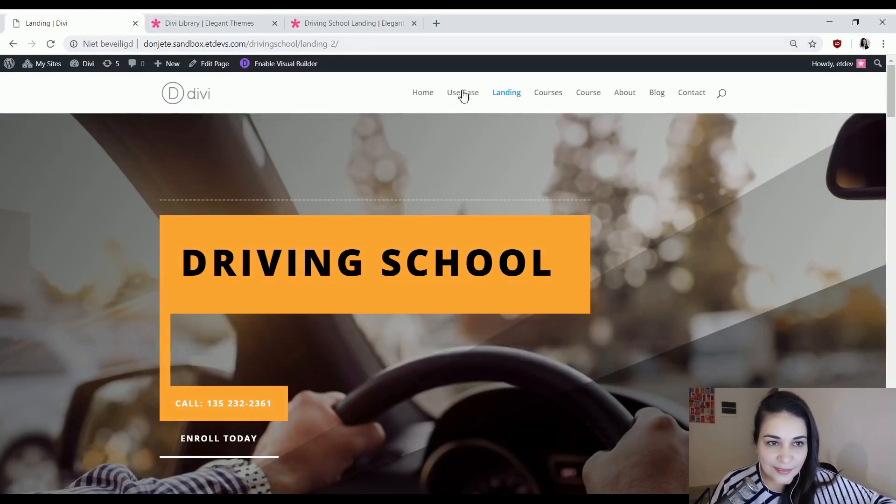
middle_click(461, 93)
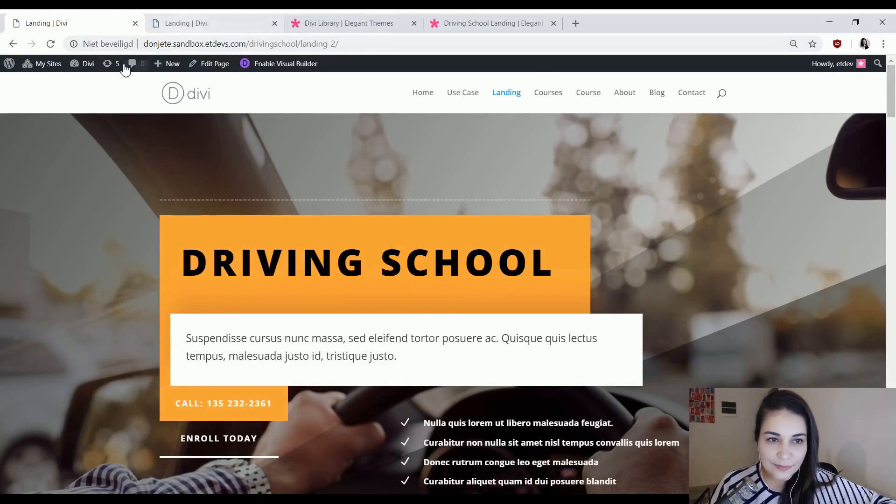
click(256, 65)
Examine the Use Case page's hero heading and help links, comparing them with the Landing page in the Visual Builder.
click(250, 21)
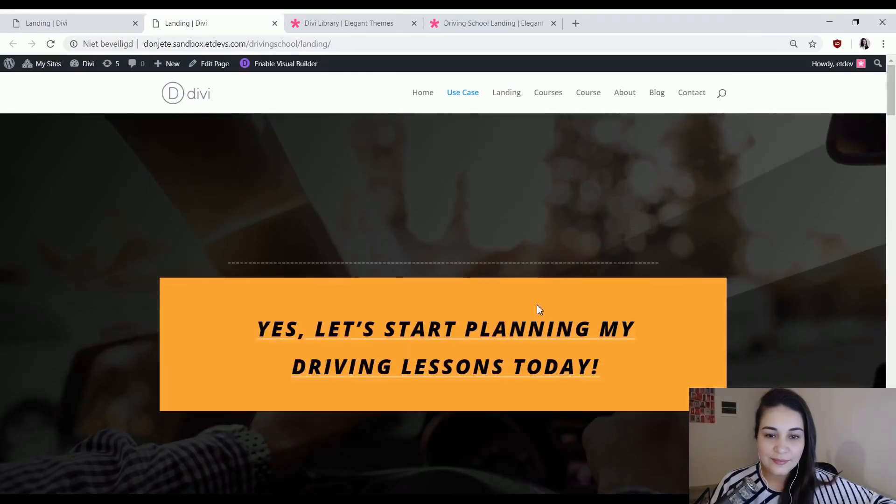
scroll(816, 291, down, 4)
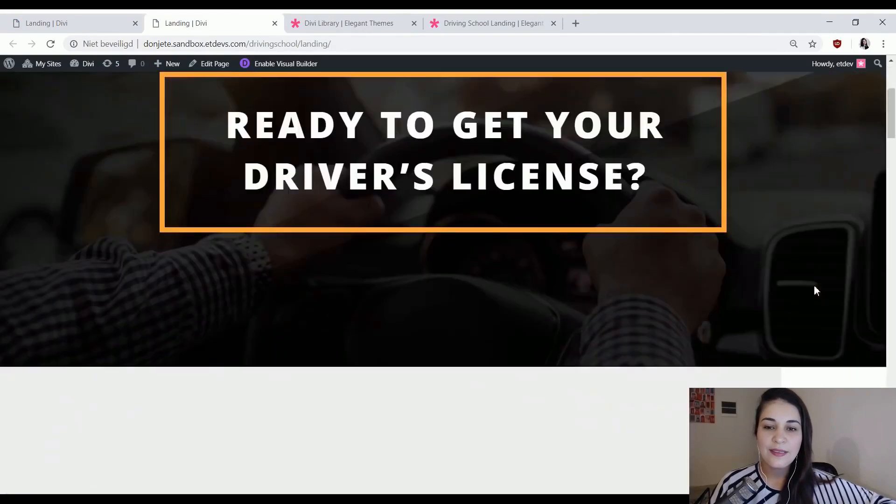
scroll(816, 290, down, 4)
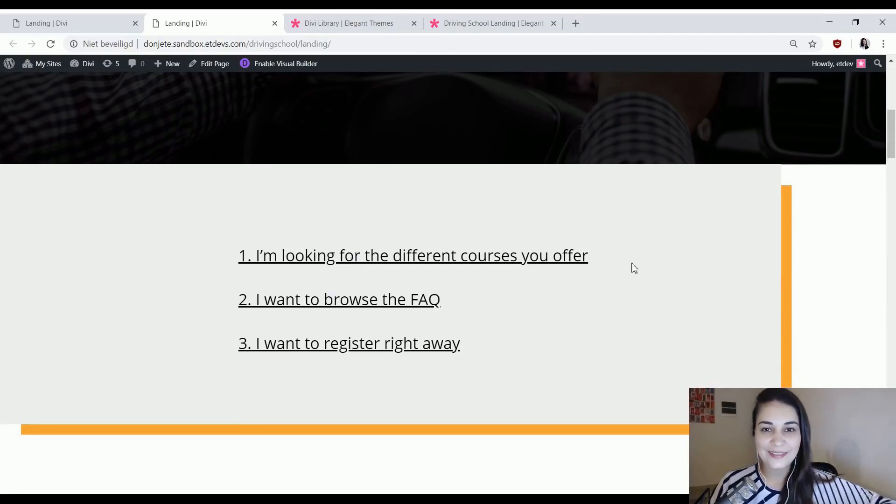
scroll(889, 266, up, 5)
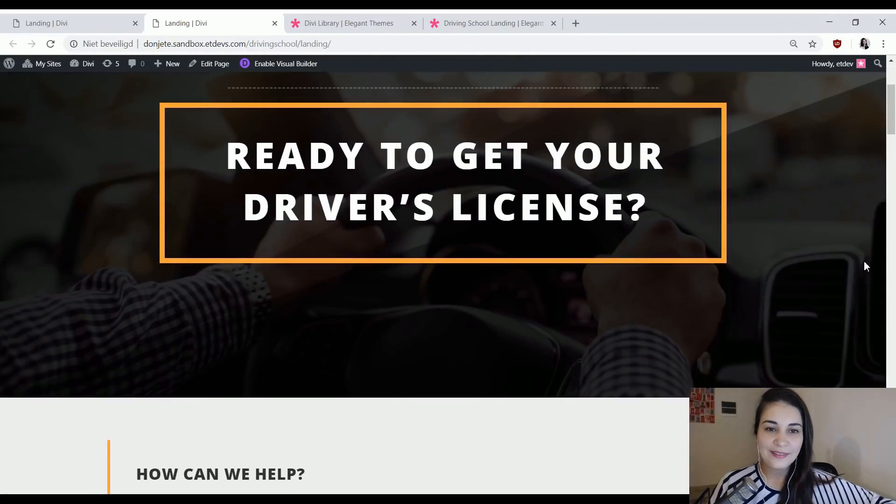
scroll(864, 266, up, 4)
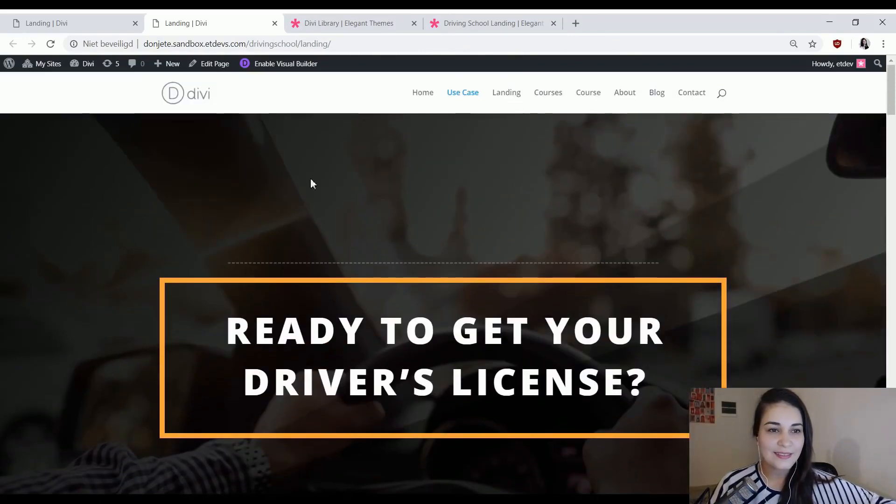
click(33, 18)
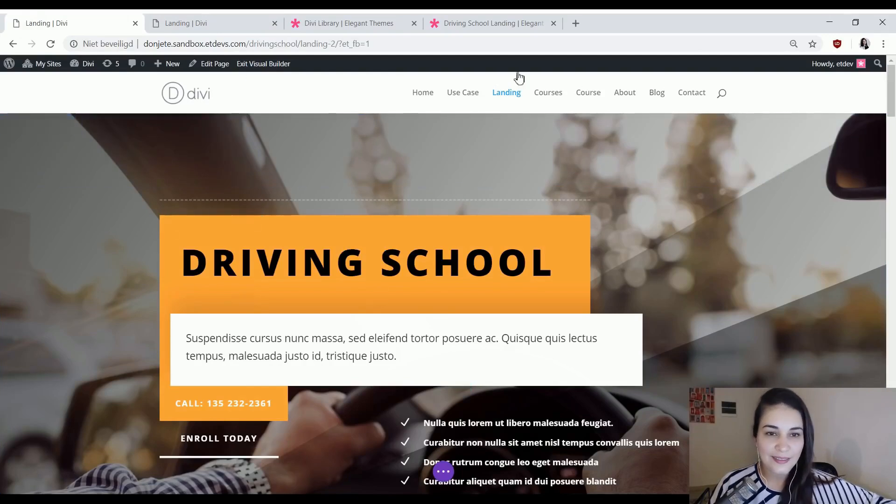
click(212, 19)
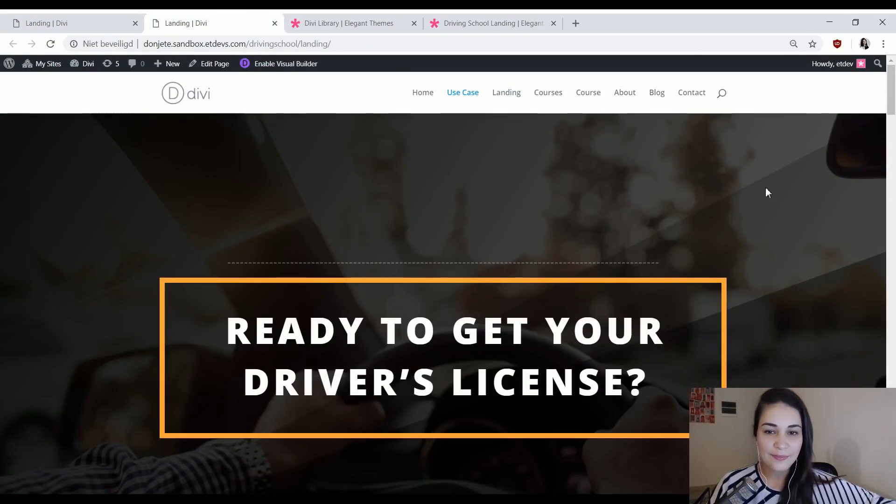
Set the first background gradient colour of the Landing page's hero section to rgba(0,0,0,0.94).
click(92, 19)
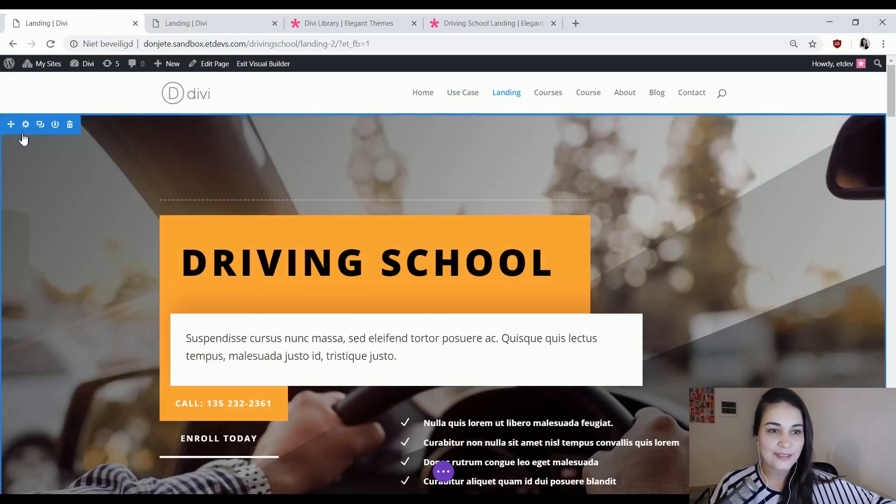
click(26, 124)
click(592, 189)
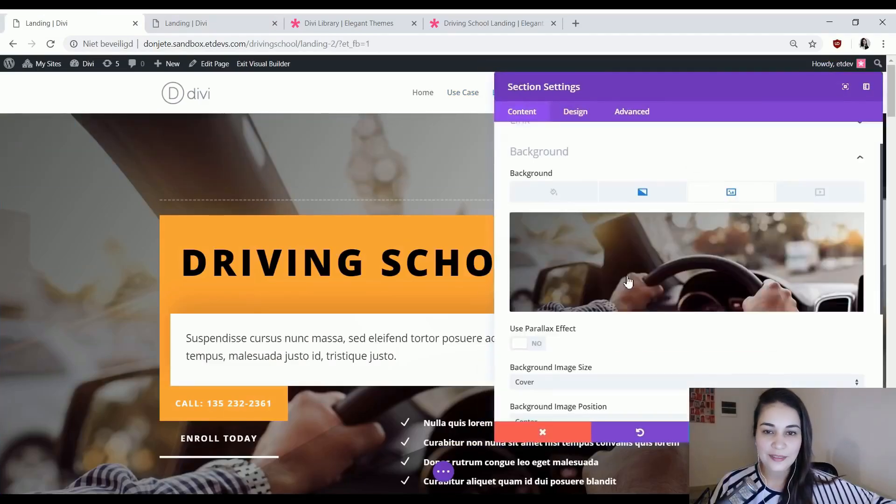
click(639, 180)
click(518, 316)
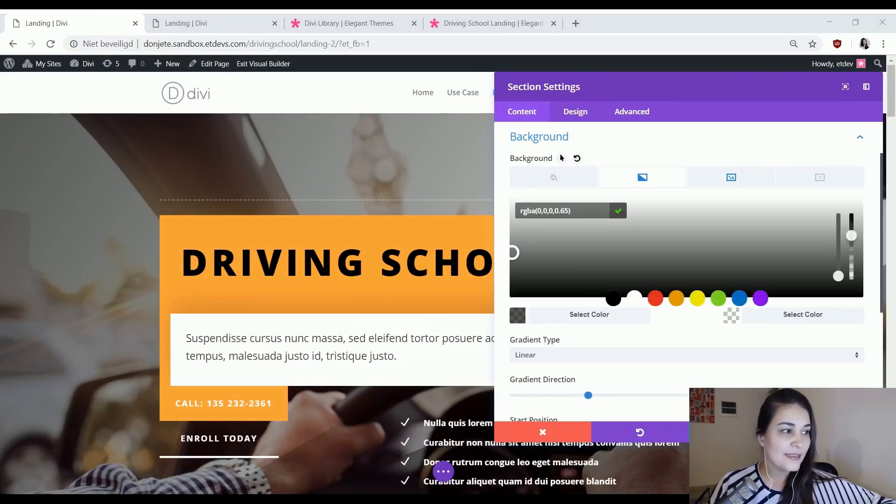
click(582, 210)
text(rgba(0,0,0,0.94))
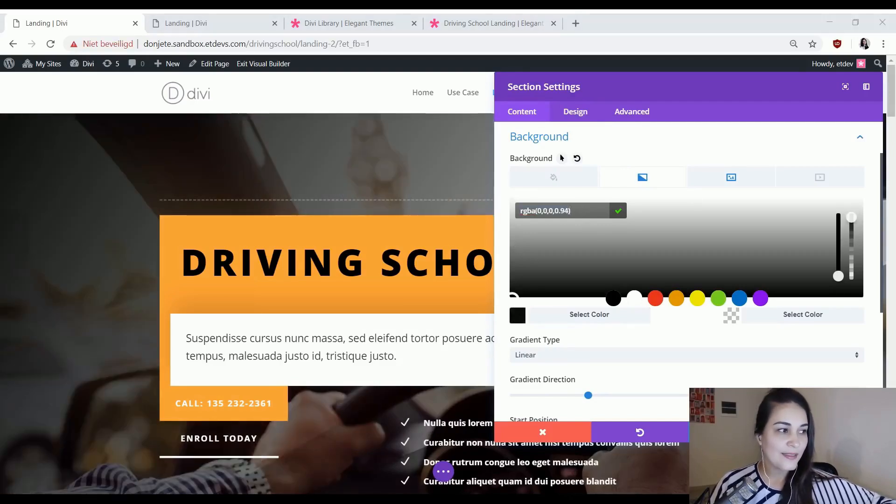
Set the hero section's second gradient colour to a semi-transparent near-black and compare the overlay with the Use Case page.
click(787, 319)
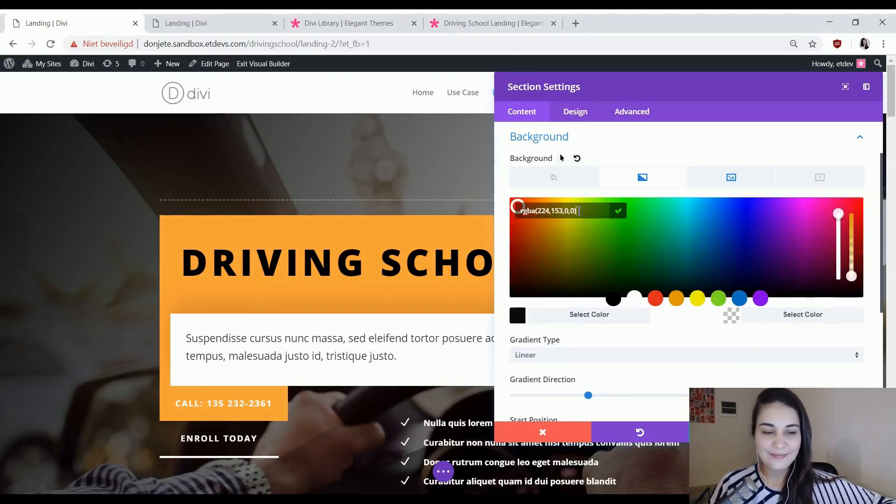
key(ctrl+a)
key(ctrl+v)
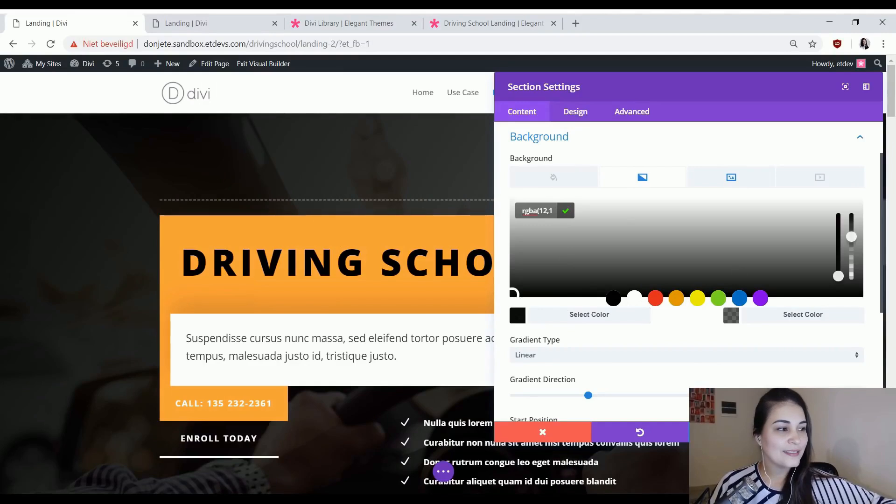
key(Escape)
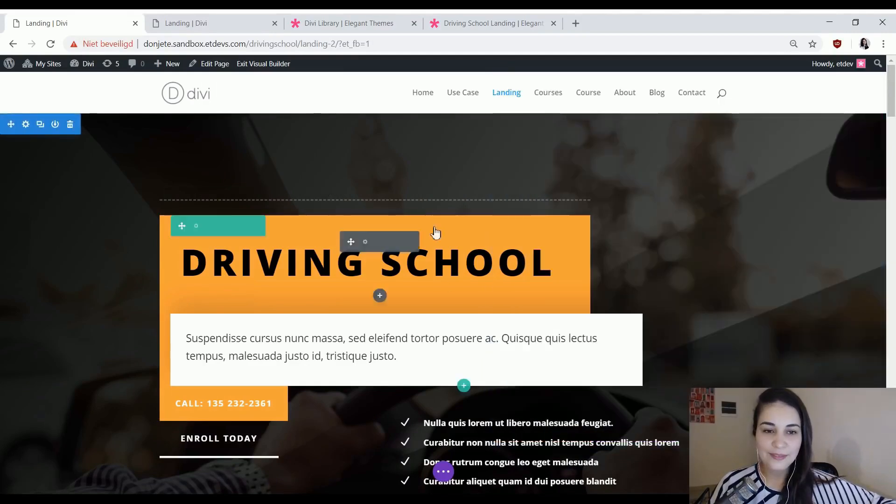
click(170, 19)
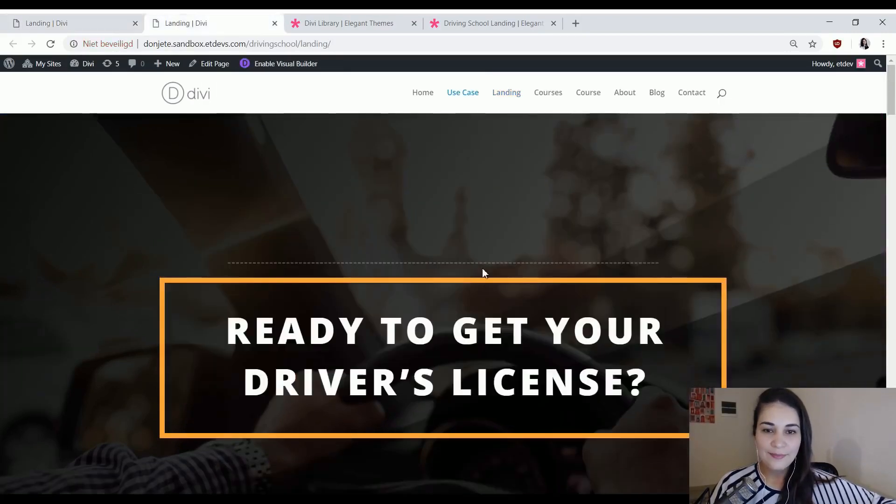
click(138, 17)
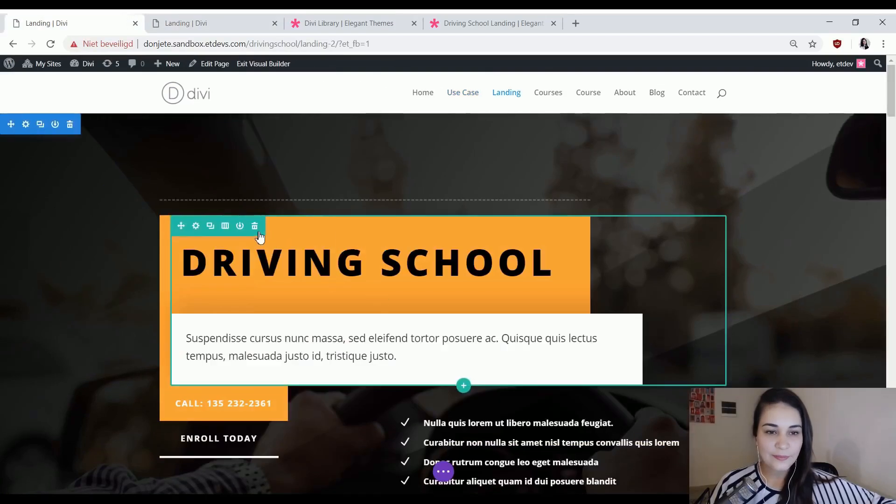
Delete the hero section's heading row and the row with the call buttons and checklist.
click(255, 226)
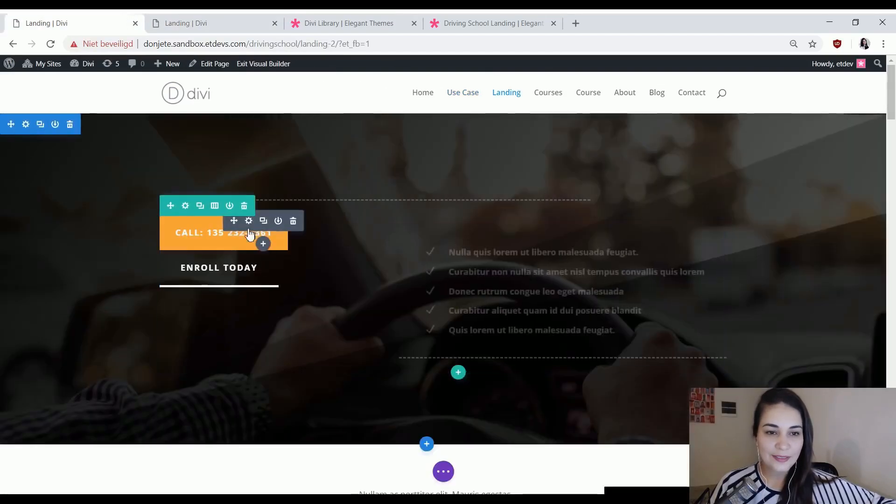
click(244, 206)
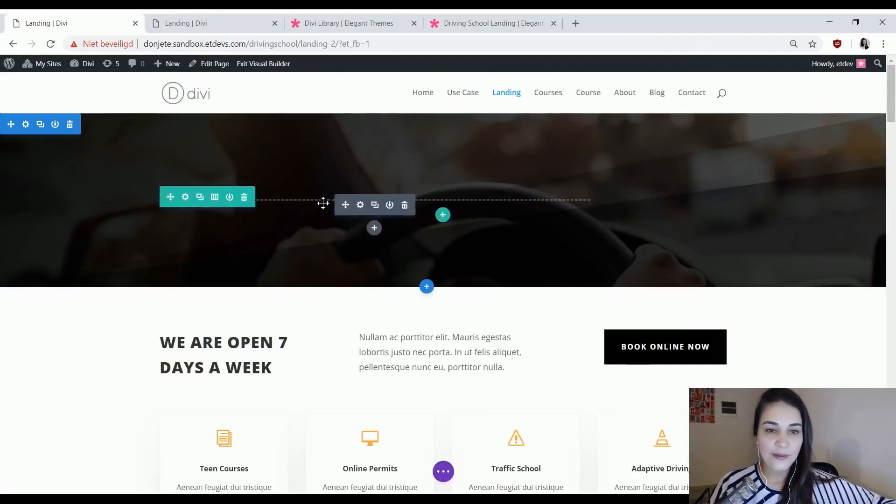
Set the hero divider's module alignment to center and save the divider settings.
click(361, 205)
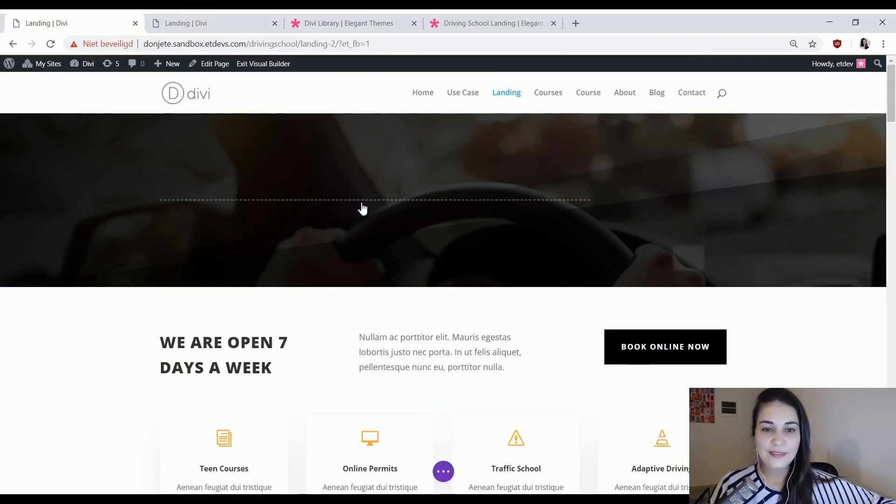
click(565, 121)
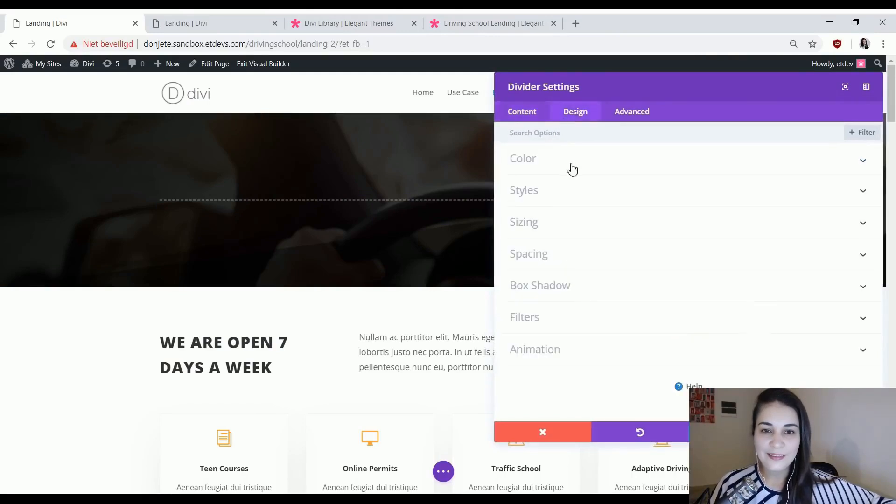
click(577, 194)
click(543, 255)
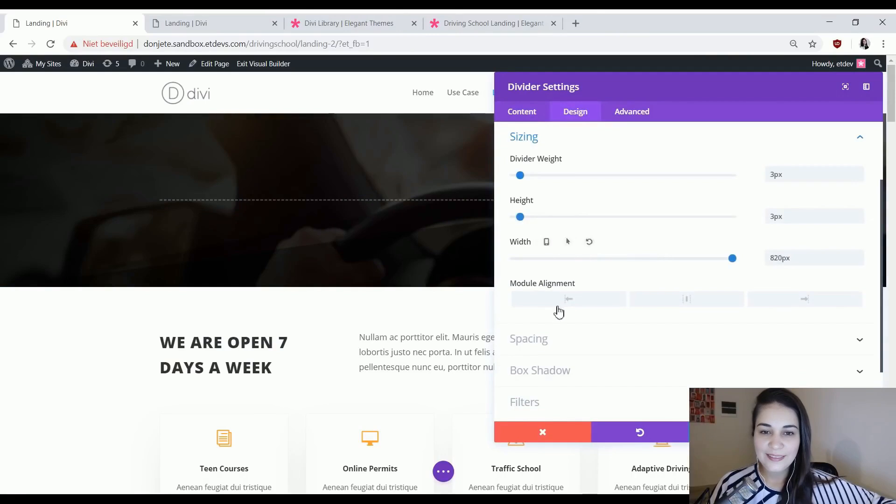
click(661, 306)
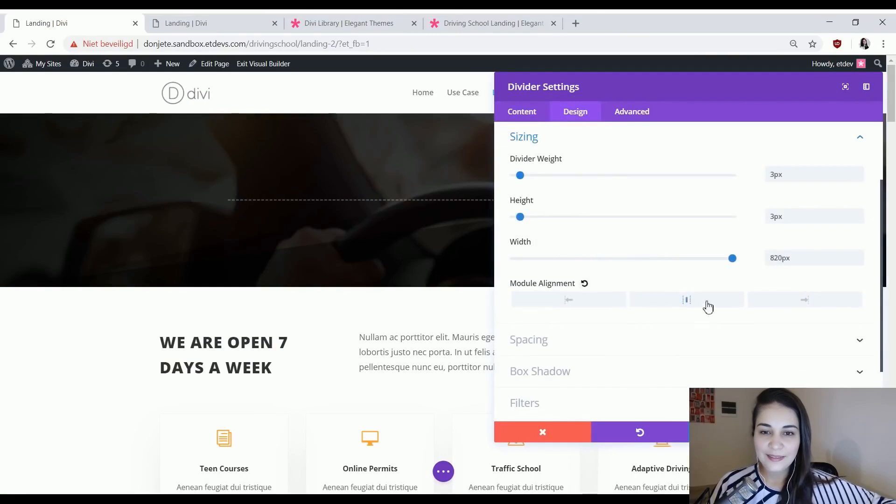
click(659, 302)
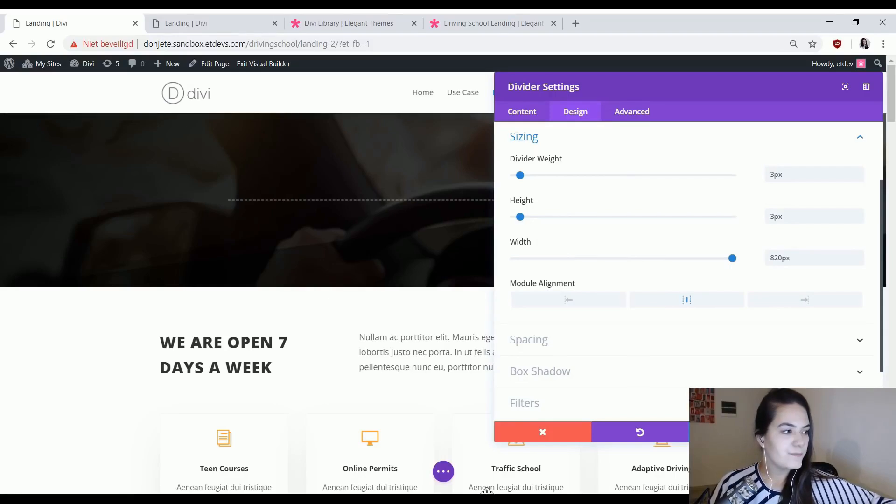
click(834, 432)
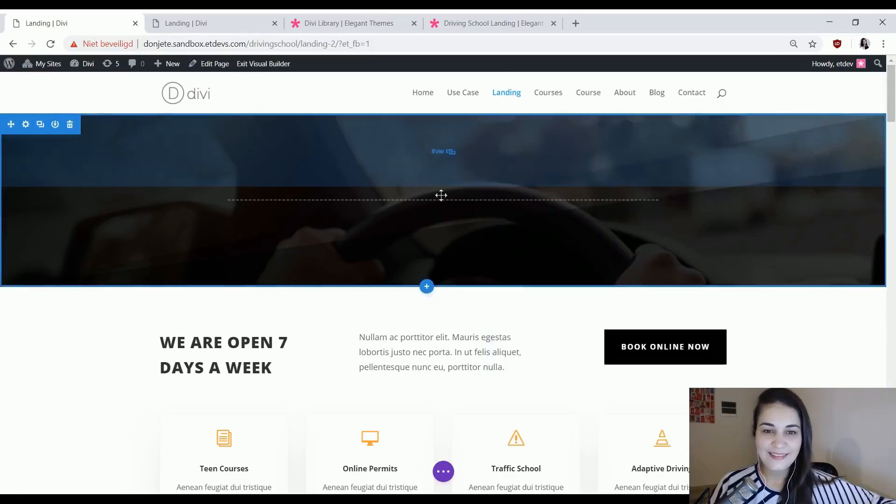
Add a one-column row below the hero divider and leave it without a module.
click(442, 215)
key(Escape)
click(443, 215)
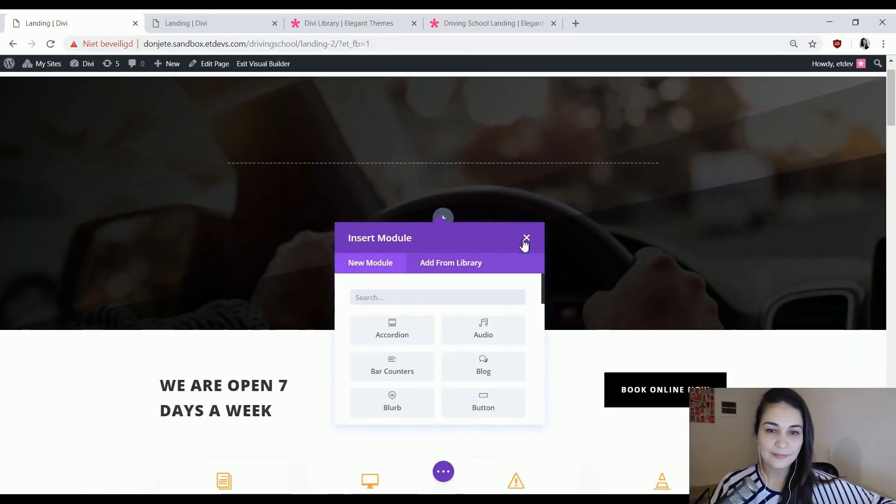
click(526, 241)
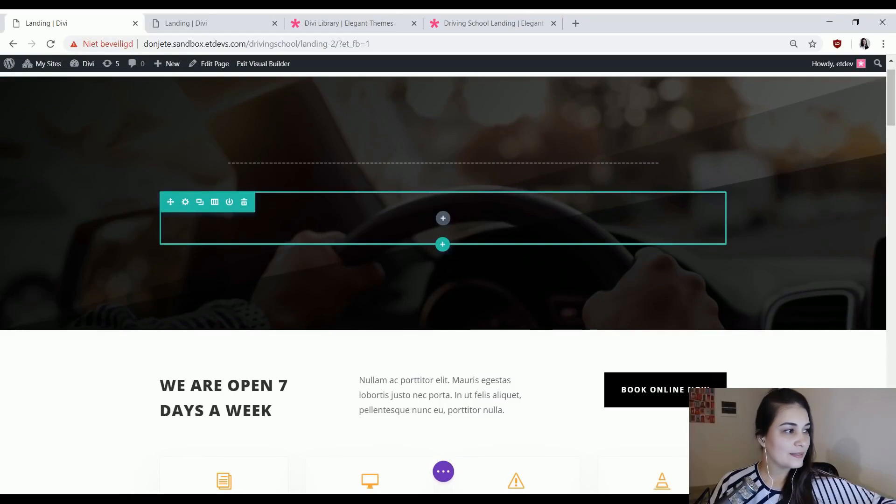
Set the new row's top and bottom custom padding to 0px and save the row settings.
click(185, 202)
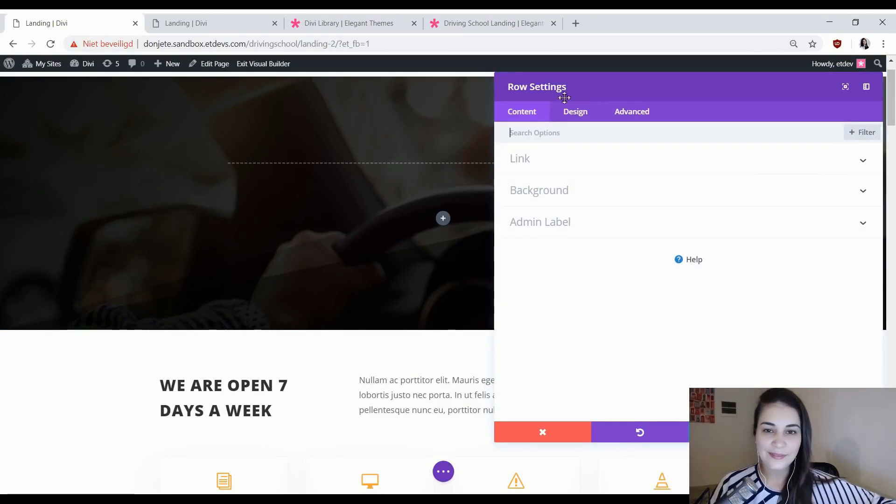
click(571, 113)
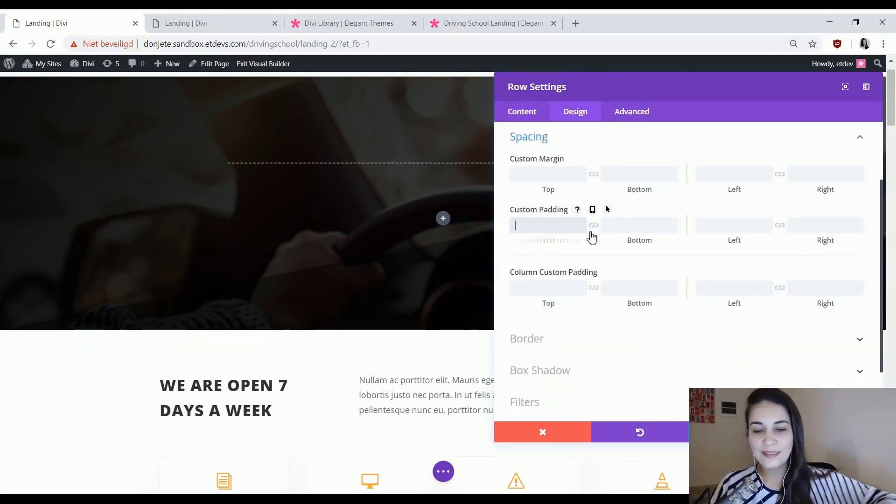
text(a)
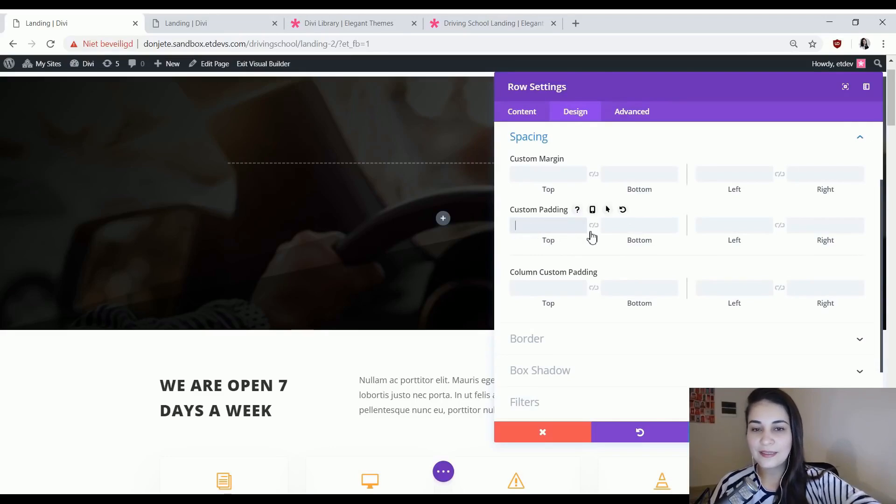
text(px)
click(594, 226)
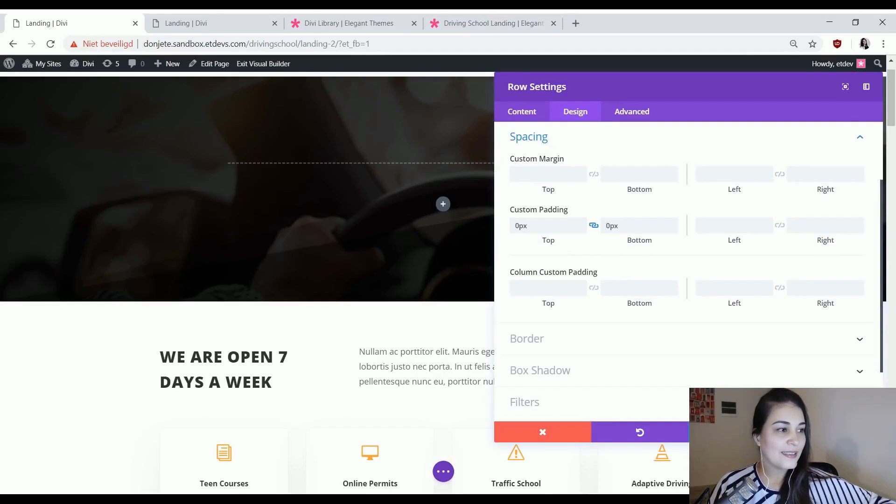
click(835, 433)
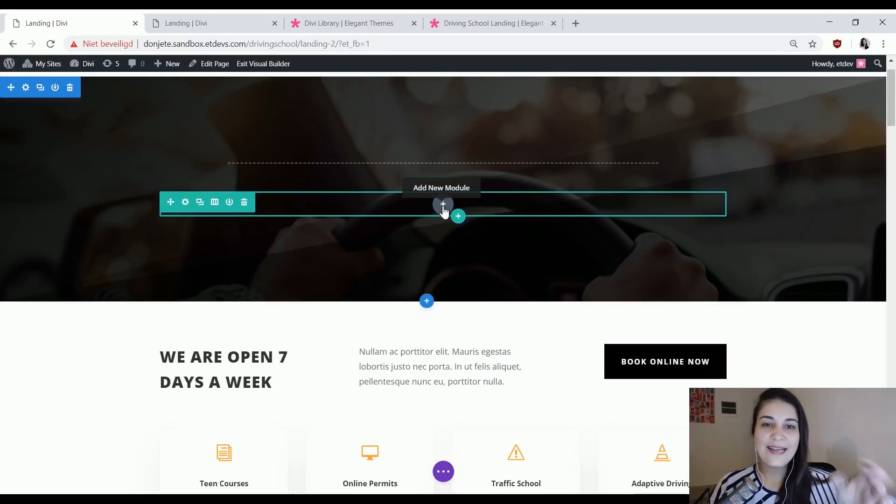
Check the Use Case page's hero heading and insert a Text module into the Landing page's new row.
click(202, 21)
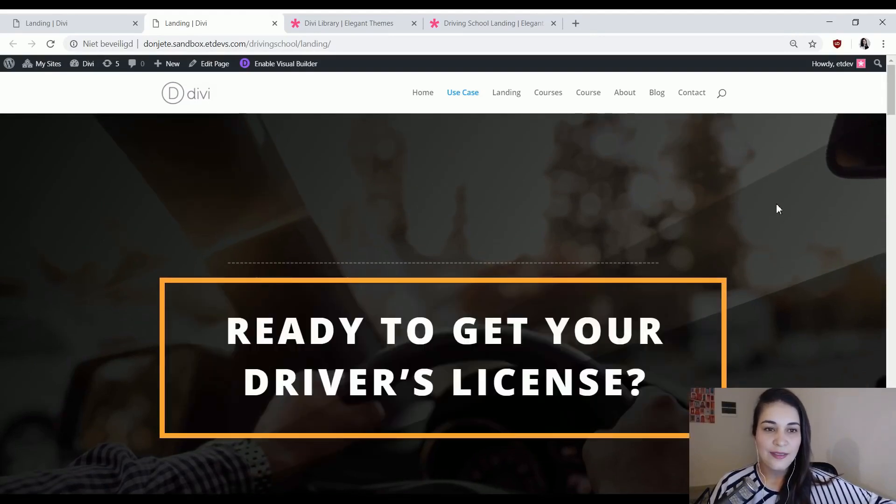
click(84, 20)
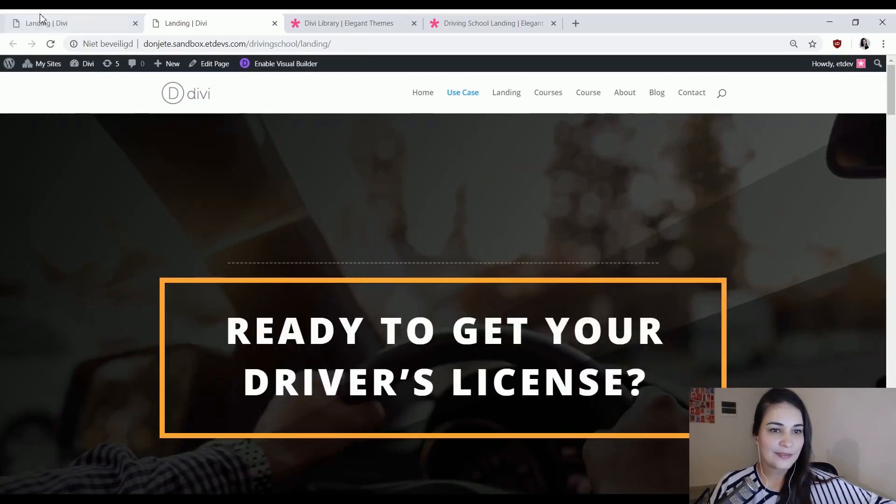
click(443, 206)
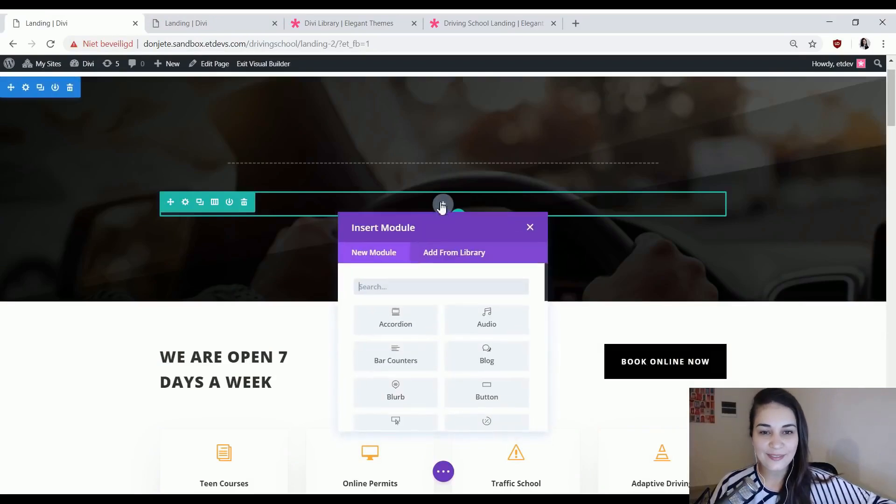
text(tex)
click(394, 322)
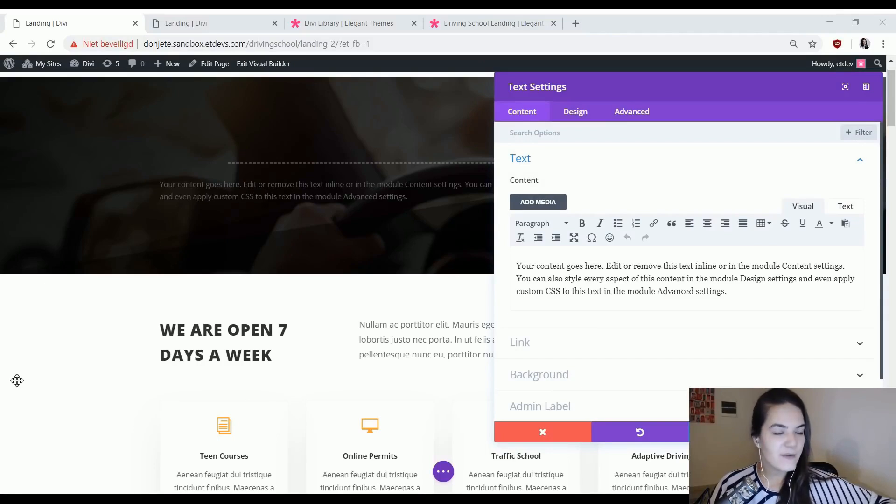
Replace the placeholder text with the heading "Ready to get your driver's license?" and the linked lines "Yes, let's start planning my driving lessons today!".
click(668, 285)
key(ctrl+a)
key(ctrl+v)
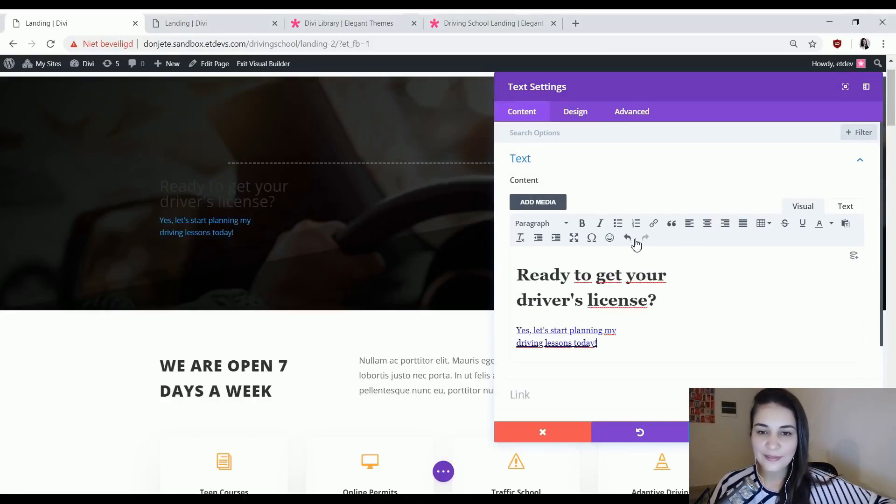
Examine the heading level of the title and the link settings of the two lines below it in the text content.
click(580, 275)
drag(651, 299, 517, 275)
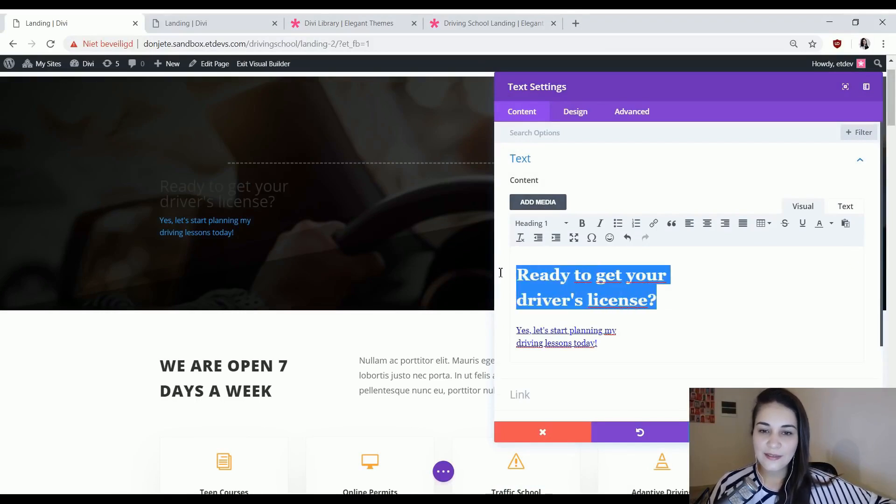
click(601, 277)
drag(669, 299, 516, 273)
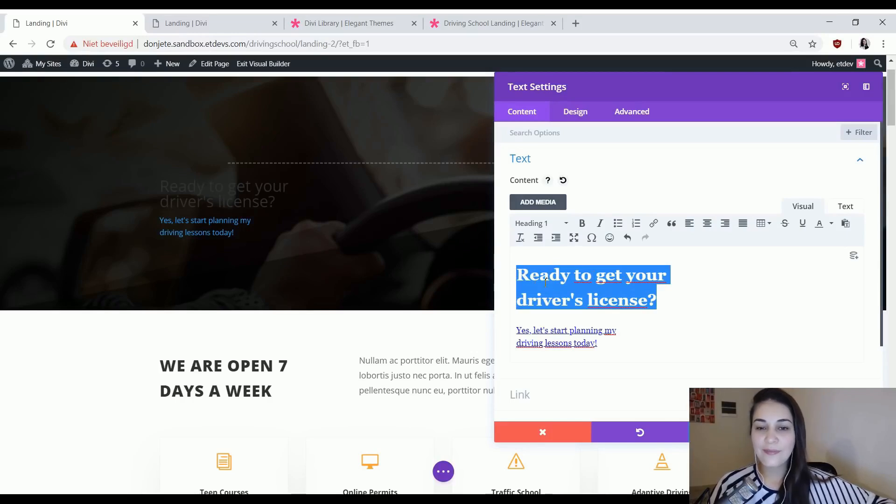
triple_click(556, 331)
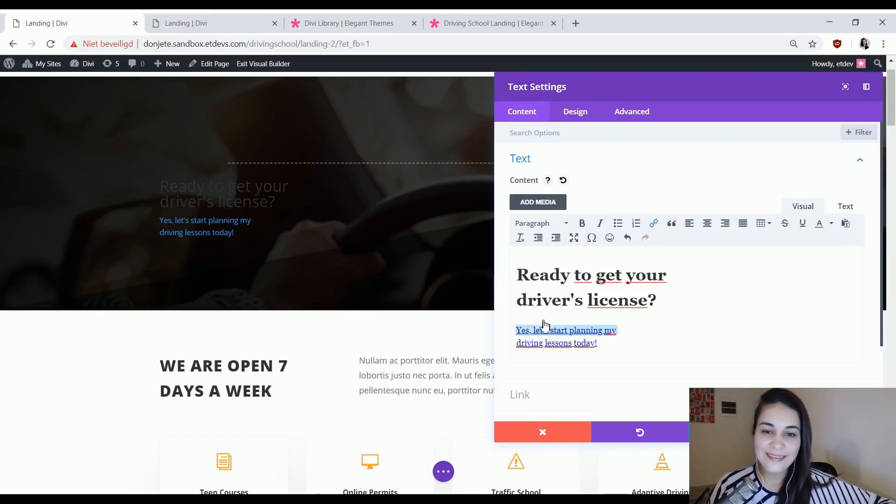
triple_click(564, 345)
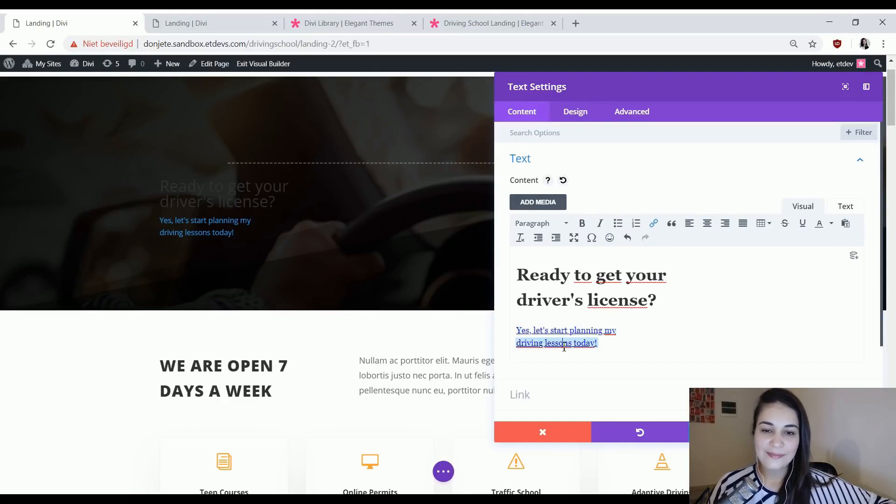
triple_click(564, 331)
click(655, 230)
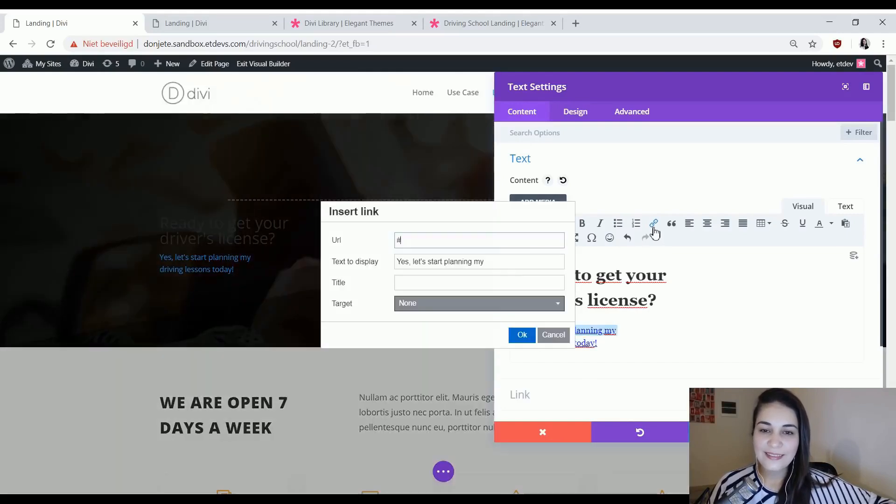
drag(405, 241, 397, 241)
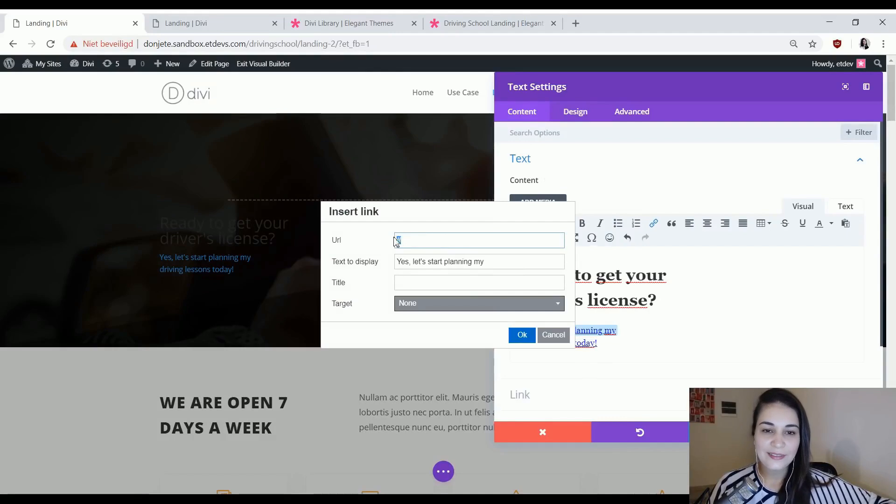
click(554, 335)
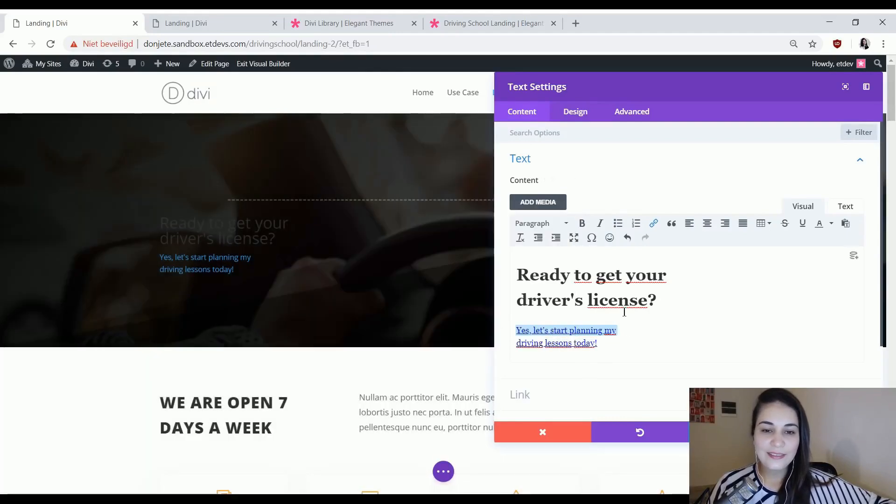
click(644, 294)
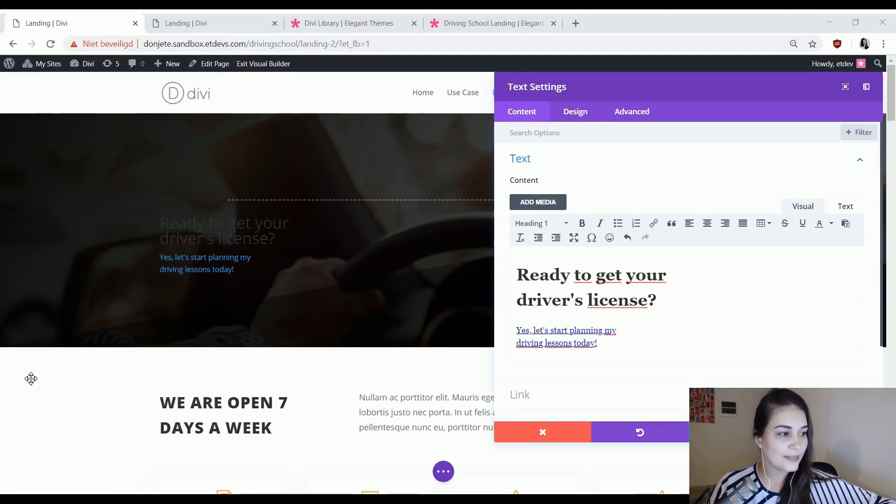
Enable hover options for the Text module's background and set the default background color to rgba(255,255,255,0).
scroll(602, 348, down, 1)
click(582, 374)
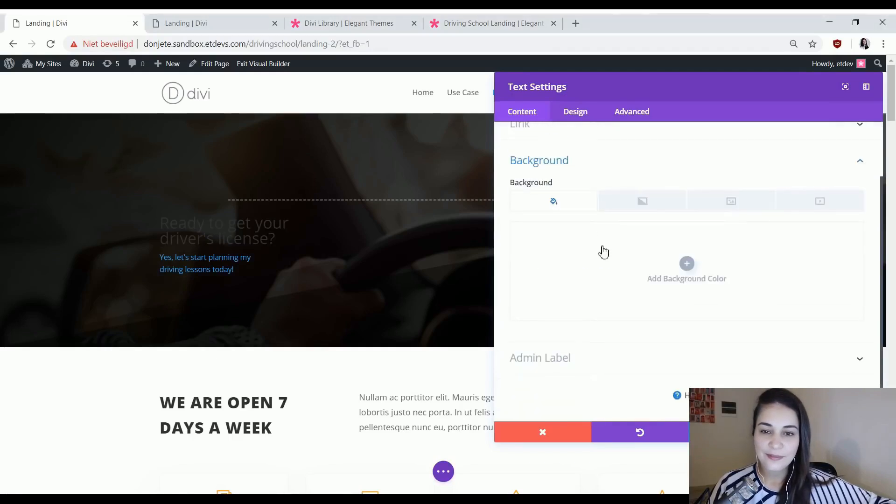
click(562, 183)
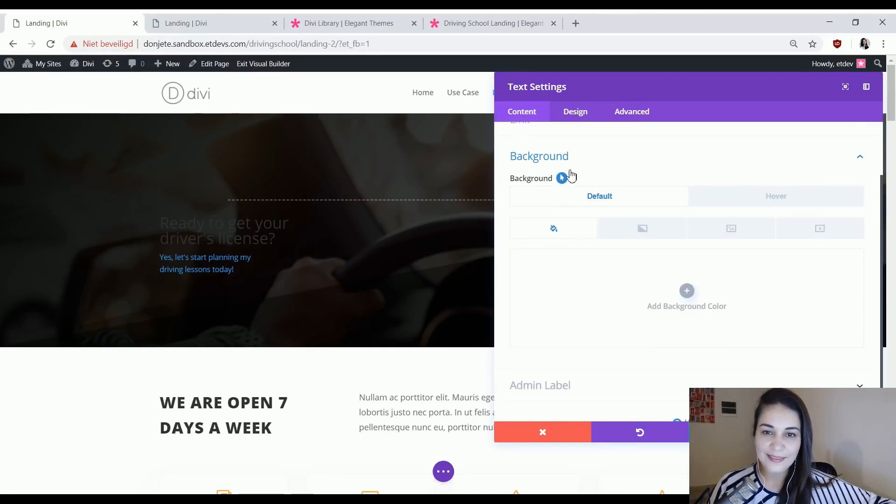
click(591, 286)
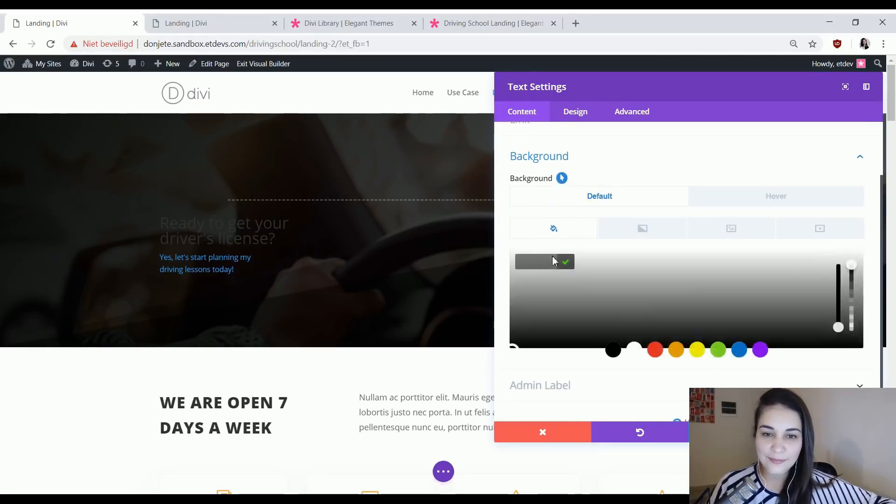
click(541, 263)
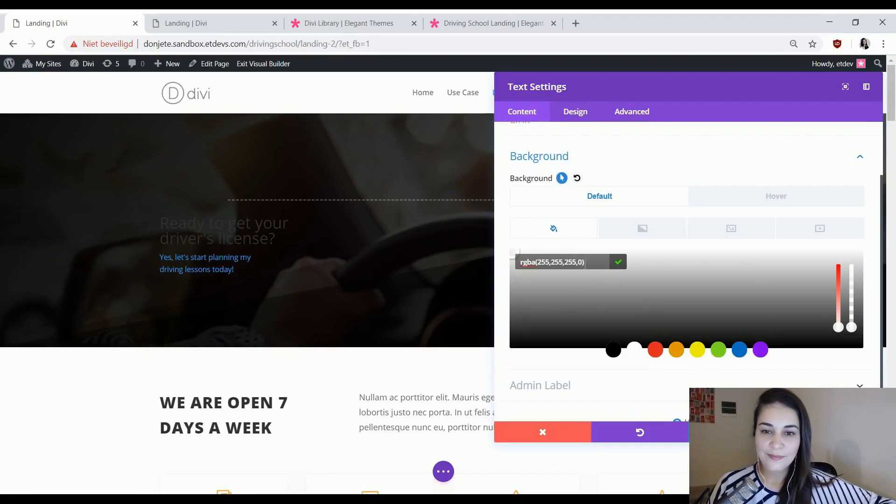
Set the Text module's hover background color to #ffa53b.
click(744, 197)
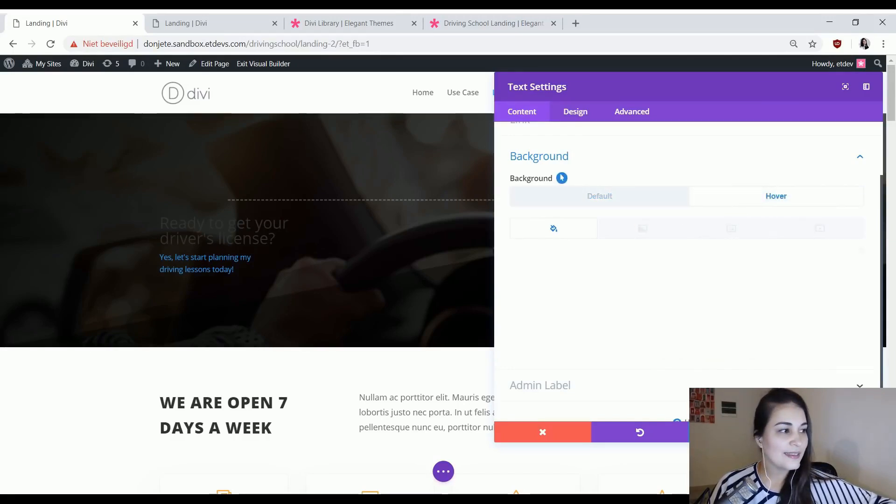
click(663, 298)
text(#ffa53b)
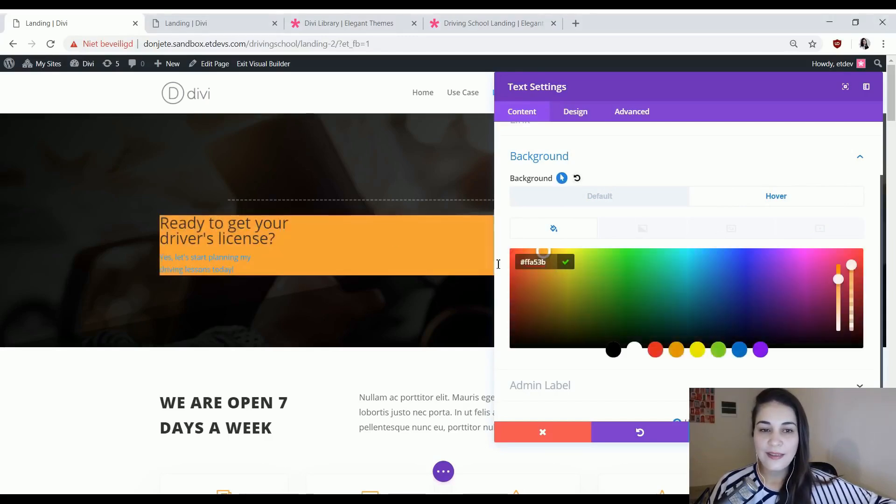
scroll(327, 271, down, 7)
scroll(334, 263, up, 7)
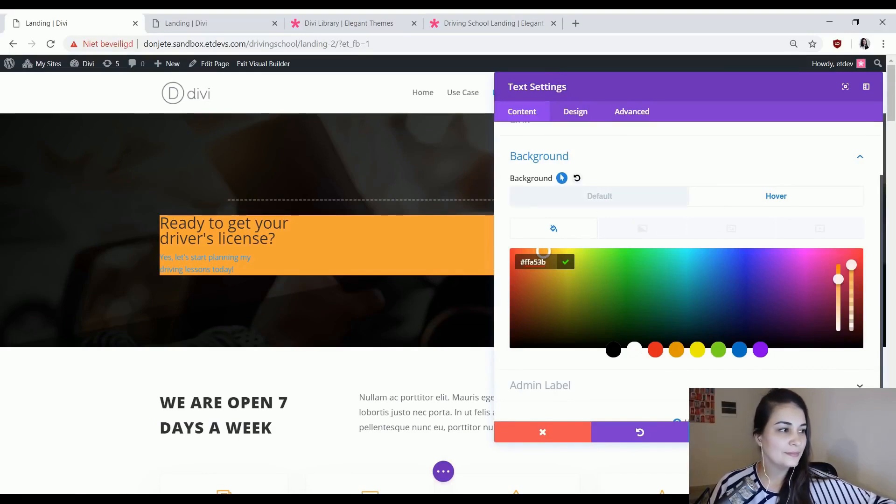
Center the text orientation in the Text module's design settings.
click(581, 115)
click(576, 171)
scroll(575, 170, down, 6)
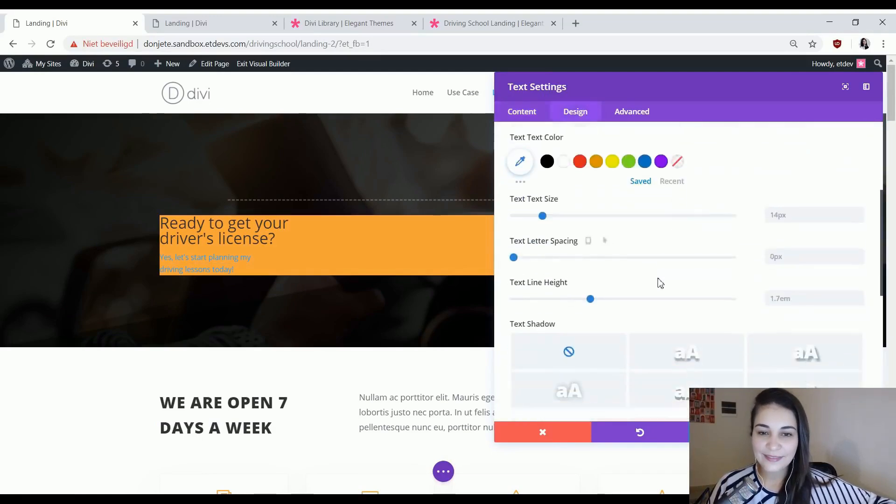
click(618, 346)
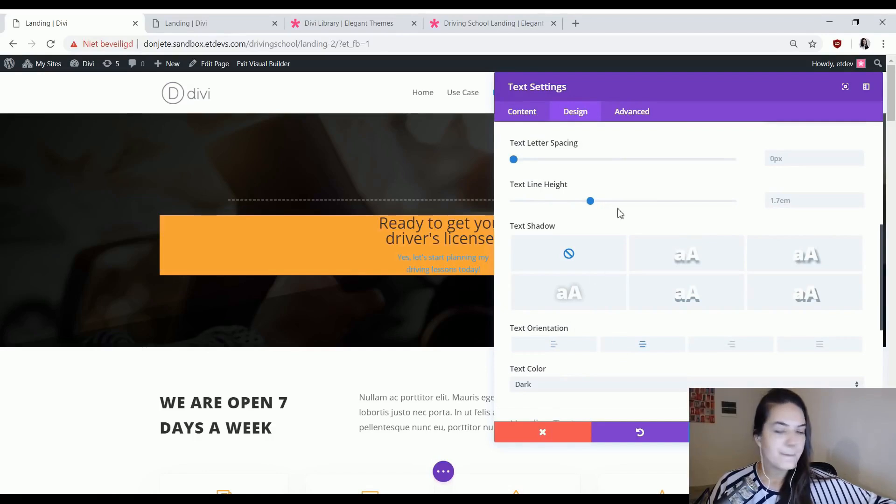
Check the link style on the Use Case page and set the Text module's link font weight to Ultra Bold.
scroll(623, 217, up, 6)
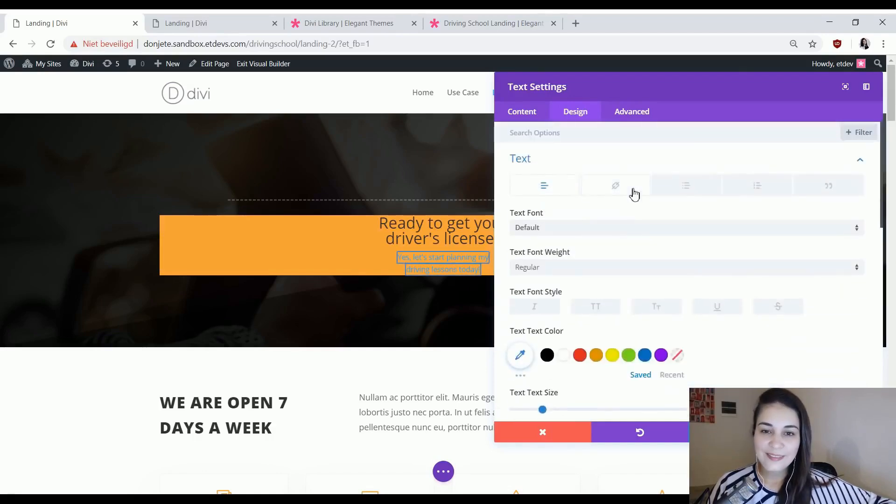
click(605, 191)
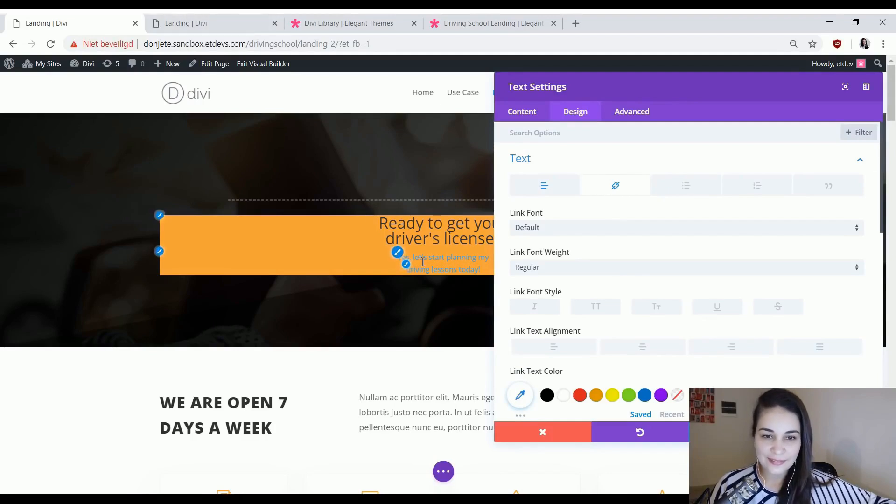
click(239, 19)
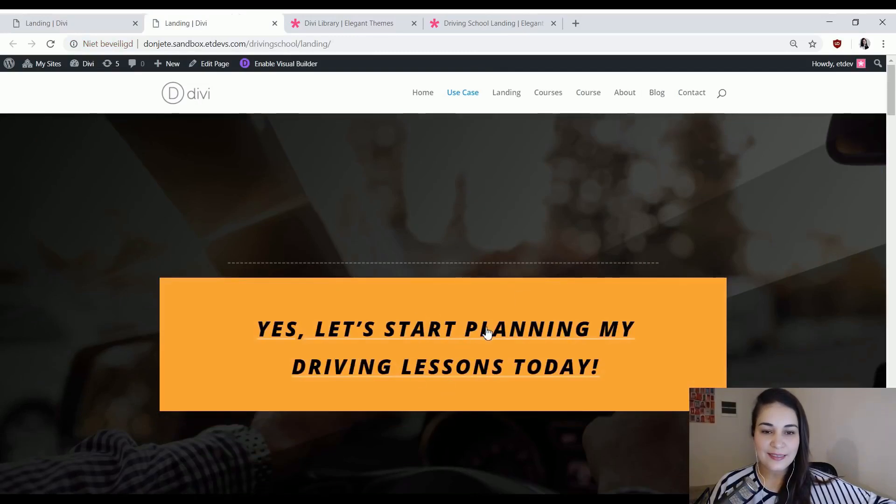
click(98, 20)
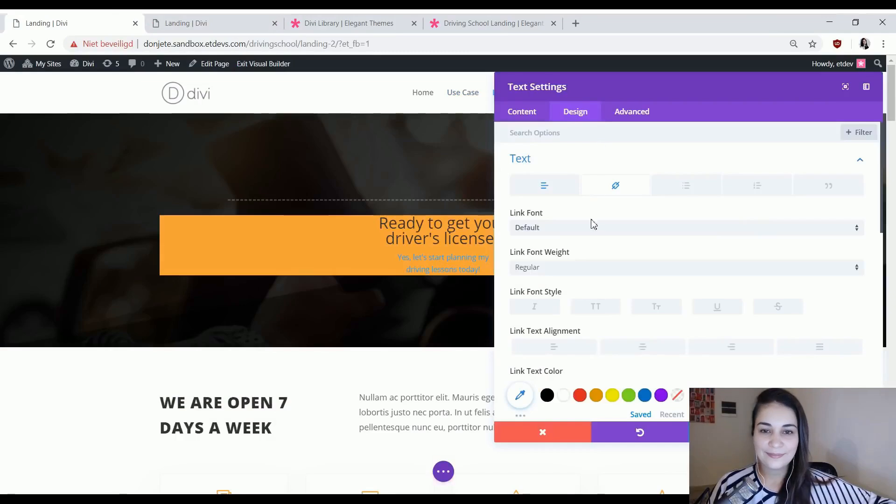
click(623, 275)
click(607, 350)
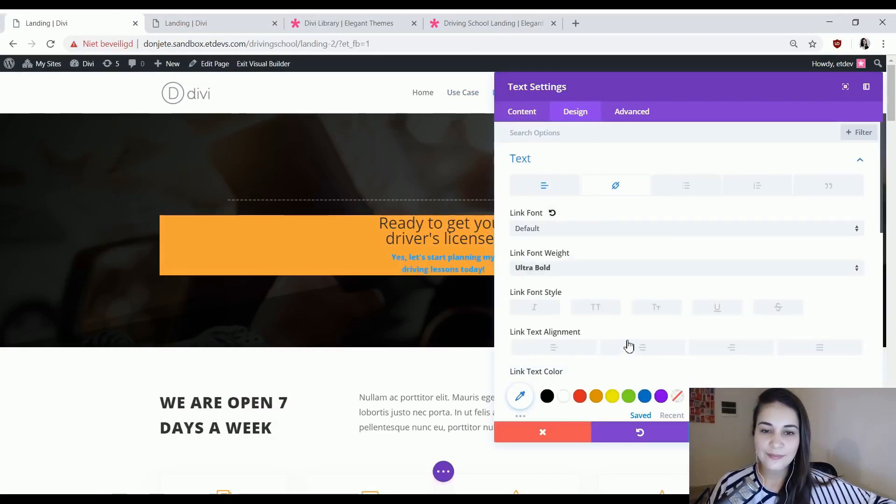
Style the link text as uppercase, italic and underlined.
scroll(634, 297, down, 1)
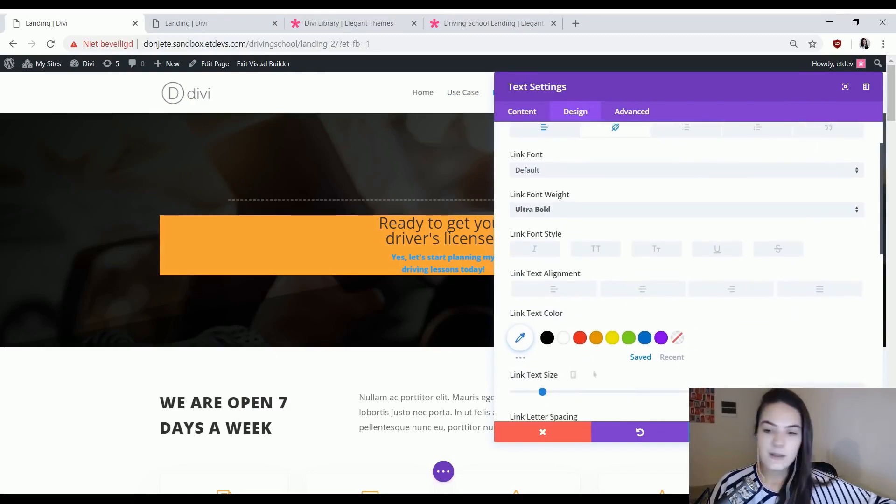
click(591, 250)
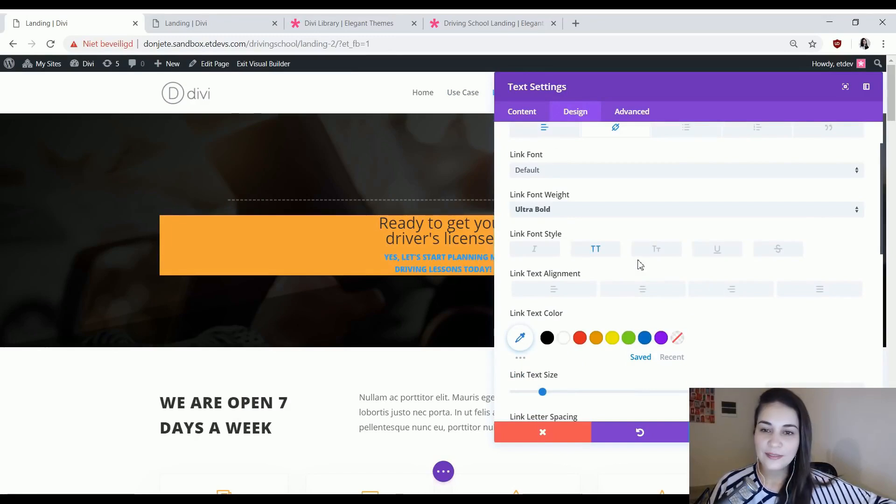
click(555, 250)
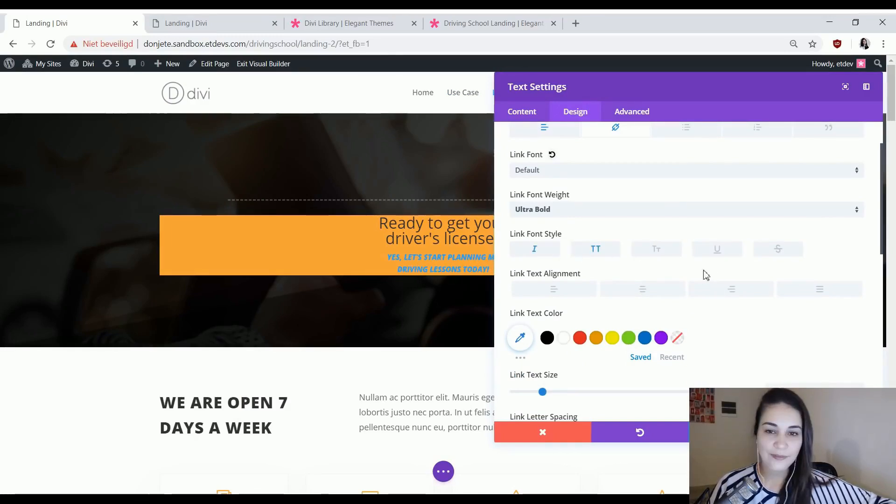
click(713, 250)
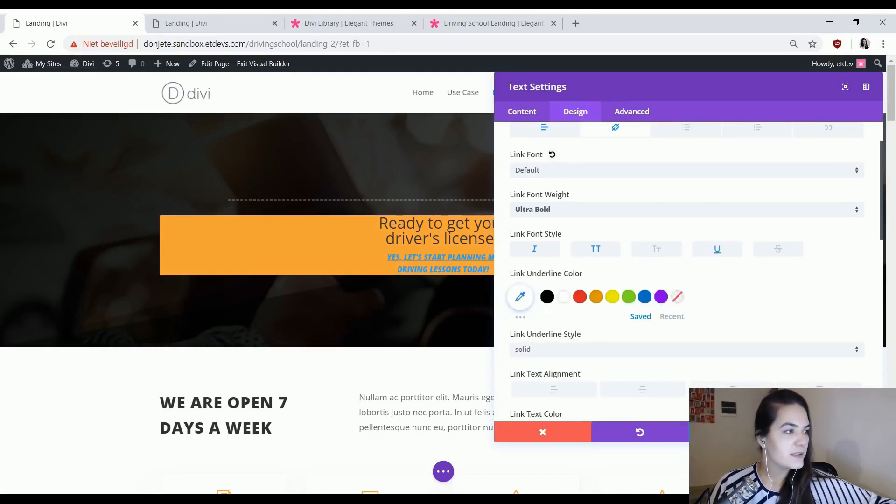
Set the link underline color to rgba(255,255,255,0.3).
click(519, 310)
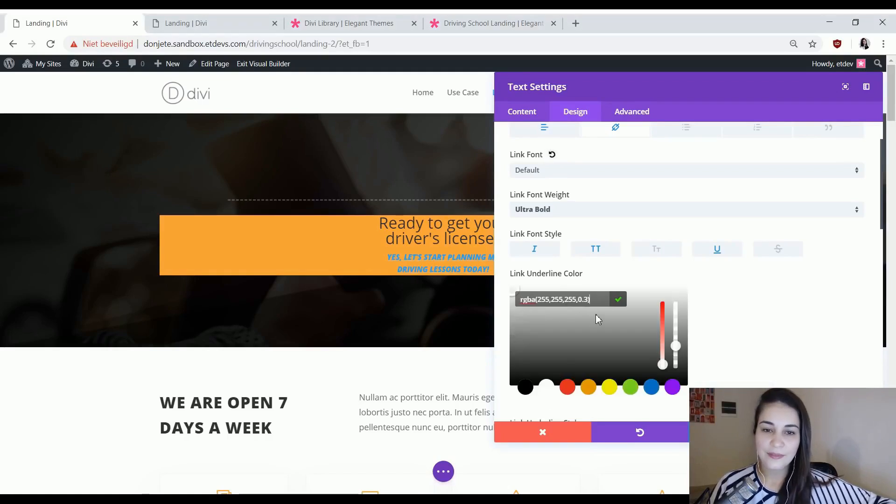
scroll(726, 288, down, 3)
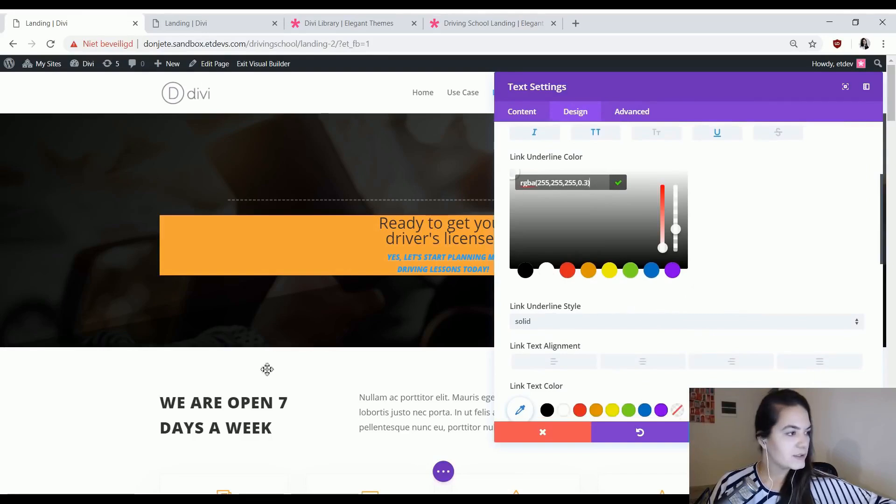
click(697, 300)
Enable hover options for the link text size and set its default value to 0px.
scroll(709, 299, down, 3)
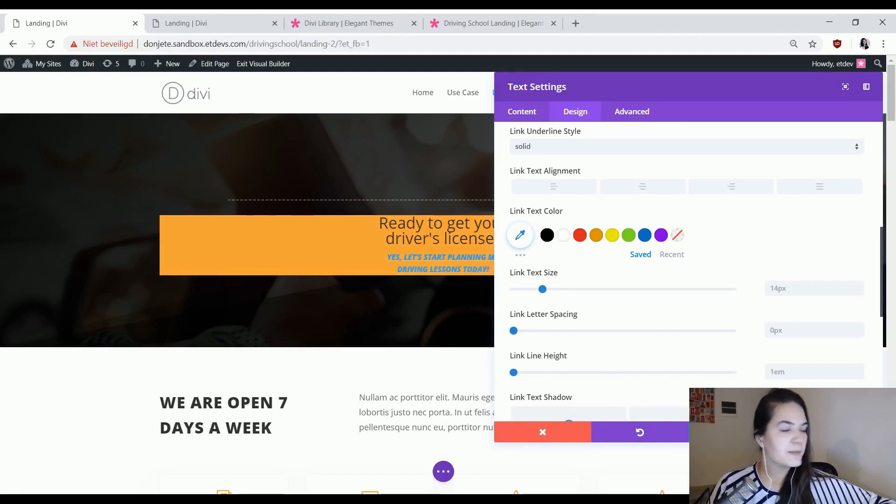
mouse_move(583, 275)
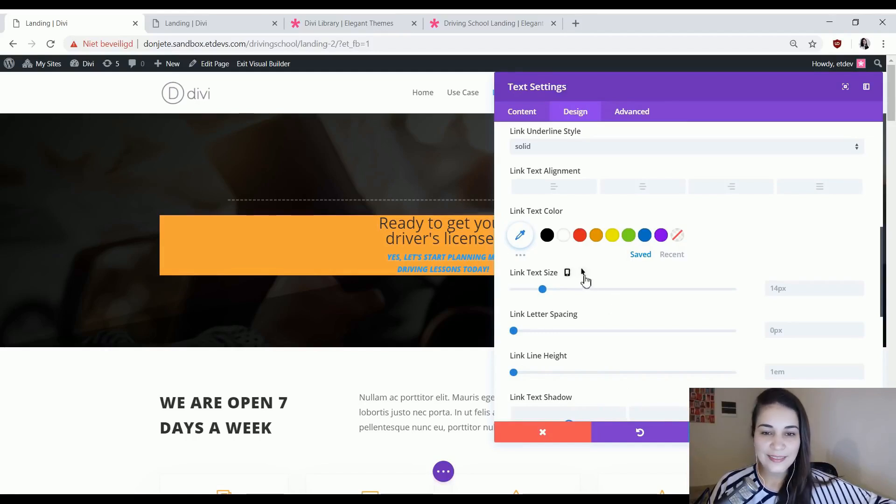
click(583, 274)
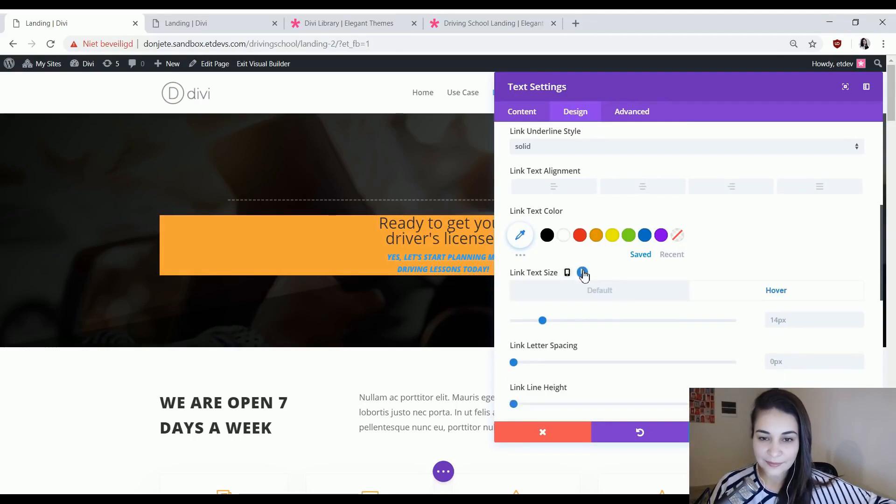
click(792, 319)
text(0px)
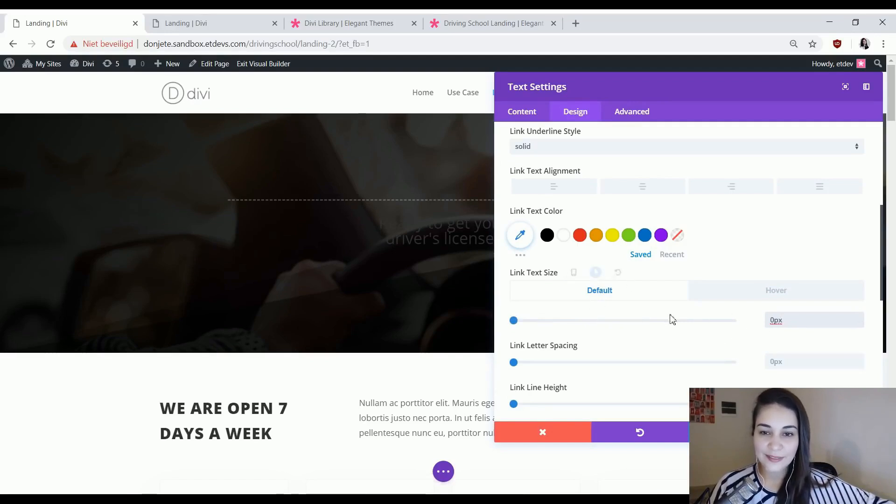
Enable hover options for the link line height and set its default value to 0em.
scroll(715, 335, down, 1)
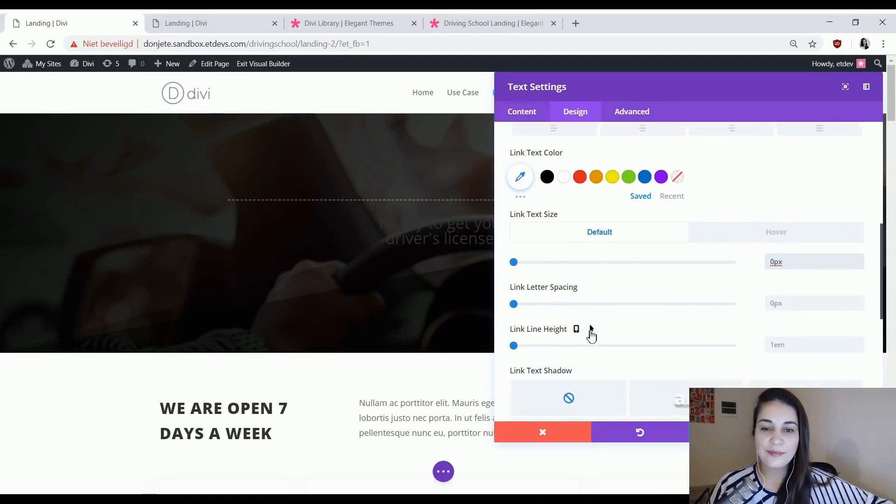
click(592, 330)
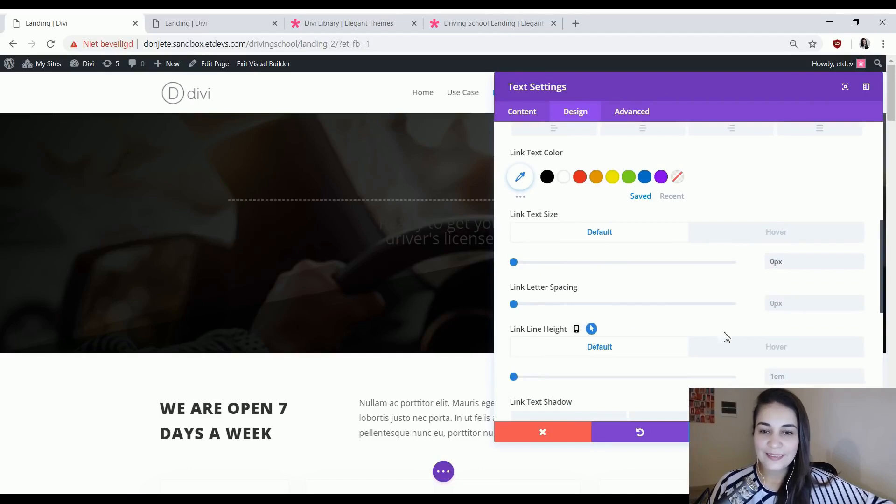
text(0)
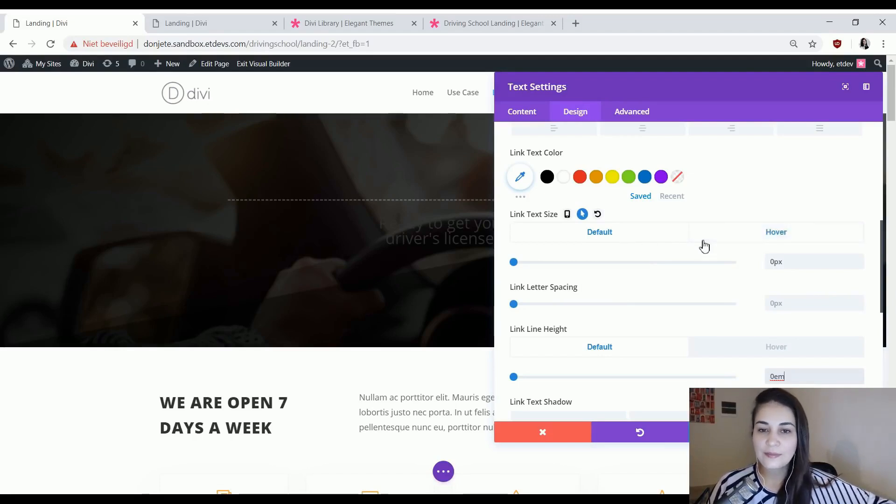
Set the hover link text size to 40px and hover line height to 1.8em, and preview both the default and hover states.
click(725, 234)
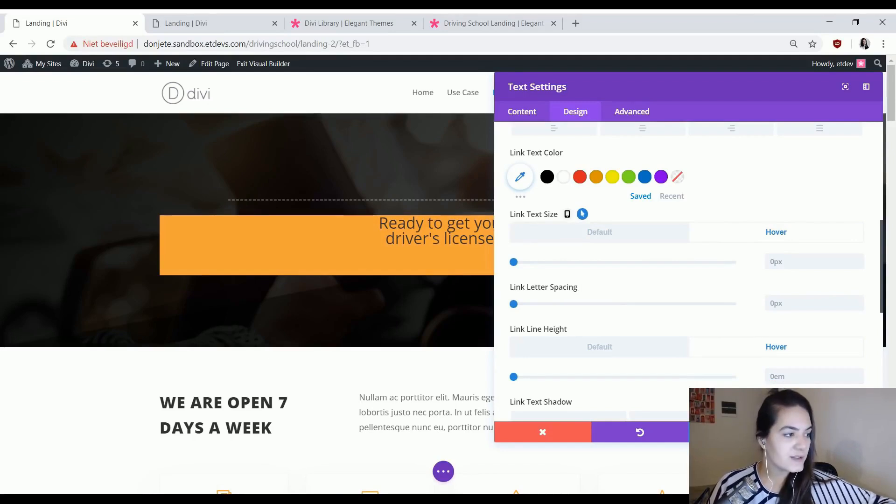
click(783, 266)
text(40px)
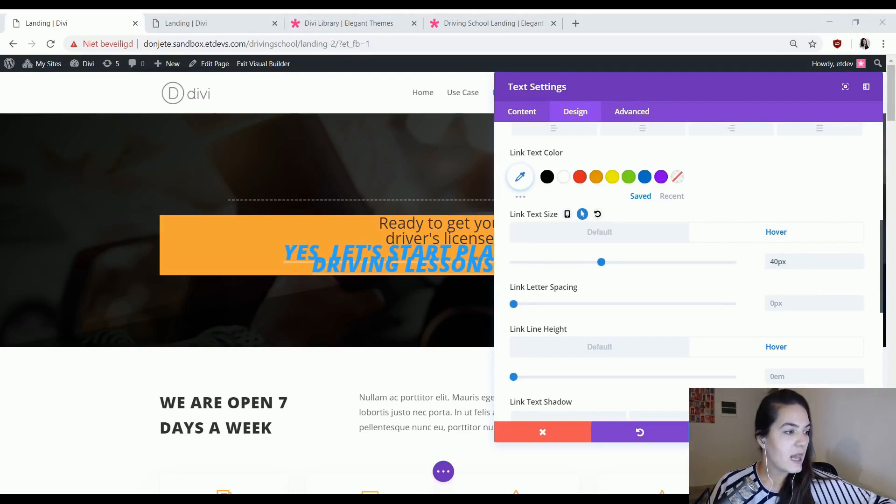
click(840, 377)
text(1.8em)
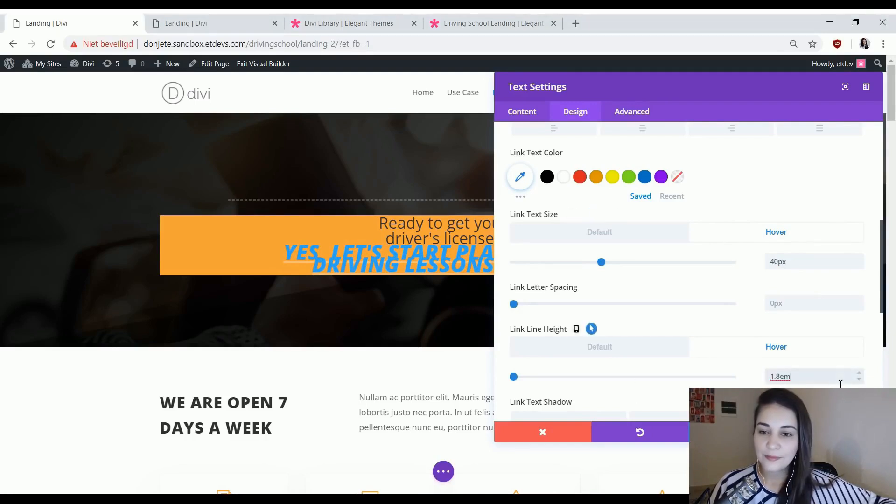
click(659, 234)
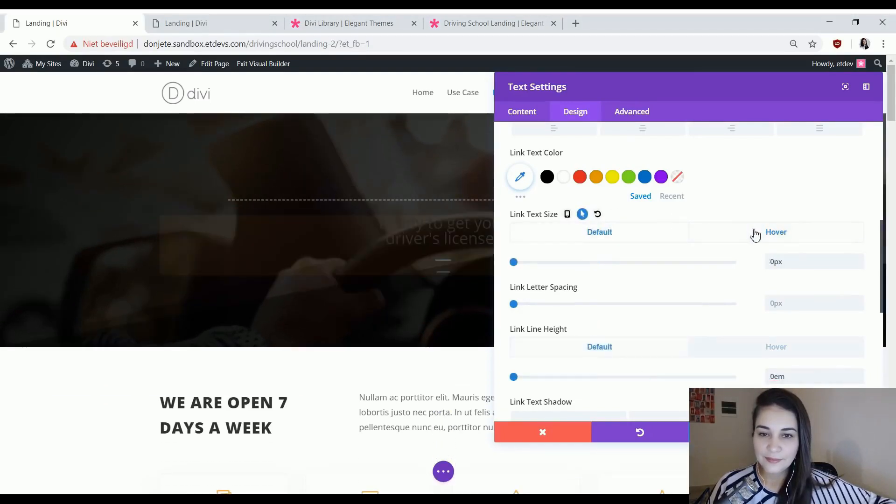
click(708, 234)
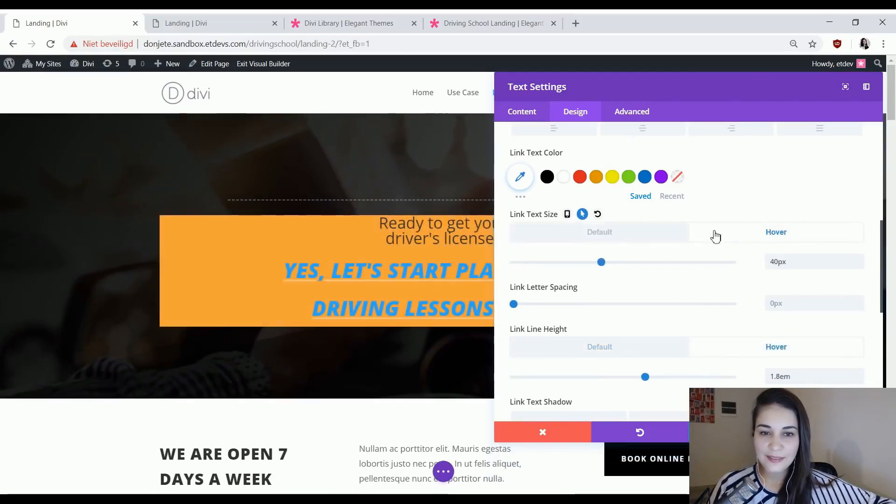
click(620, 236)
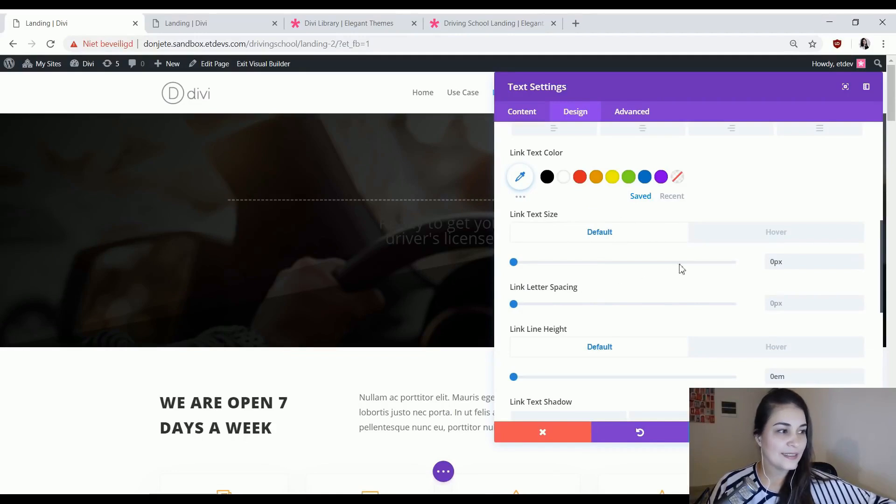
Set the link text color to black (#000000) and check the link in its hover state.
scroll(680, 268, down, 3)
scroll(617, 276, up, 5)
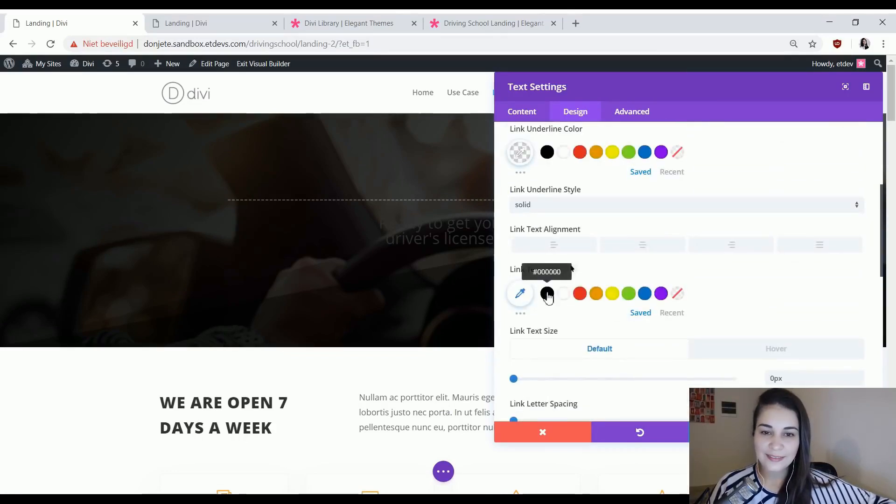
click(546, 293)
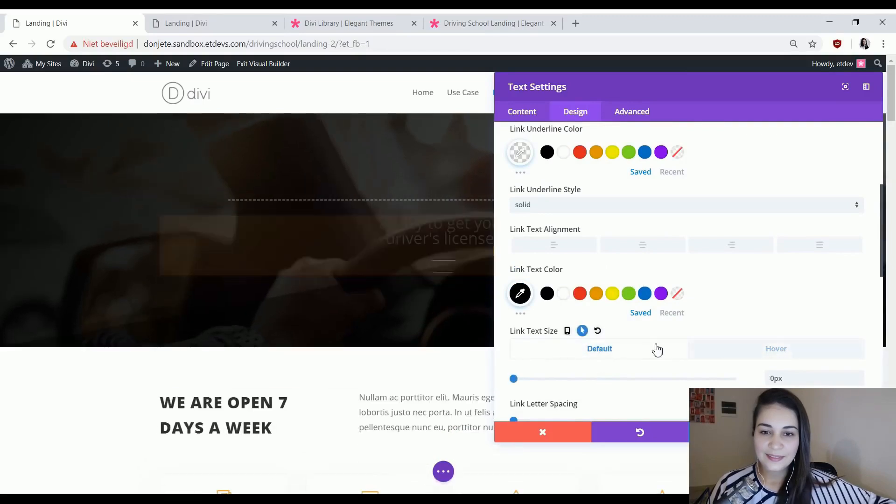
mouse_move(573, 271)
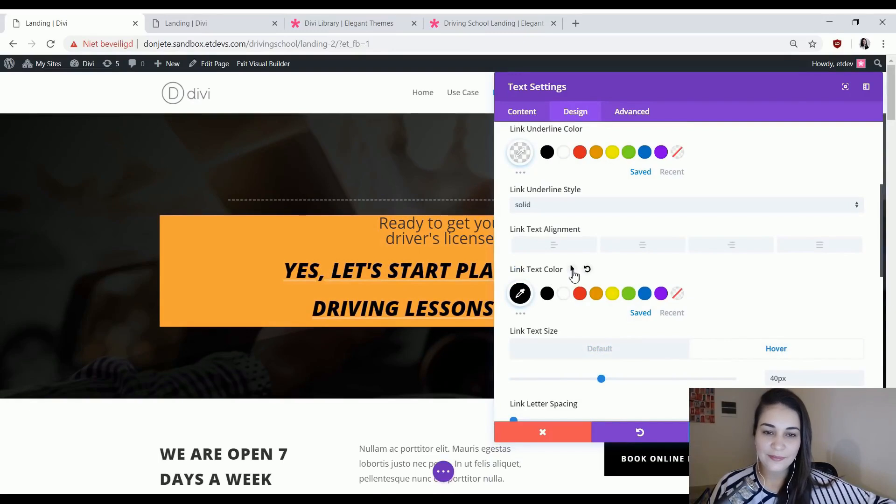
click(607, 348)
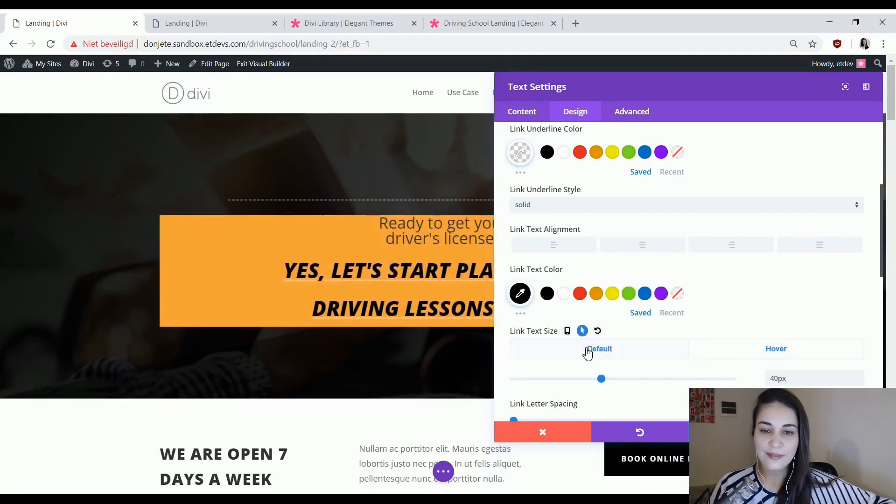
click(728, 352)
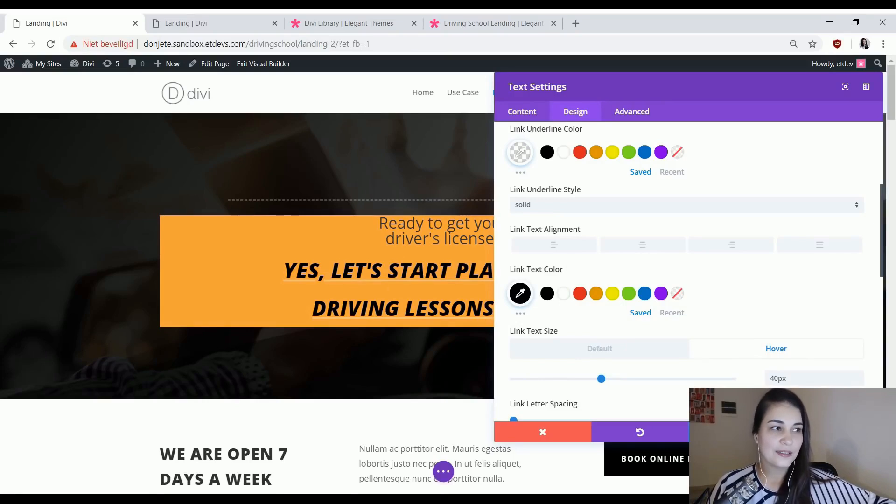
Set the module's H1 heading font weight to Ultra Bold, checking the finished landing page for reference.
scroll(750, 314, down, 7)
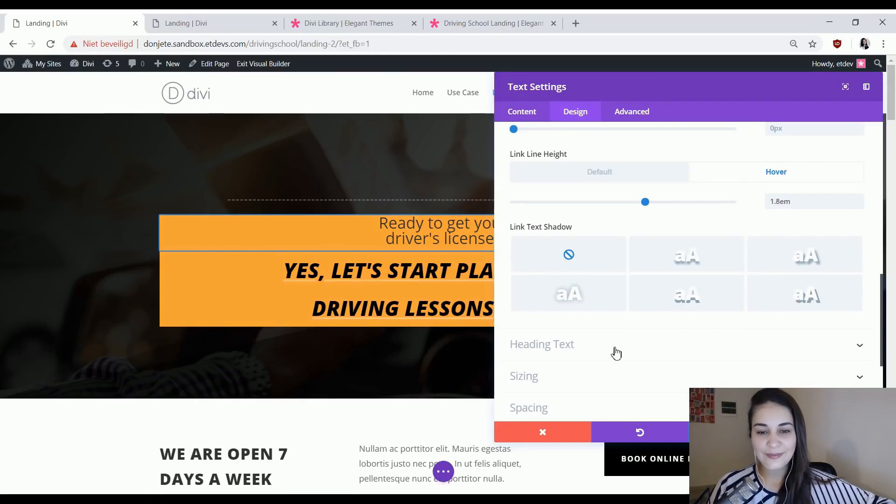
click(616, 354)
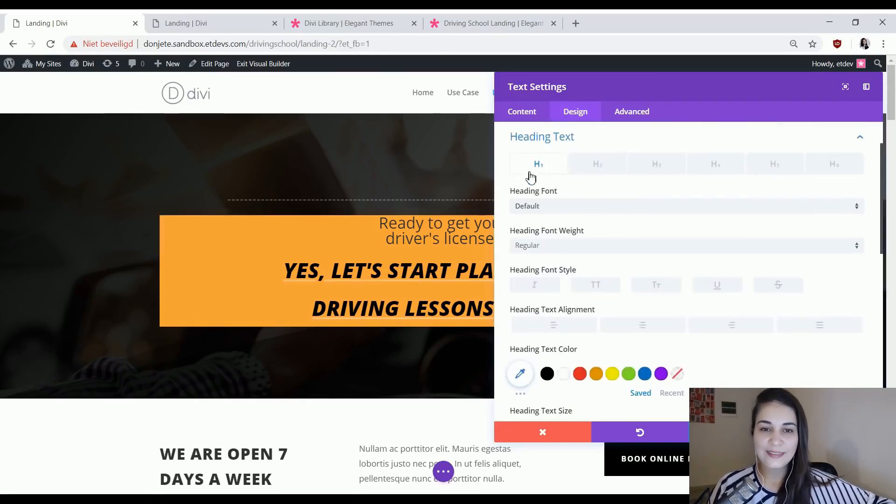
click(235, 19)
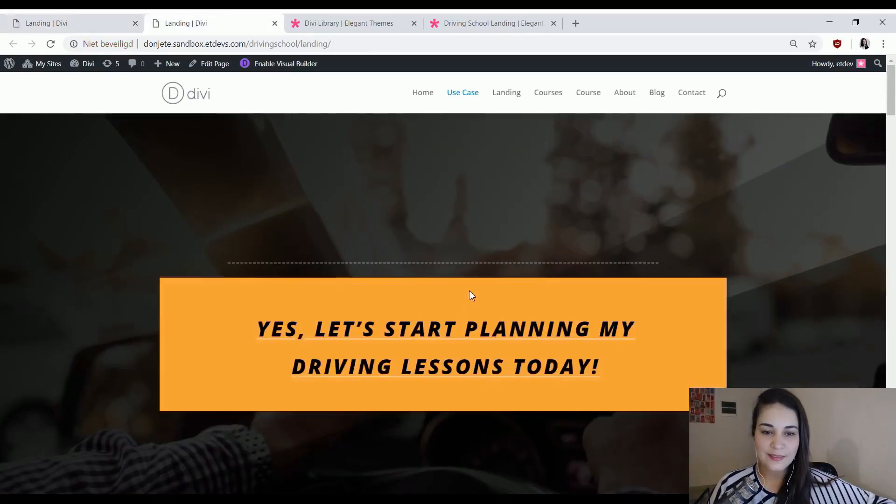
click(96, 21)
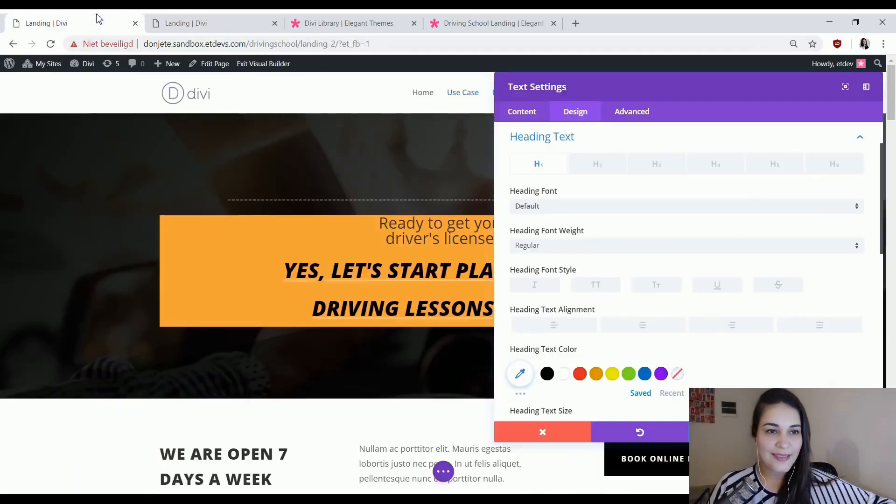
click(623, 247)
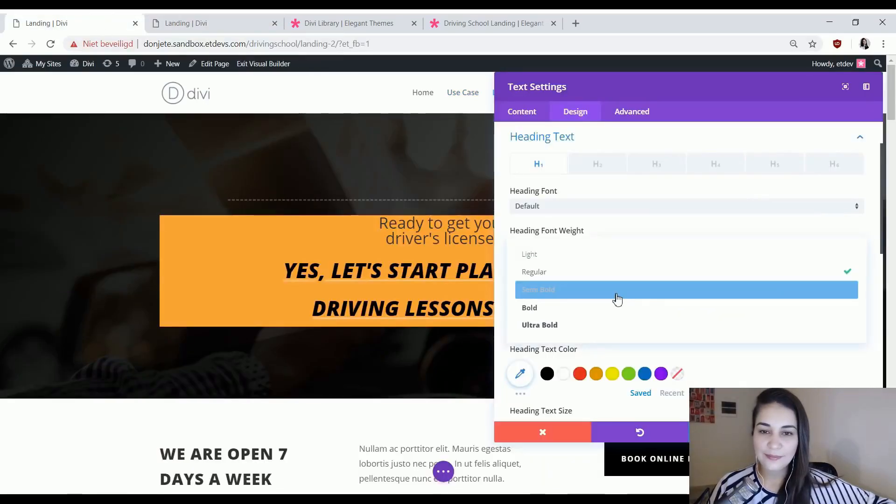
click(628, 324)
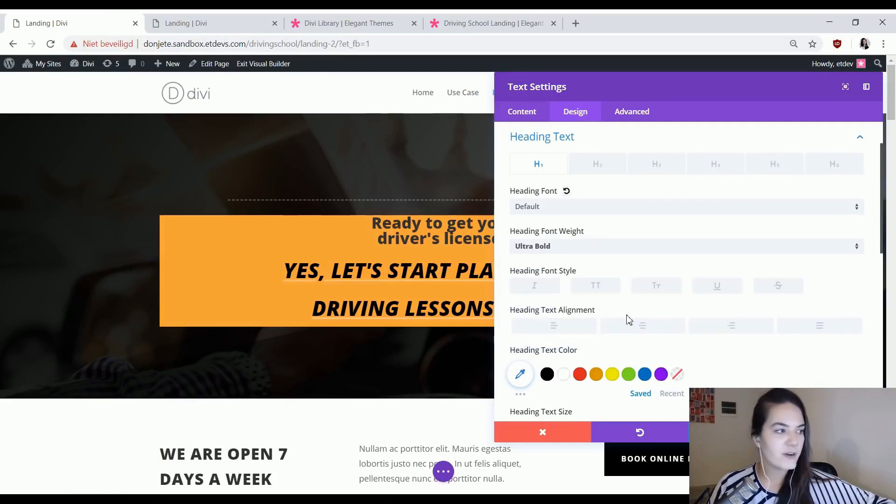
Make the H1 heading uppercase and color it white (#ffffff).
click(614, 285)
scroll(630, 308, down, 3)
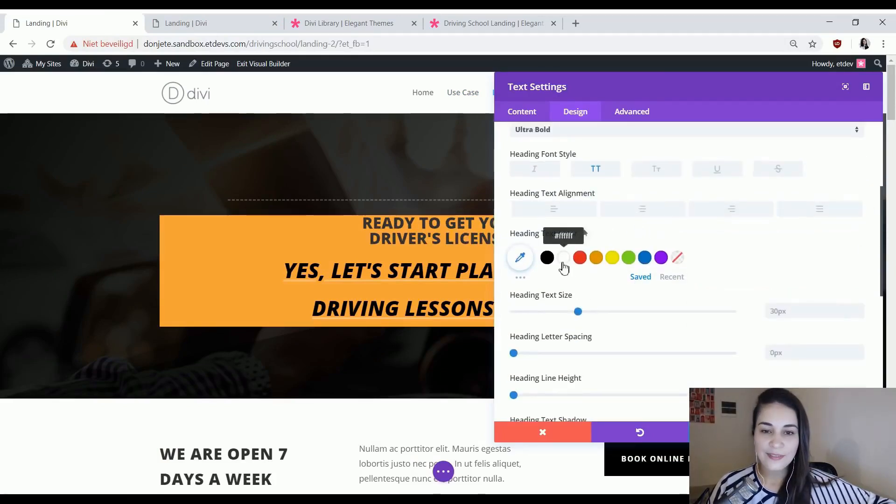
click(564, 258)
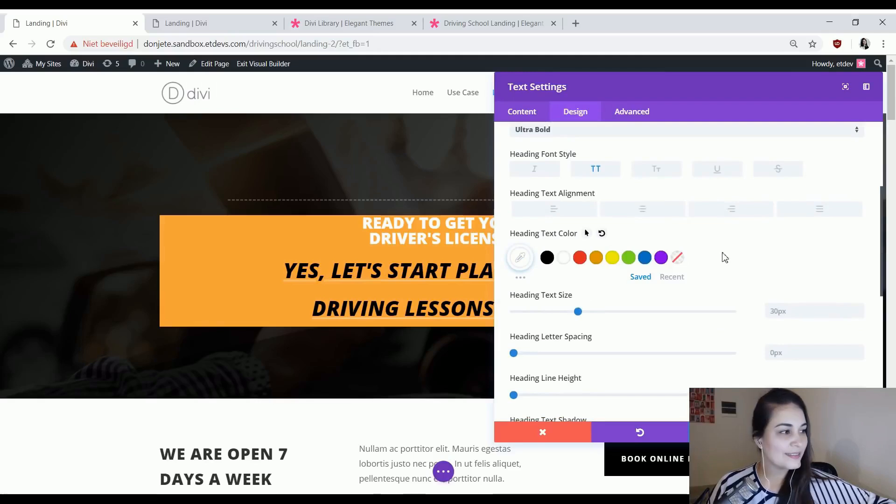
Set responsive heading text sizes of 70px on desktop, 40px on tablet and 30px on phone, with a heading line height of 1.4em.
scroll(644, 286, down, 1)
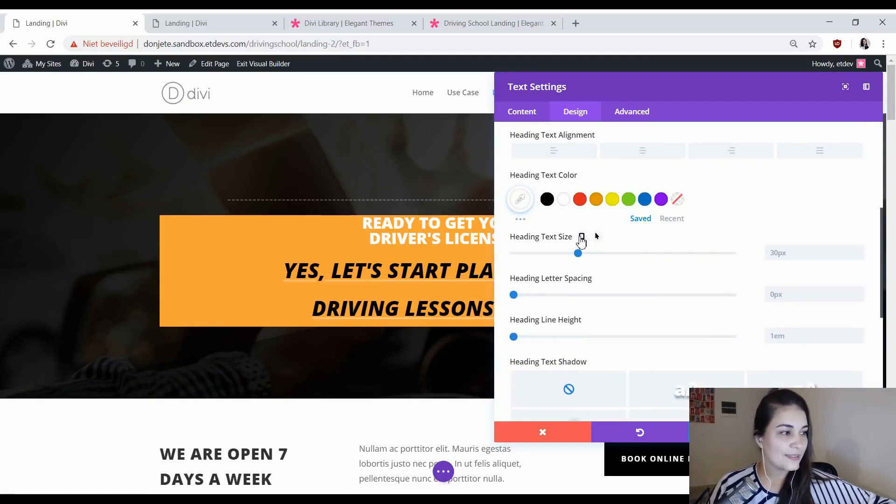
click(581, 239)
click(800, 285)
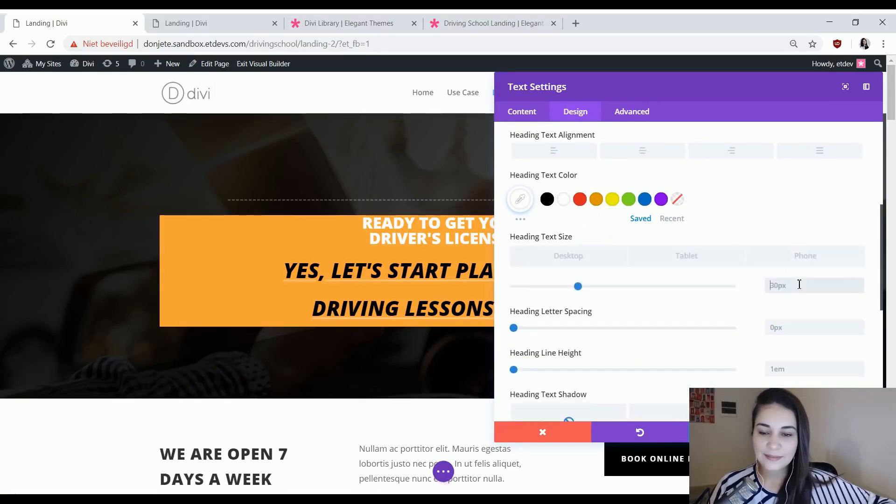
text(70)
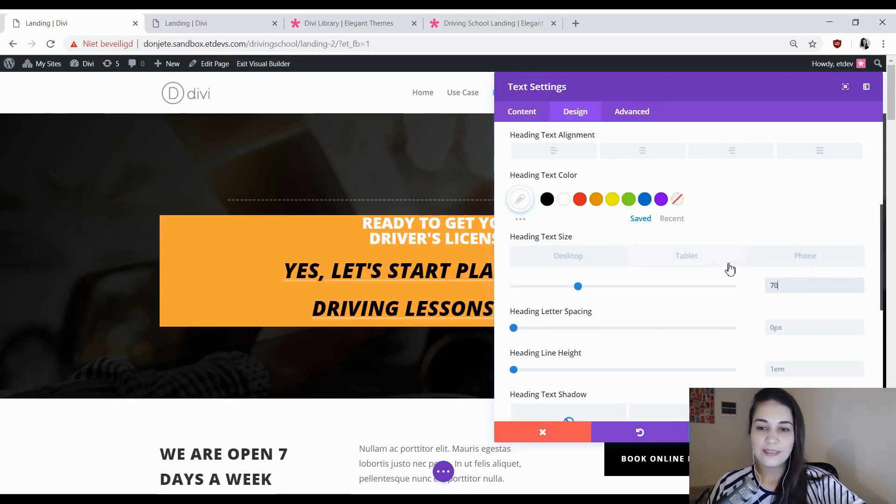
click(723, 264)
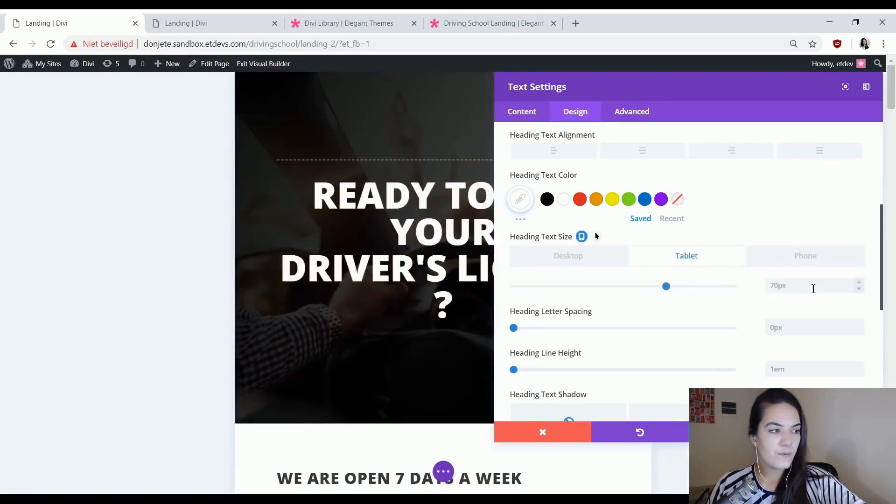
double_click(812, 286)
text(4)
click(775, 260)
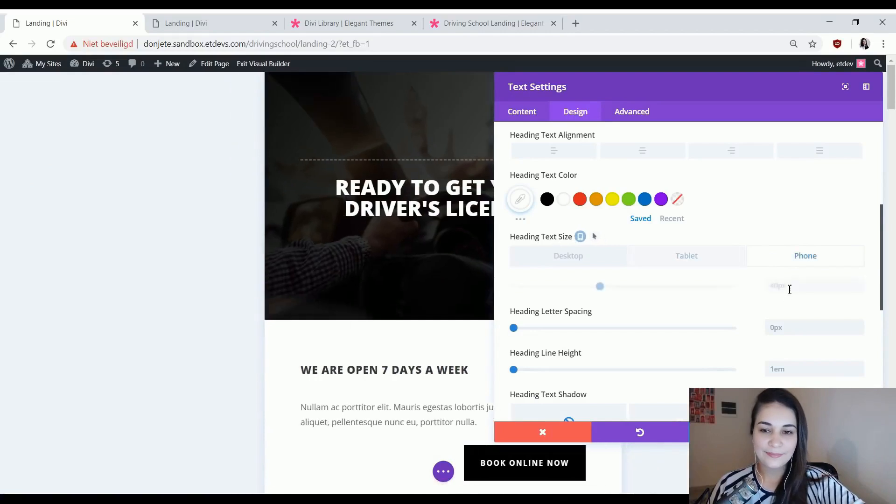
click(789, 288)
text(30)
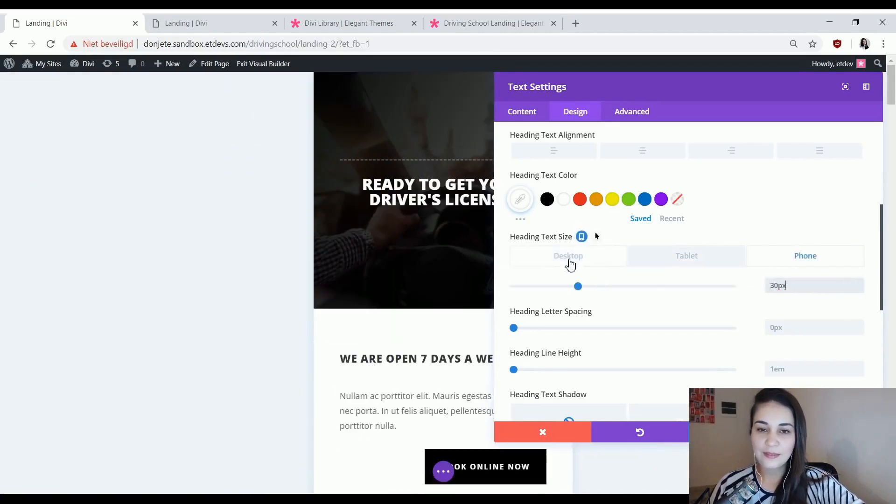
click(570, 265)
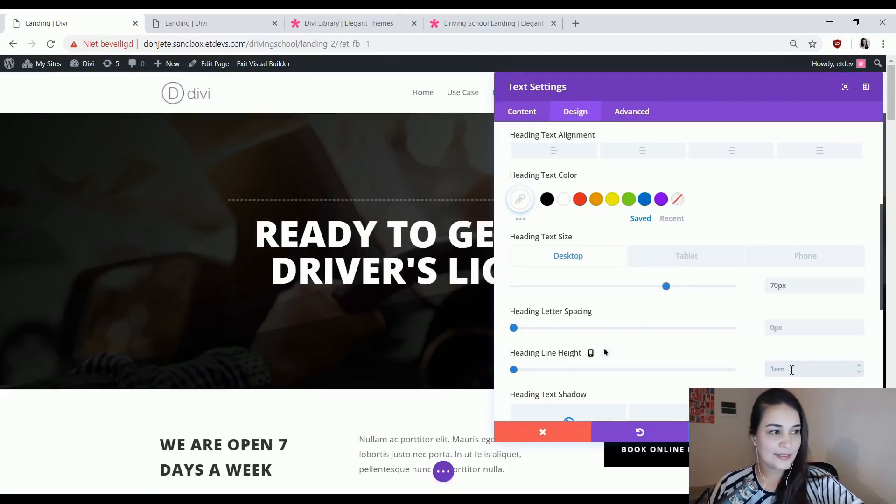
text(em)
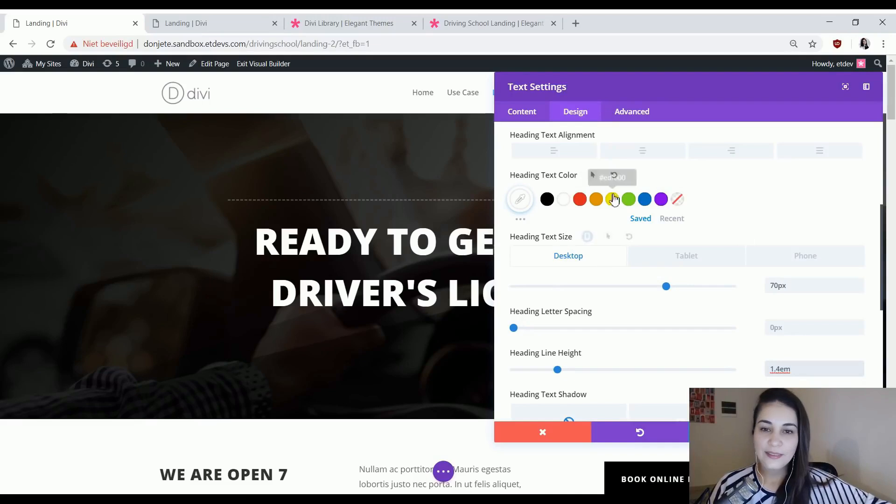
Enable hover options for the heading text color and make the hover color fully transparent.
click(589, 177)
click(690, 202)
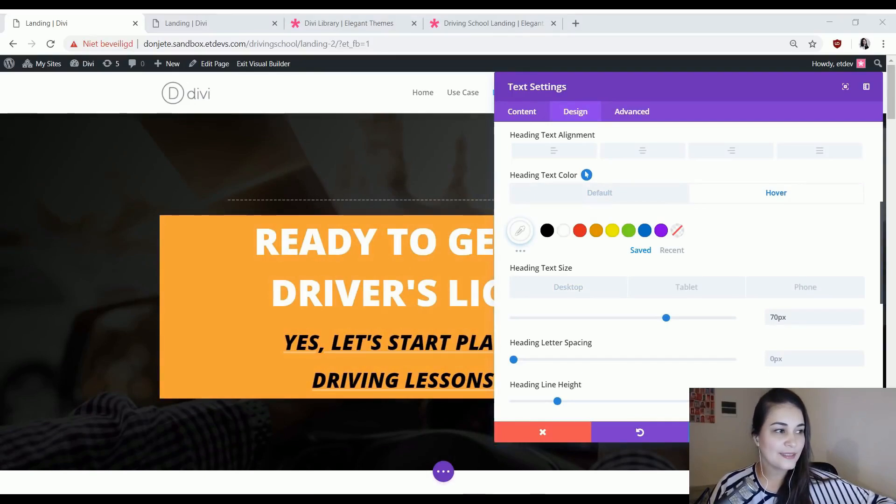
click(521, 232)
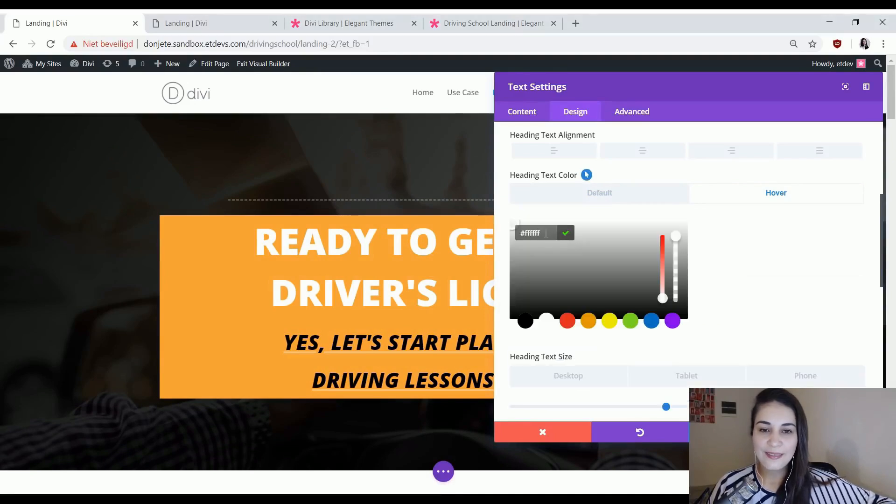
text(rgba(255,255,255,0))
click(744, 257)
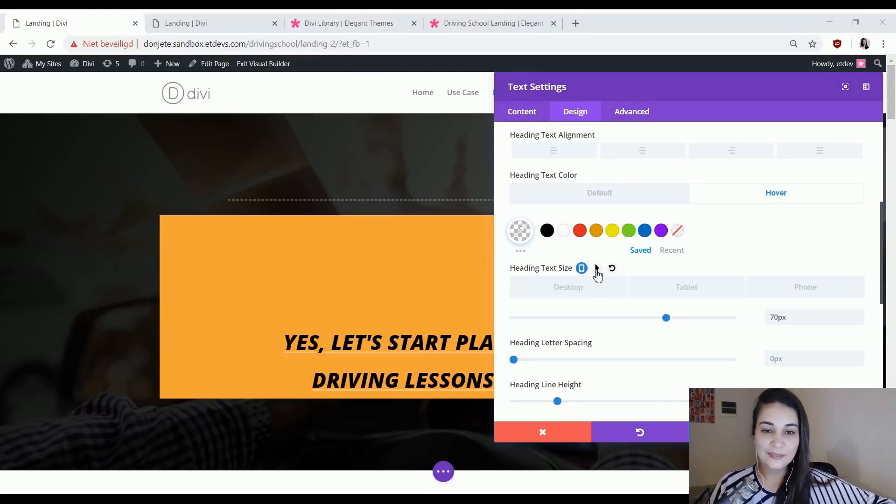
Enable hover for the heading text size, set its hover value to 0px, and preview the default and hover states.
click(597, 268)
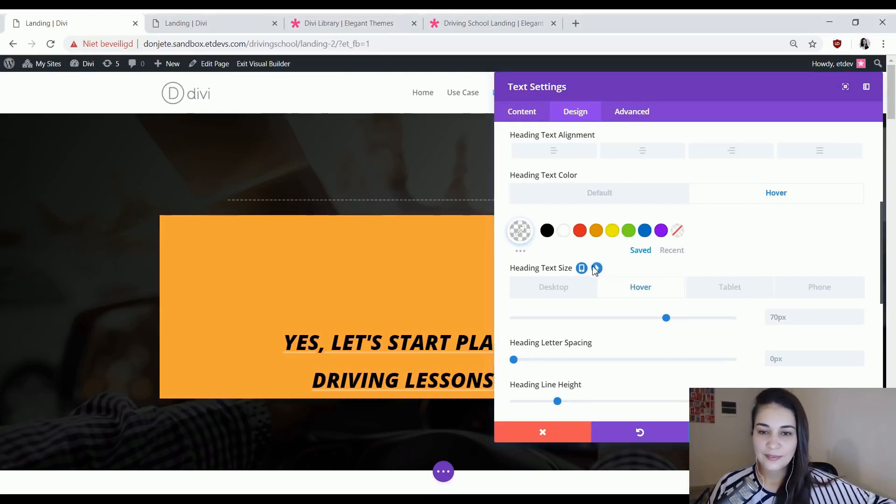
click(787, 321)
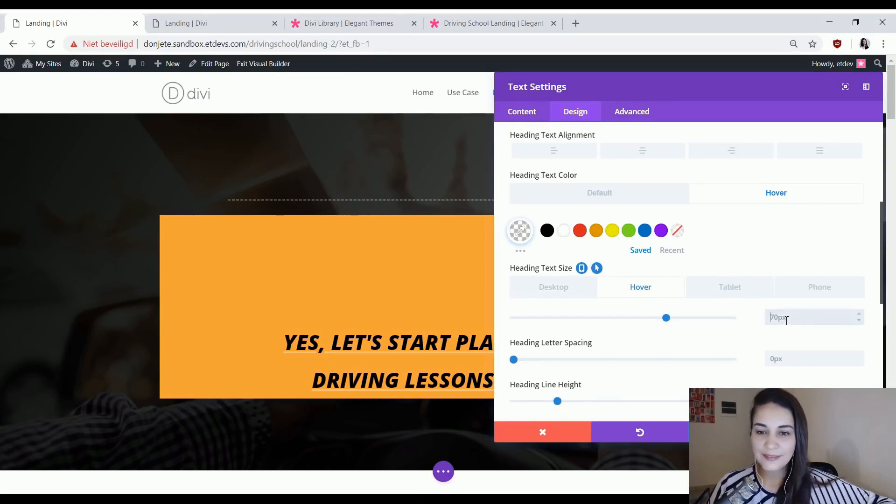
text(0px)
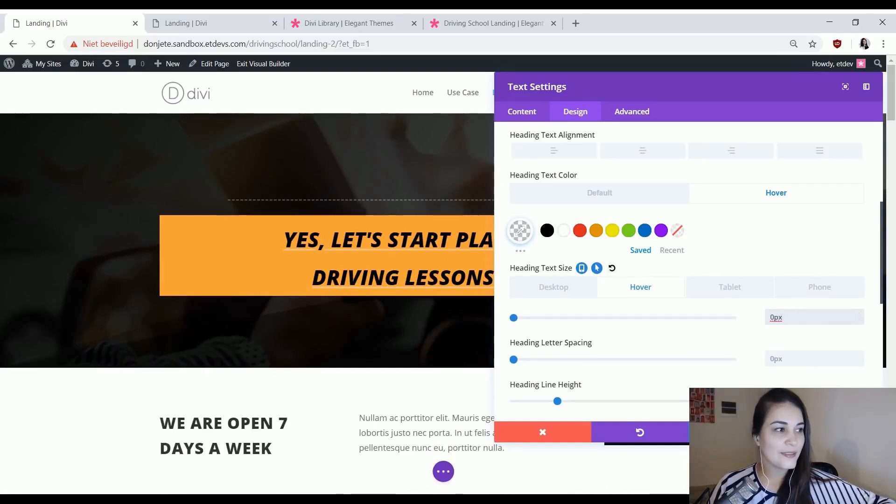
click(637, 196)
click(720, 199)
click(630, 199)
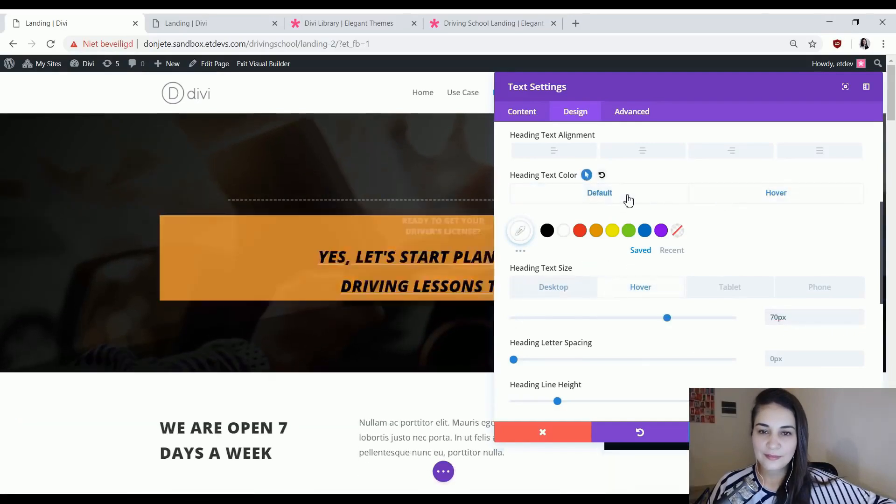
click(728, 199)
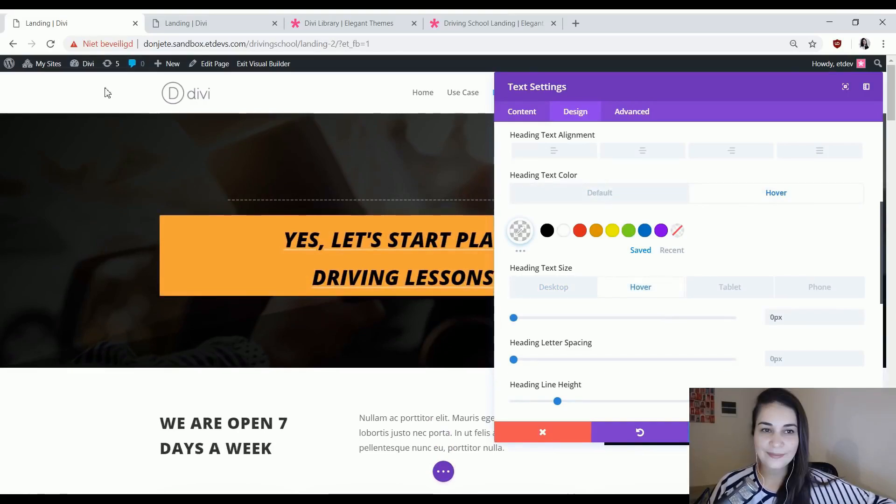
Set the module's custom padding to 40px top and bottom and 20px left and right.
scroll(724, 242, down, 10)
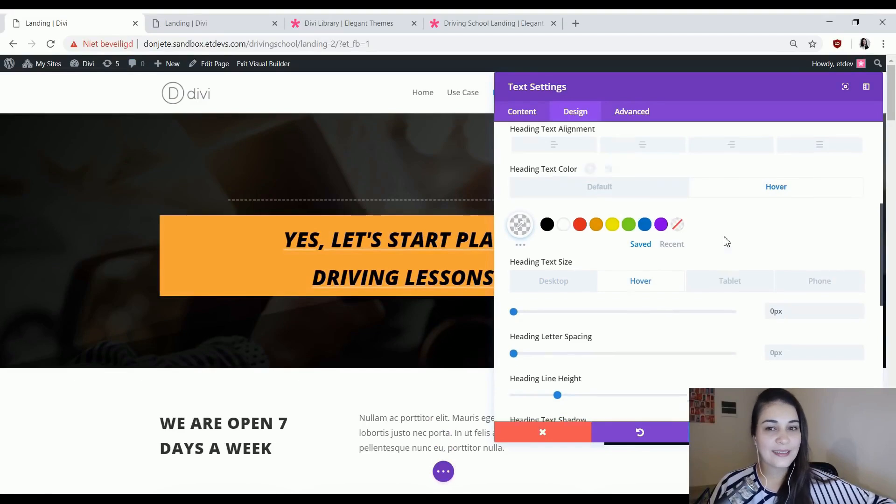
click(562, 233)
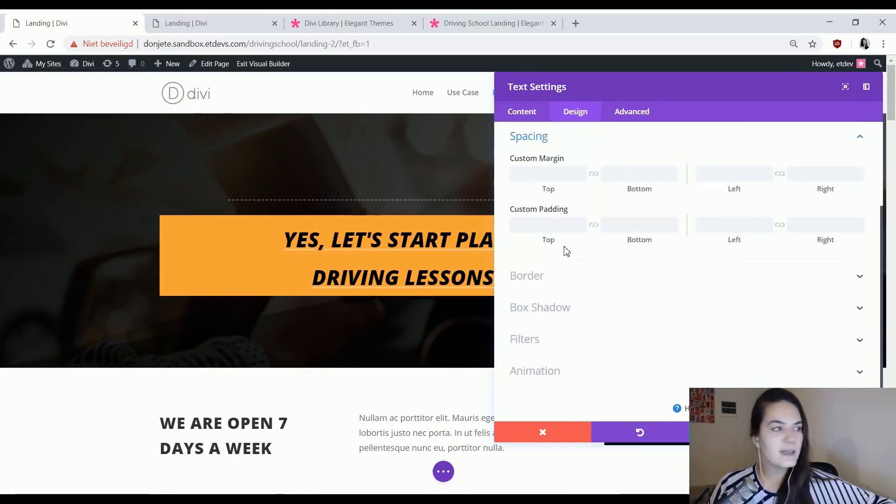
click(556, 227)
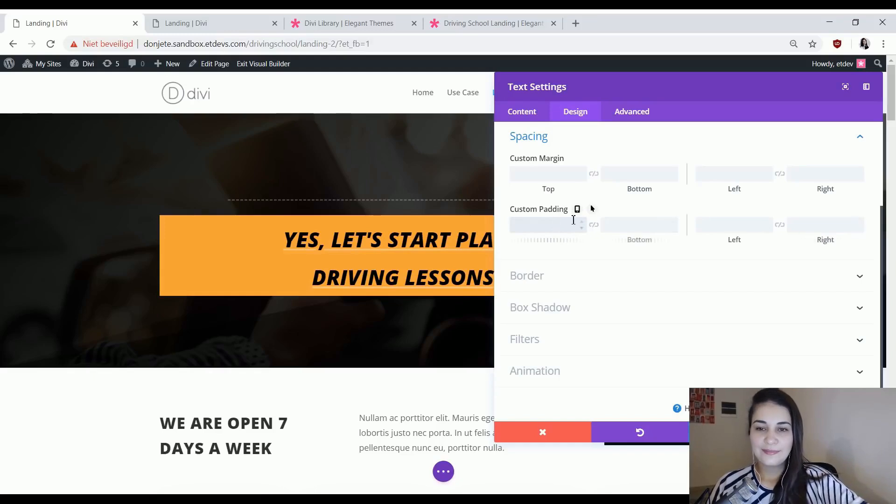
text(40px)
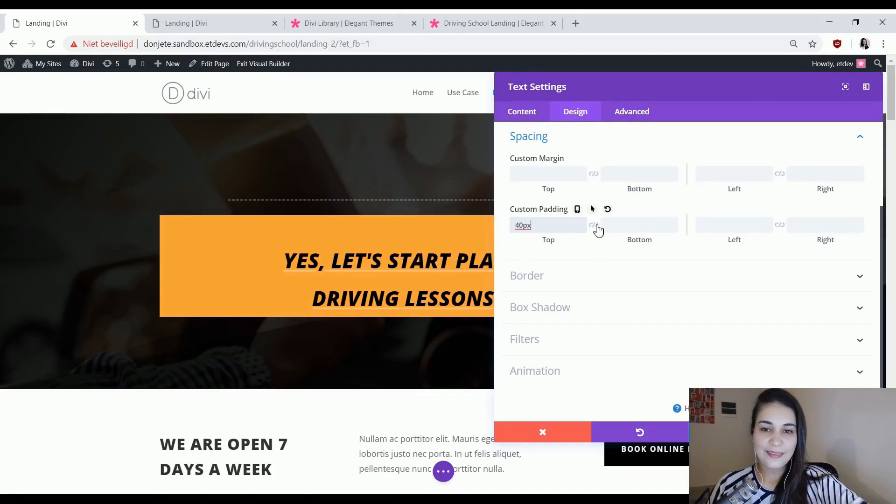
click(600, 226)
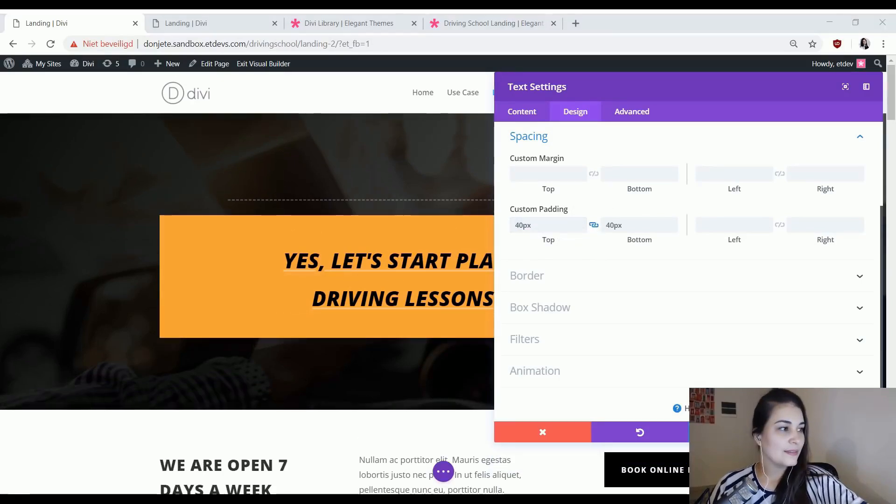
click(724, 223)
text(20px)
click(781, 227)
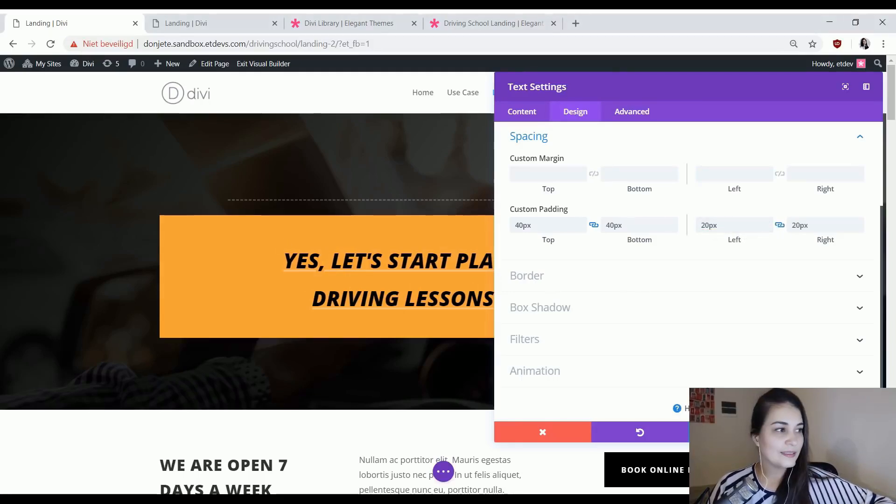
click(720, 227)
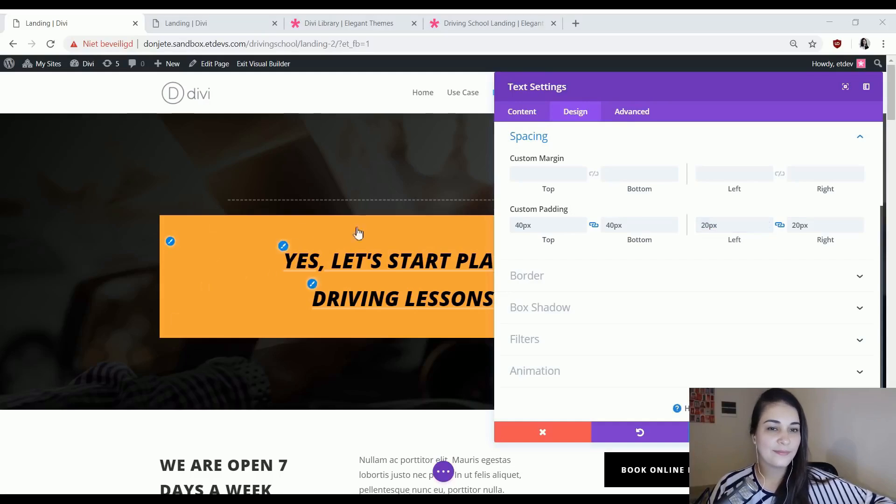
Preview the module's default state through the link text size options and return to its spacing settings.
mouse_move(613, 209)
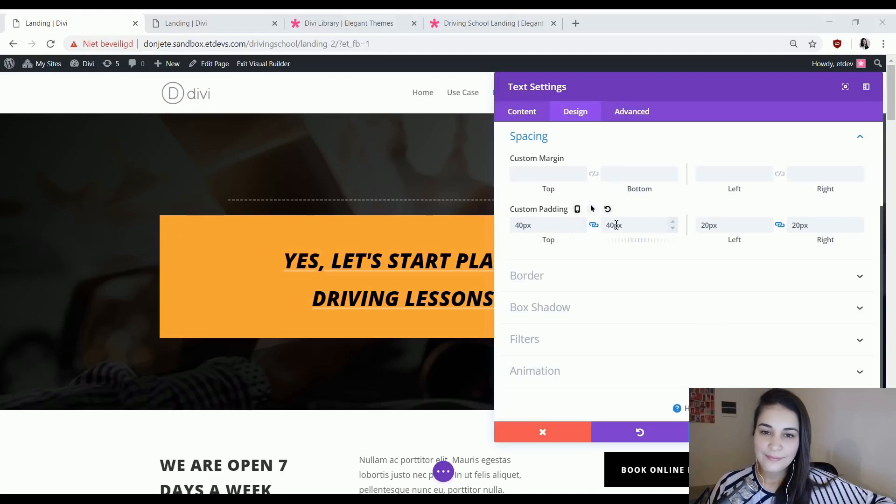
scroll(654, 226, up, 3)
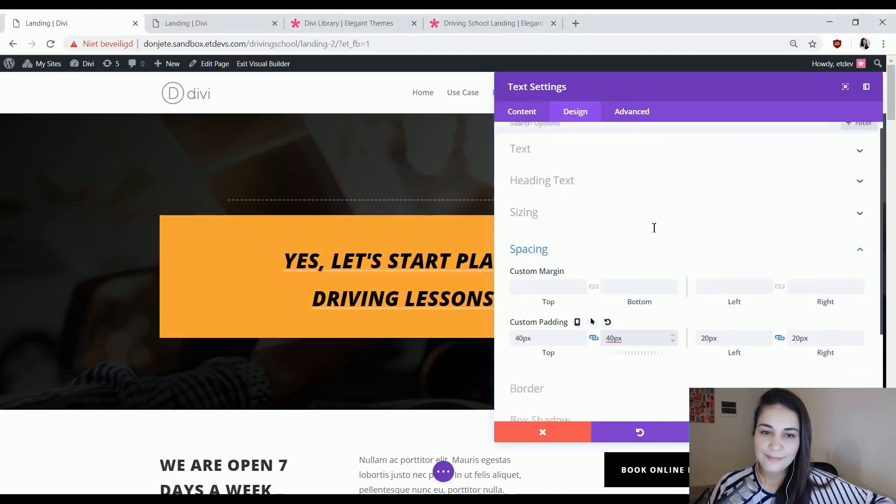
click(613, 174)
scroll(618, 256, down, 8)
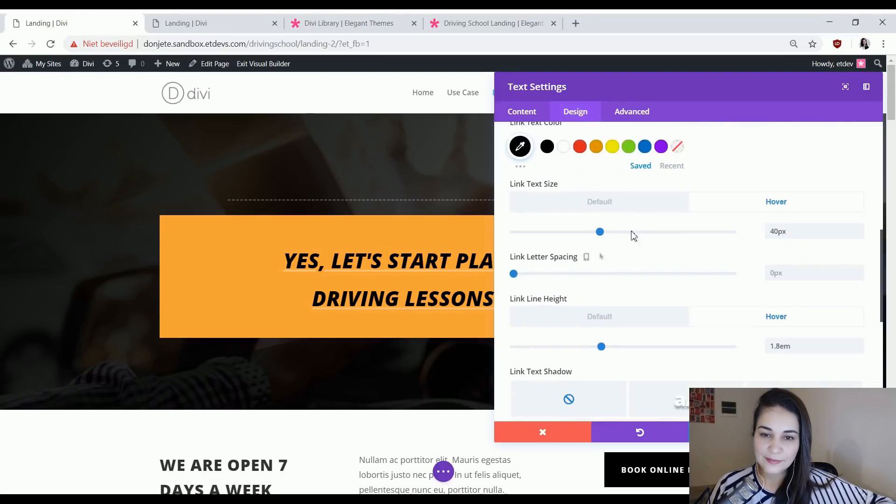
click(607, 204)
scroll(675, 264, down, 5)
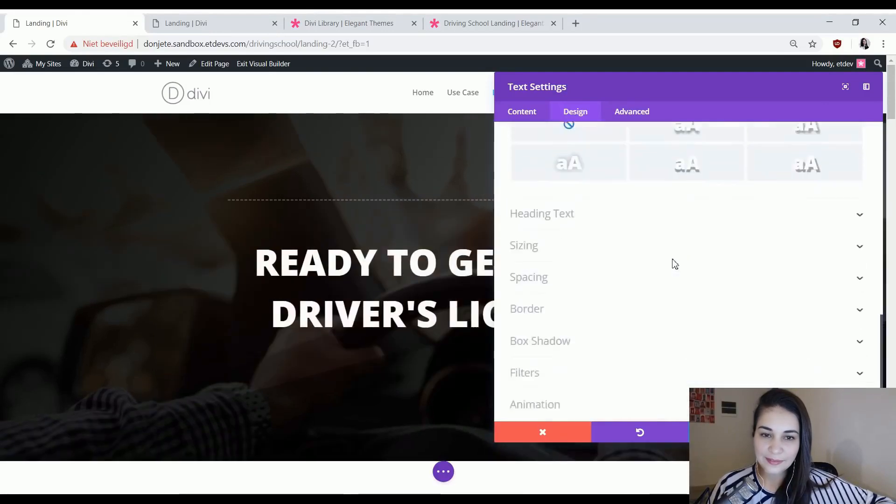
click(567, 235)
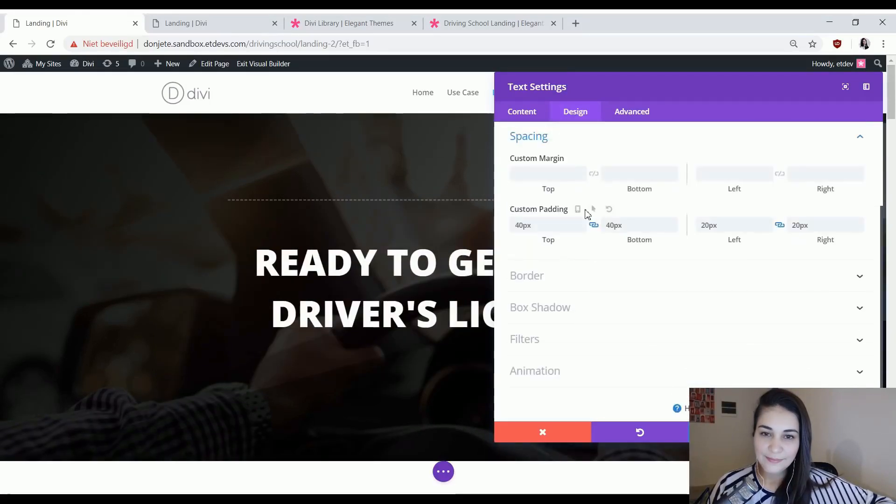
Enable hover options for the text module's custom padding and set the hover top and bottom padding to 60px.
click(593, 211)
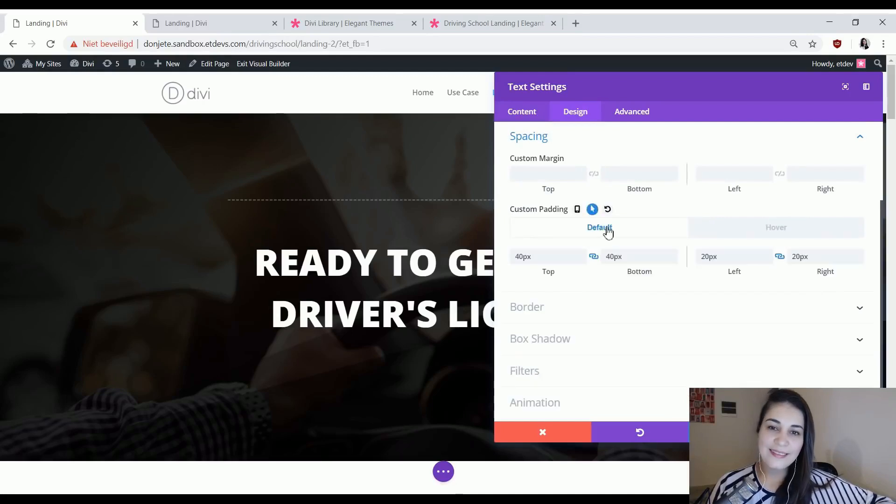
click(725, 227)
click(565, 257)
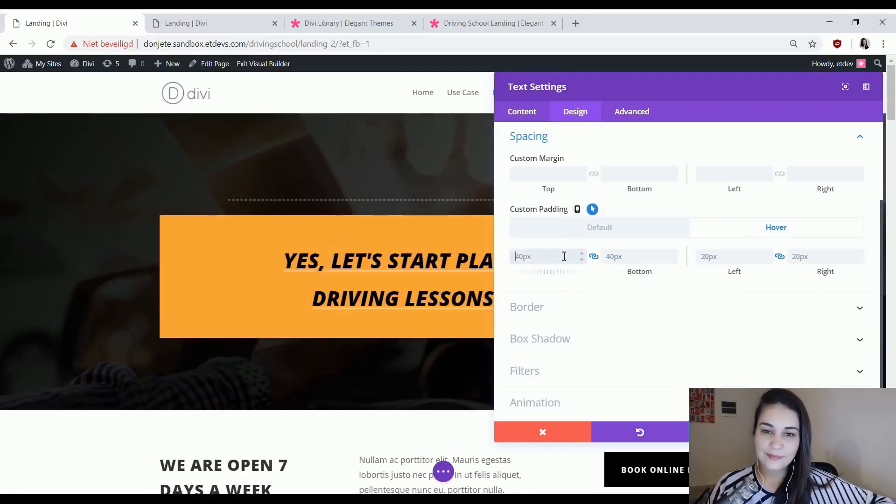
text(60)
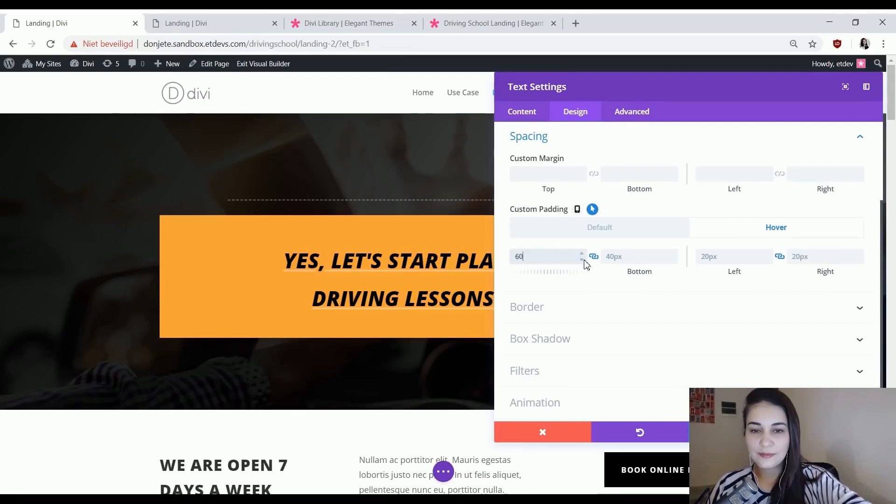
click(600, 231)
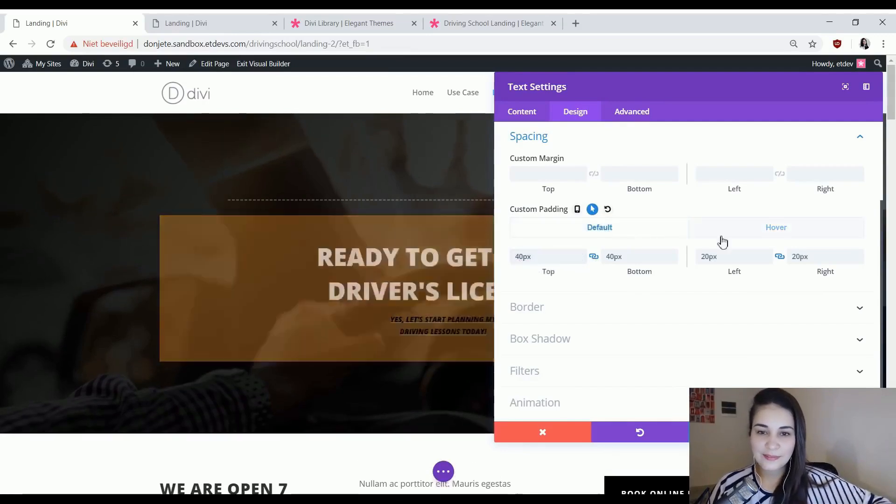
Compare the default and hover states of the module's custom padding, ending on the default state.
click(762, 229)
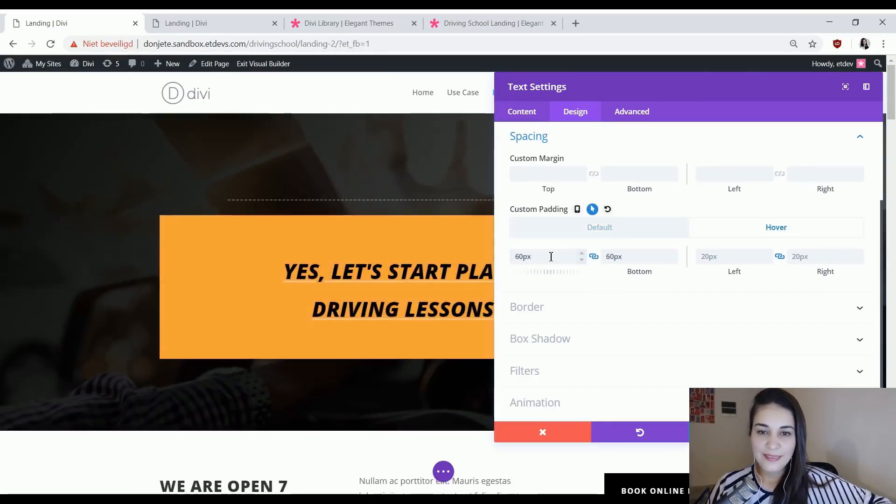
click(613, 236)
click(743, 238)
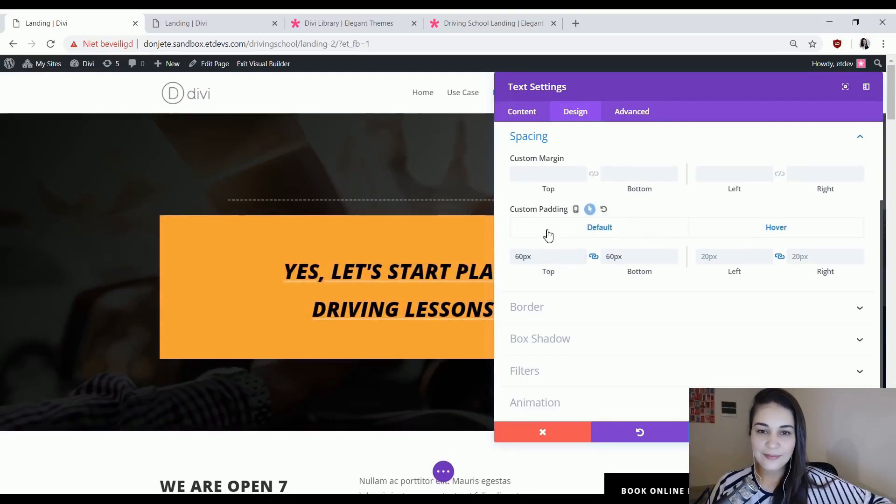
click(609, 238)
click(718, 236)
click(592, 239)
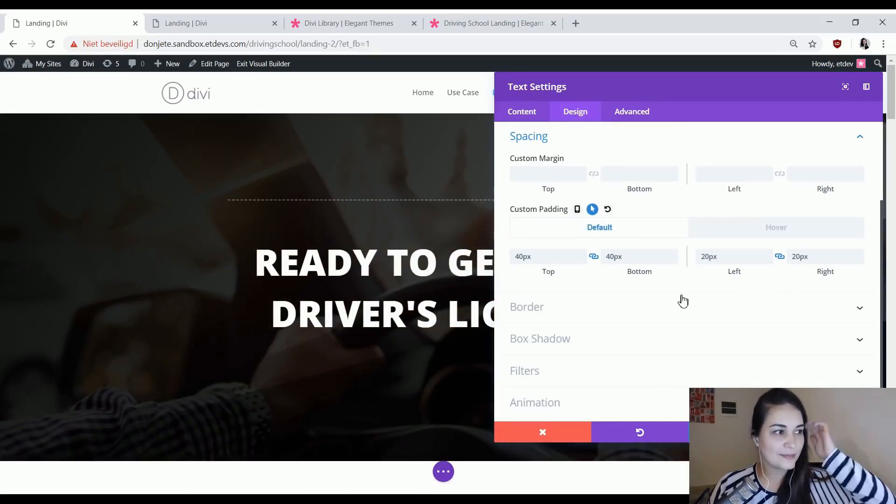
Check the hero on the finished Use Case page, and set the text module's border width to 10px.
scroll(679, 308, down, 1)
click(631, 258)
scroll(626, 260, down, 4)
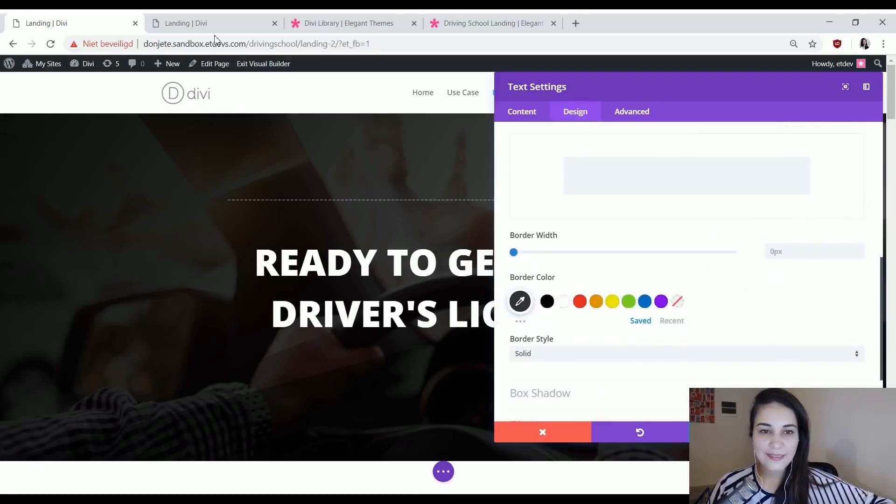
click(214, 25)
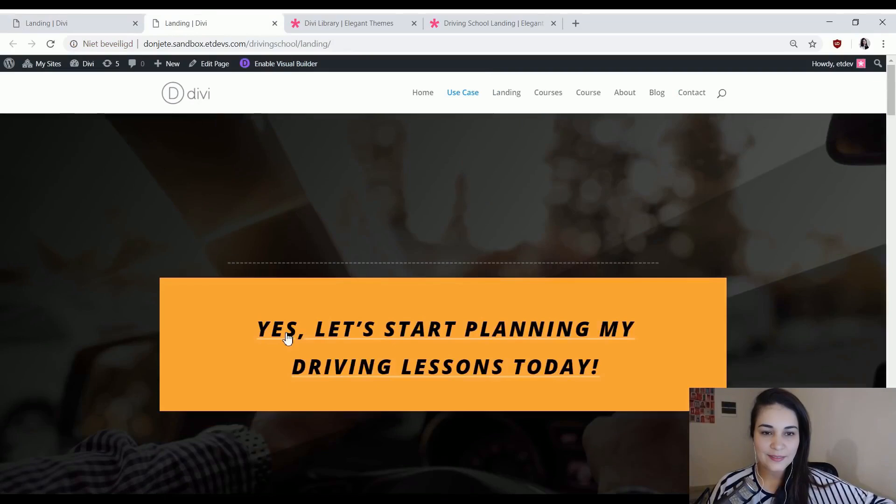
click(122, 18)
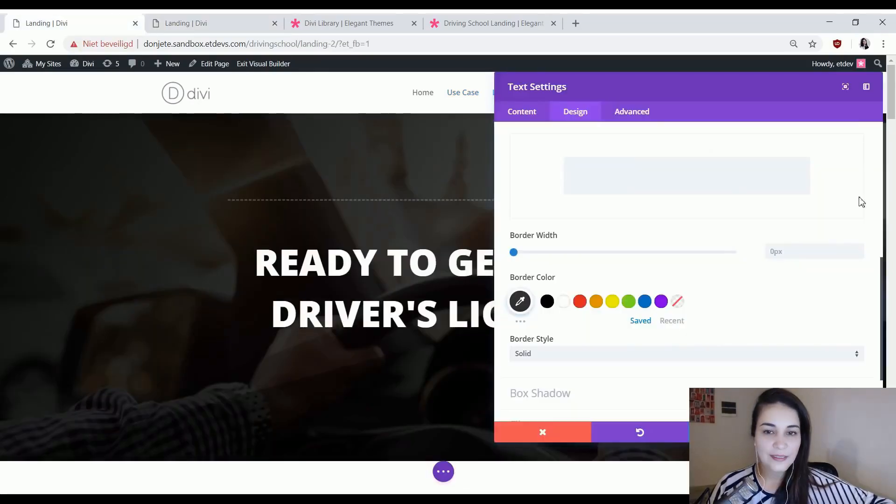
click(820, 246)
text(10)
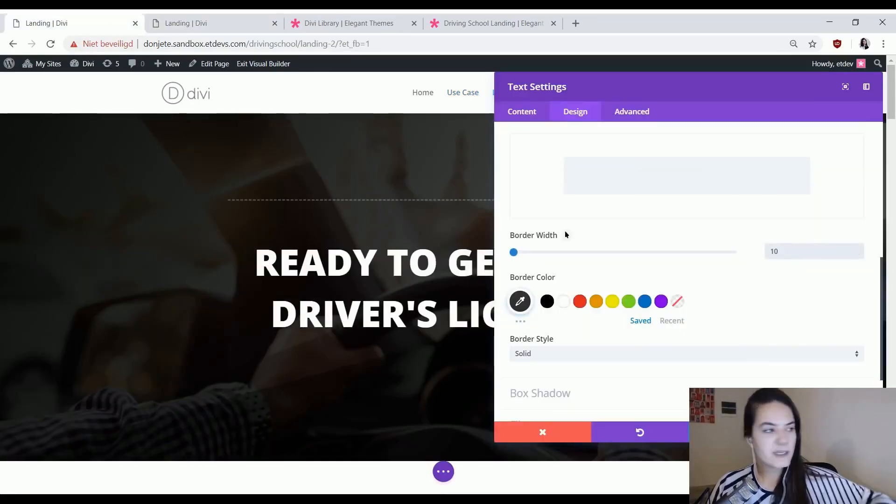
Set the text module's border color to the copied orange, #ffa53b.
key(alt+Tab)
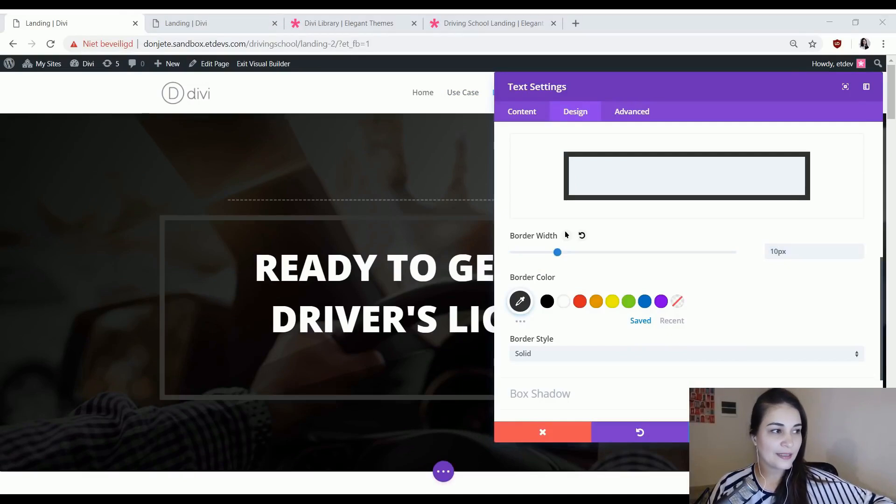
click(520, 302)
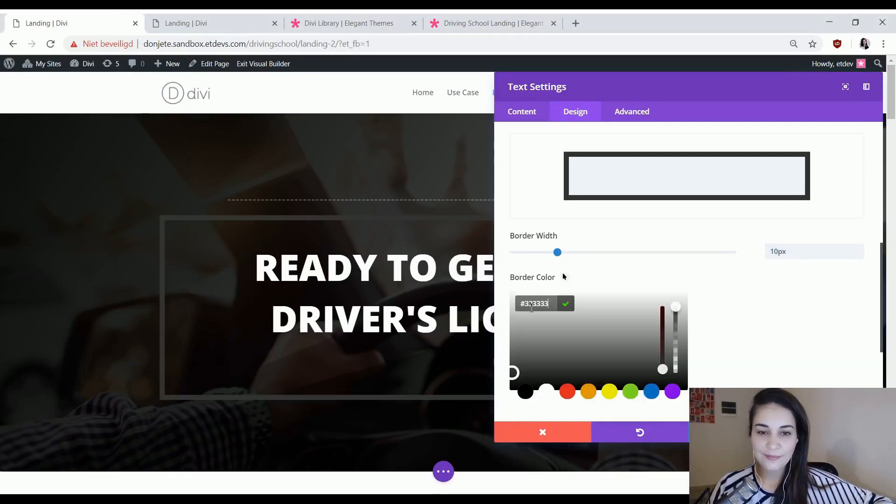
text(#ffa53b)
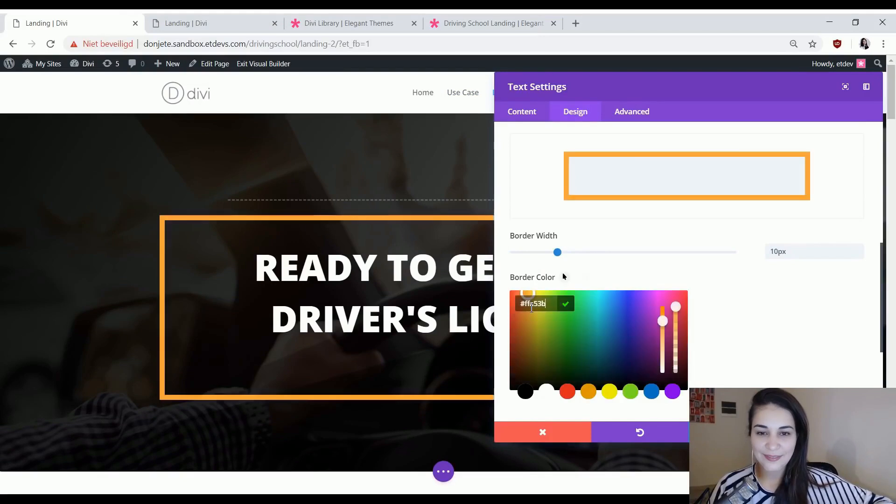
click(765, 295)
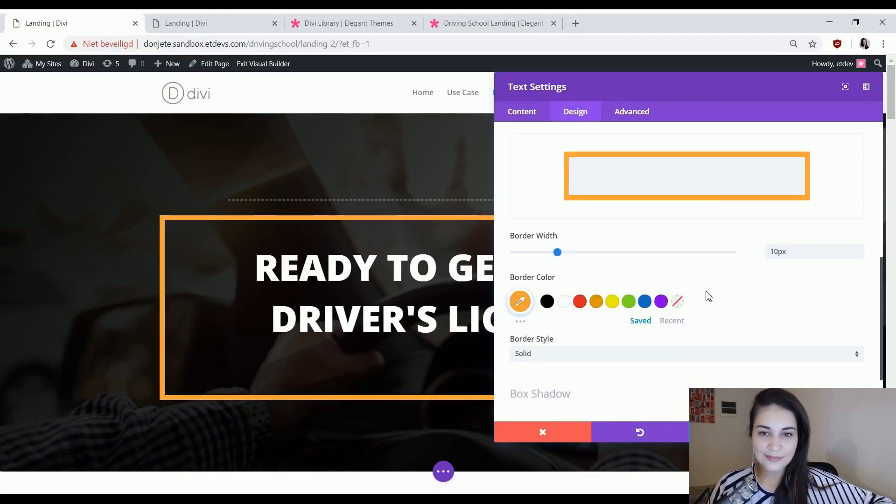
Unlink the default top and bottom custom padding and set the bottom padding to 0px, trying 20px first.
scroll(728, 294, up, 5)
scroll(558, 208, up, 2)
click(562, 223)
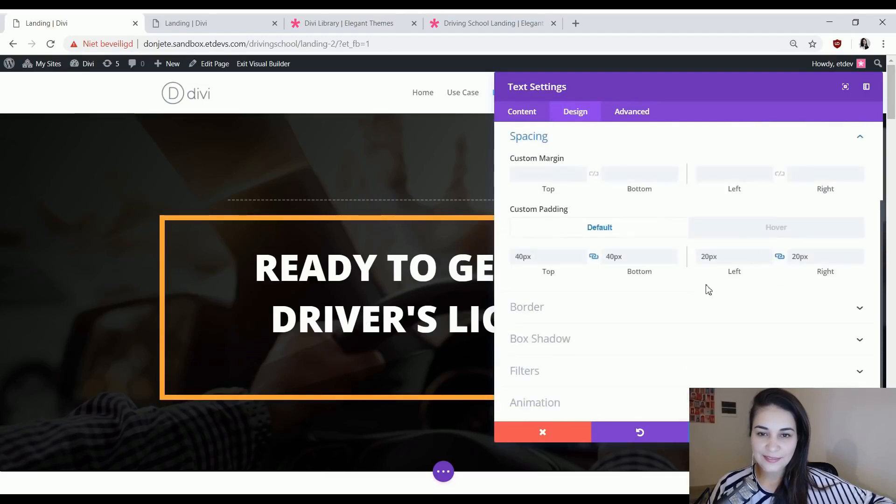
click(594, 257)
drag(621, 252, 587, 242)
text(20px)
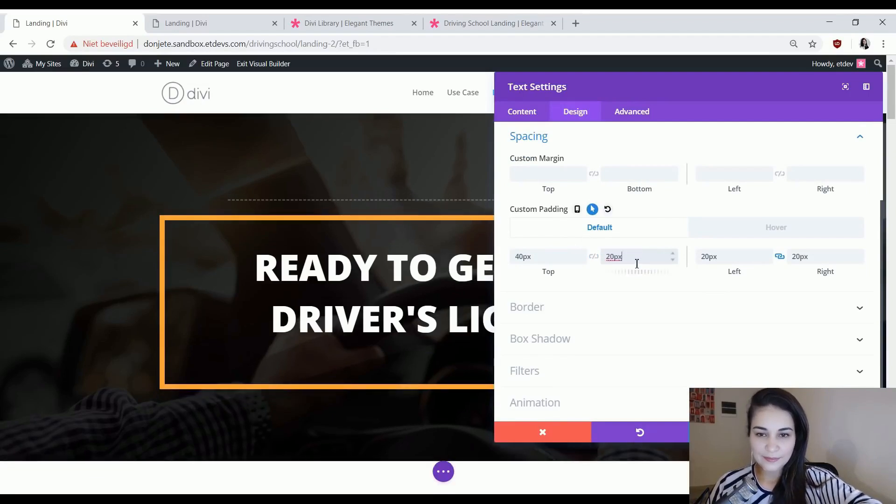
text(px)
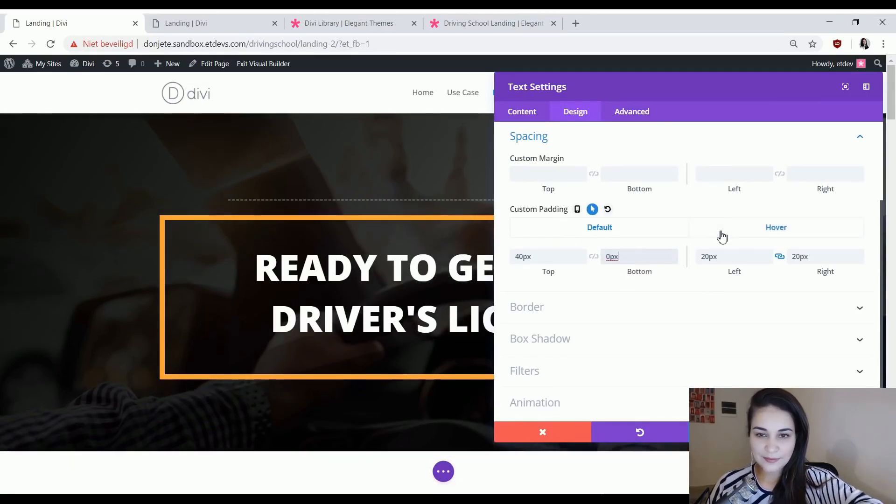
Preview the hero text module in its default and hover states with the border and reduced bottom padding.
click(720, 233)
click(651, 237)
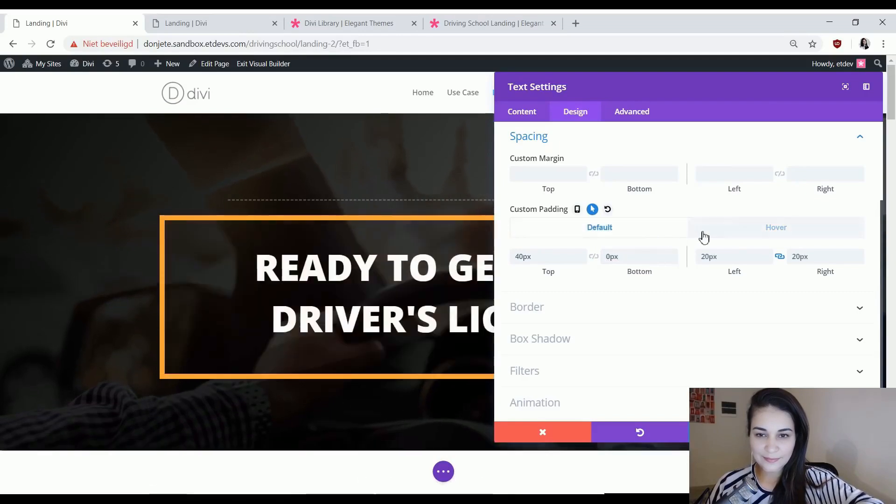
click(713, 236)
click(646, 239)
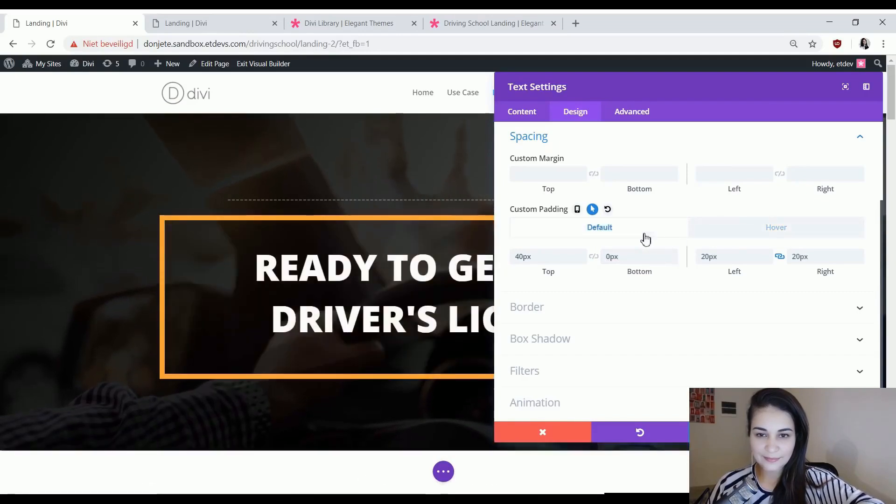
click(702, 239)
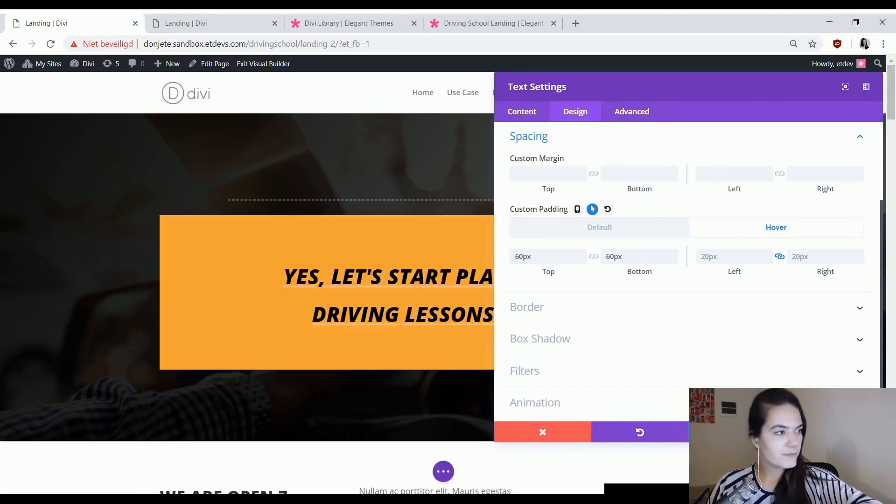
click(644, 231)
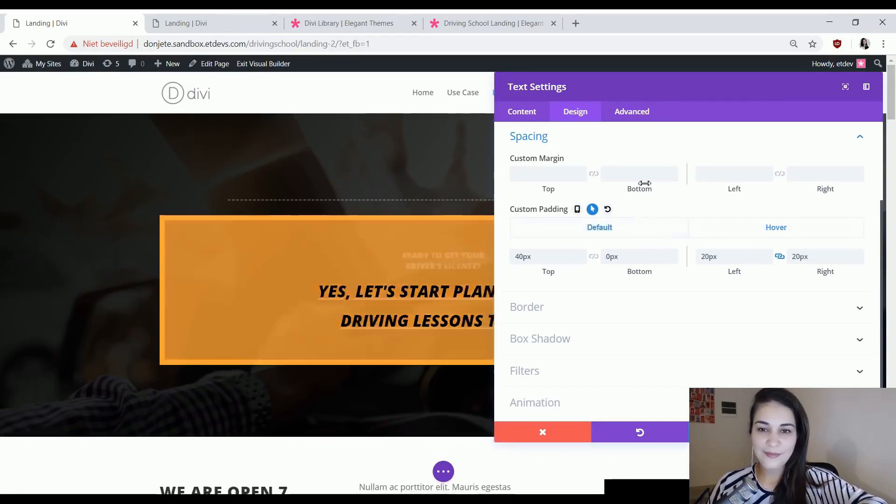
View the module's transition settings, and compare the default and hover states of the link text size.
click(632, 118)
click(603, 264)
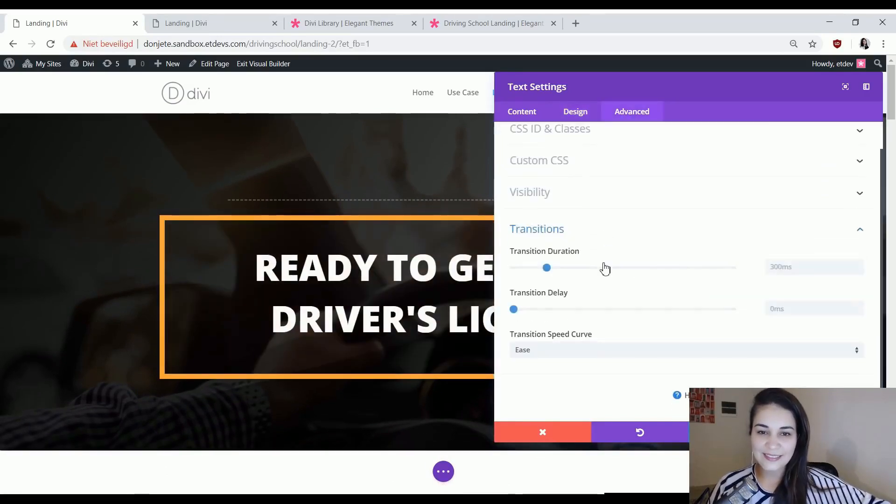
click(570, 111)
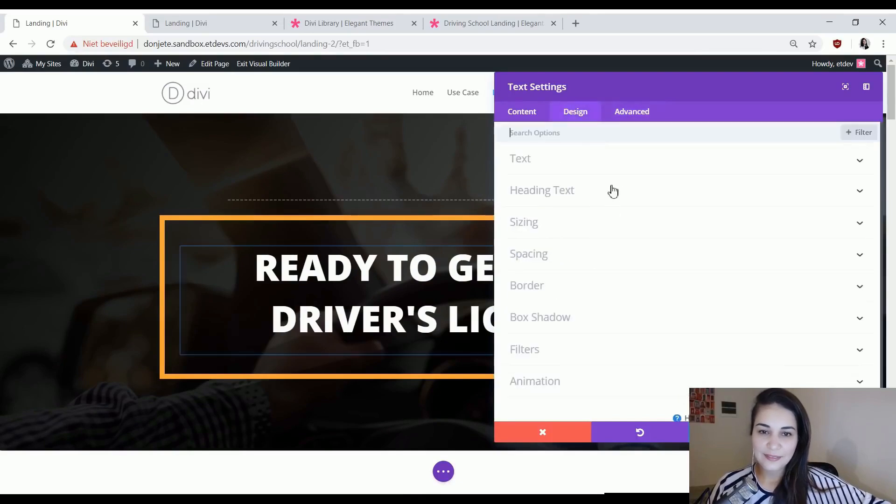
click(589, 173)
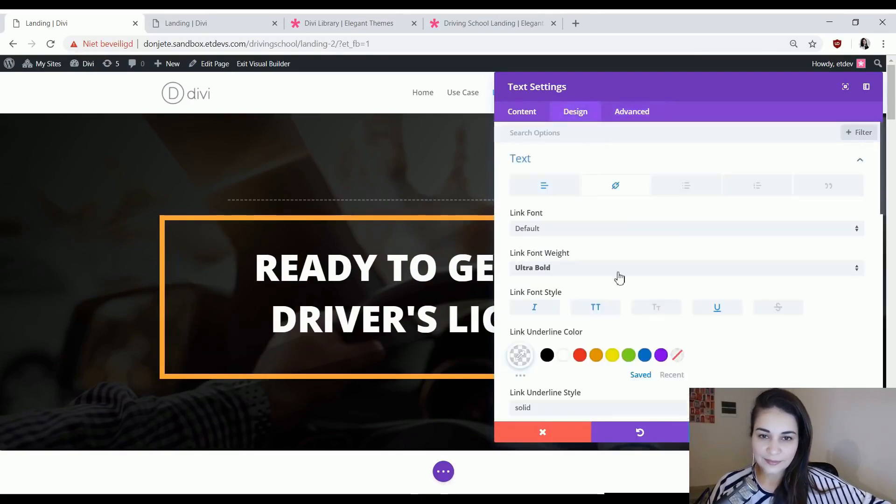
scroll(653, 289, down, 5)
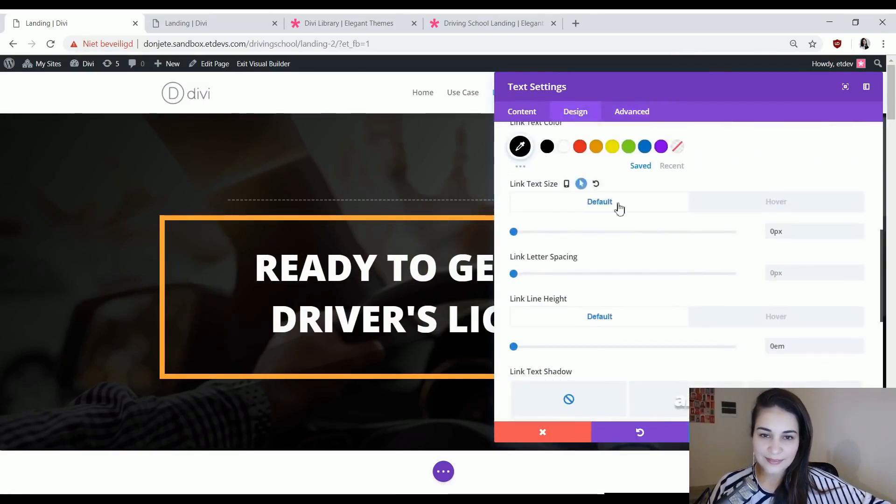
click(753, 207)
click(646, 206)
click(746, 205)
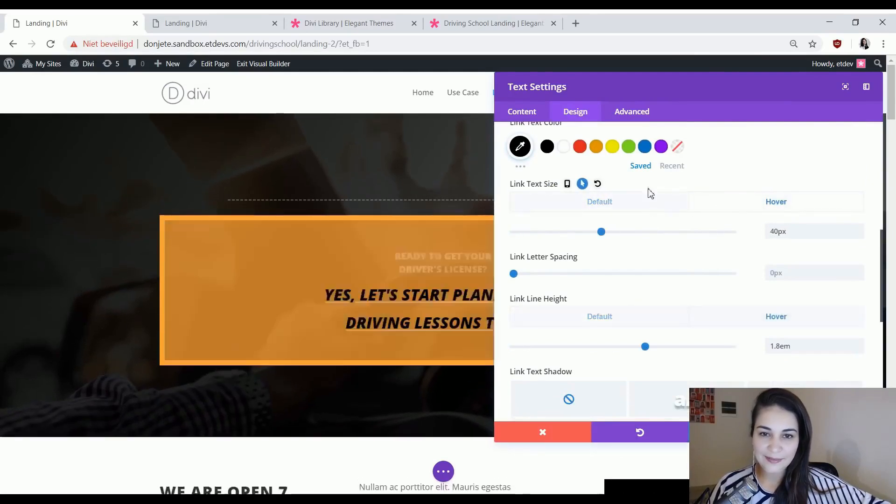
Check the hover effect on the Use Case page, and set the text module's transition duration to 850ms.
click(238, 21)
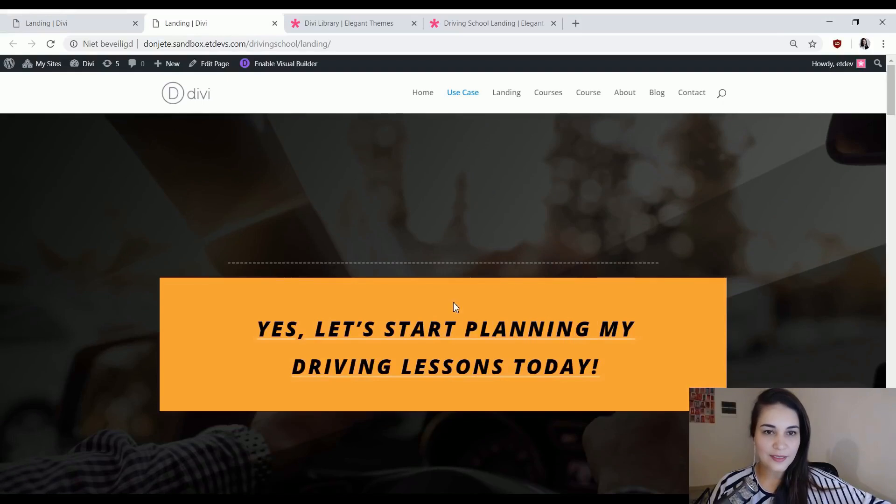
click(105, 22)
click(646, 114)
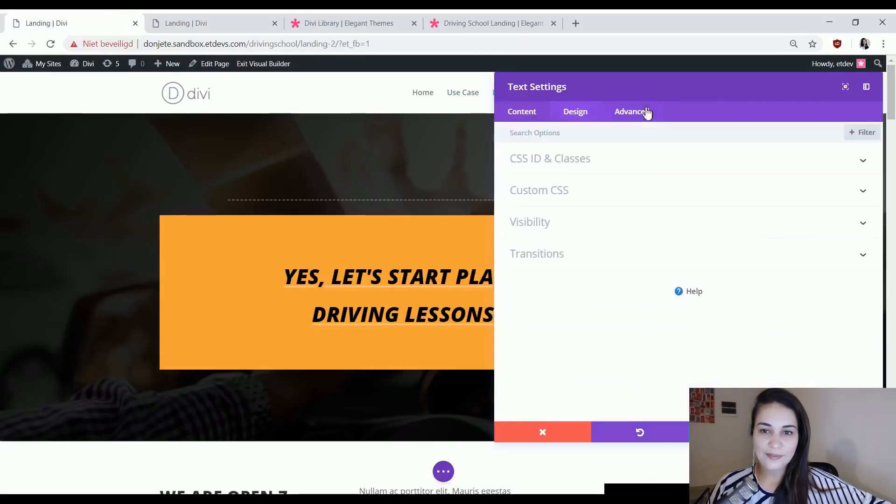
click(619, 262)
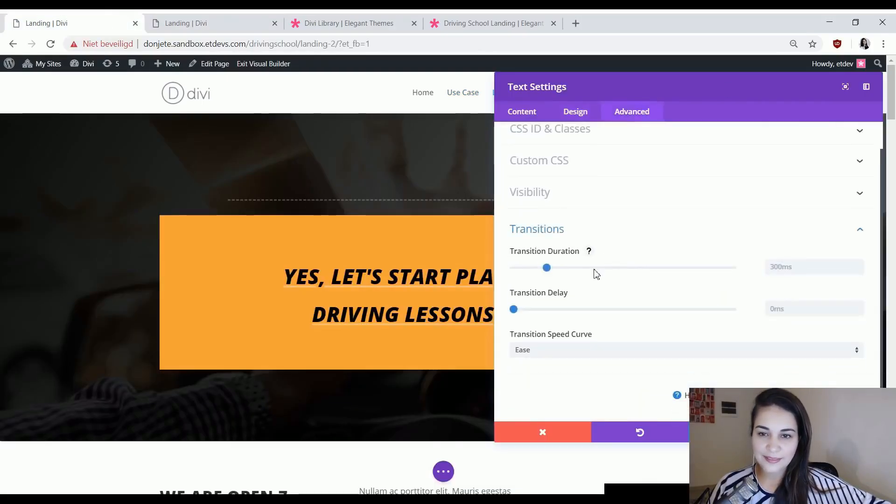
drag(548, 270, 596, 273)
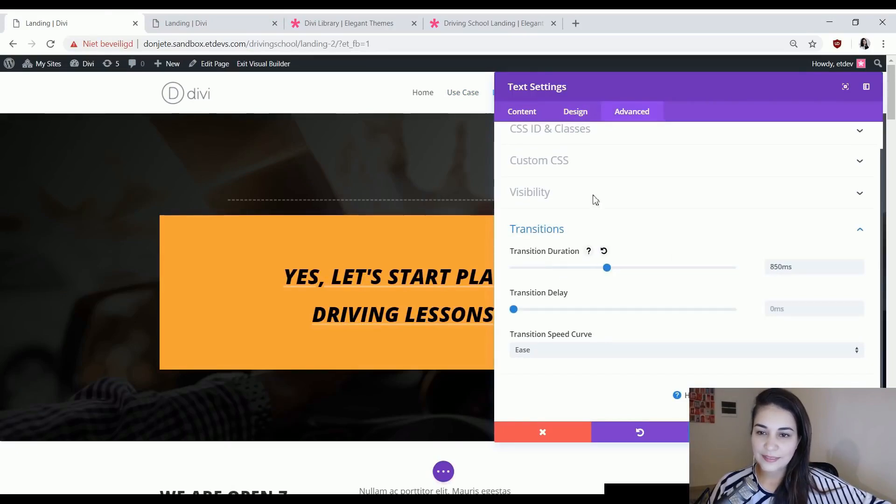
Preview the slower transition by switching the link text size between default and hover, and return to the module's advanced settings.
click(577, 116)
click(566, 167)
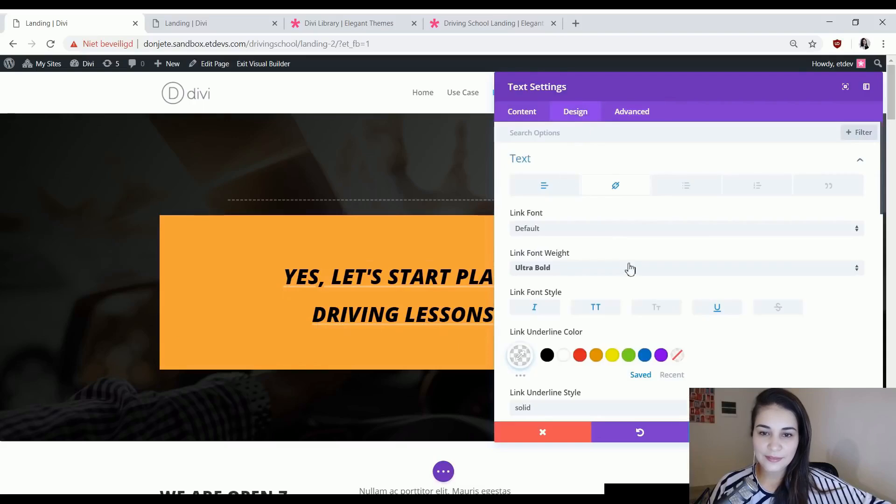
scroll(622, 286, down, 6)
click(731, 260)
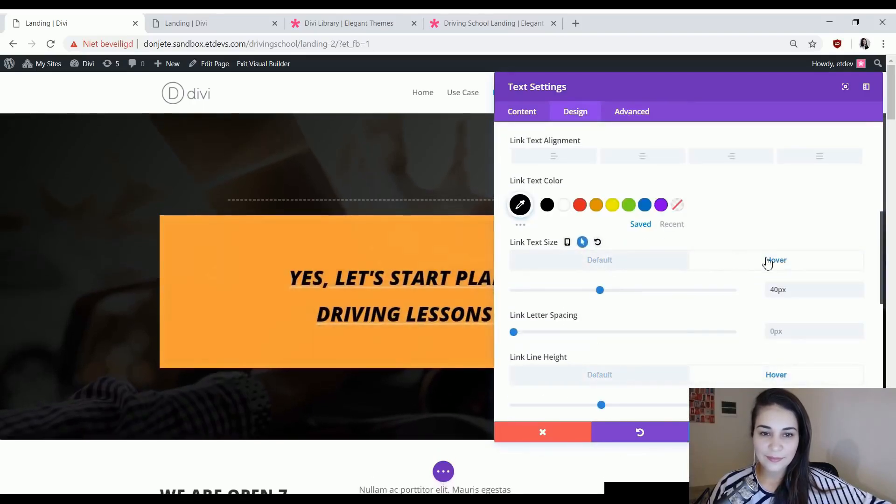
click(635, 266)
click(735, 264)
click(636, 270)
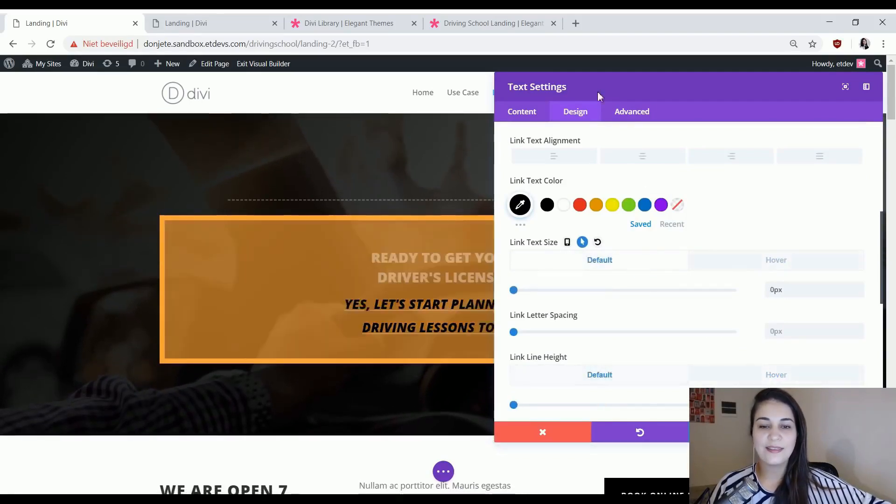
click(632, 112)
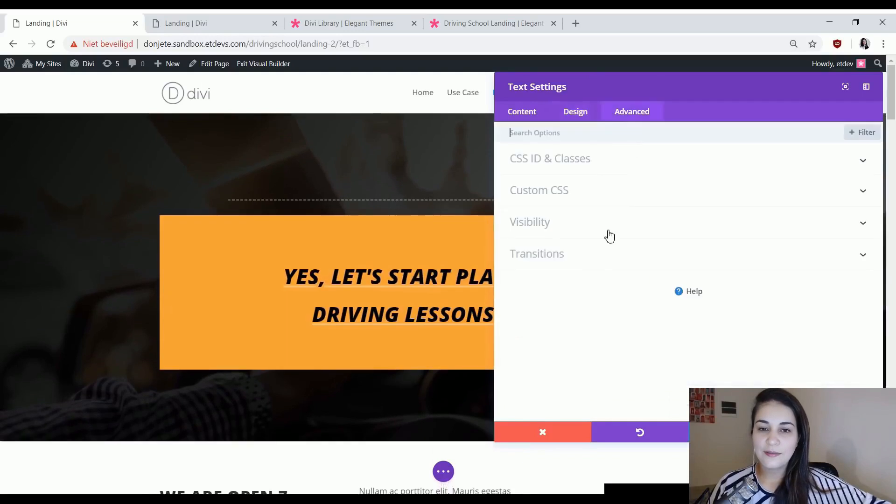
Set the text module's transition duration to 0ms and save, previewing the live page before returning to the visual builder.
click(582, 263)
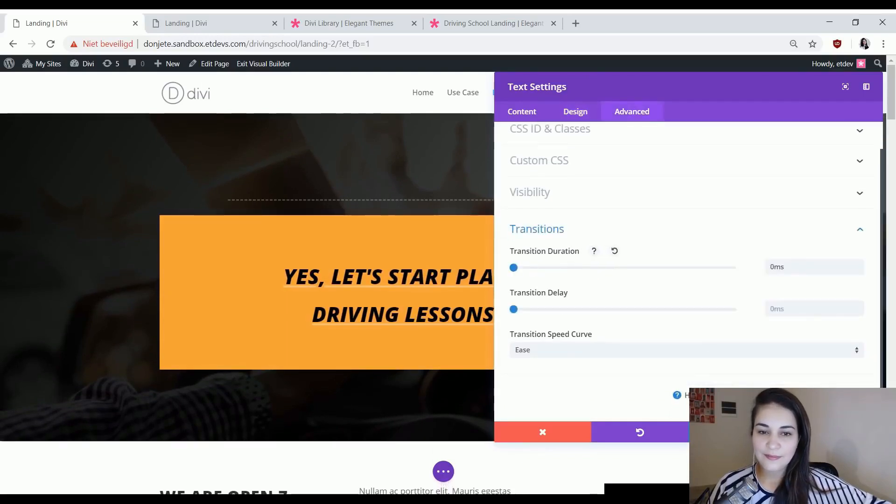
click(835, 432)
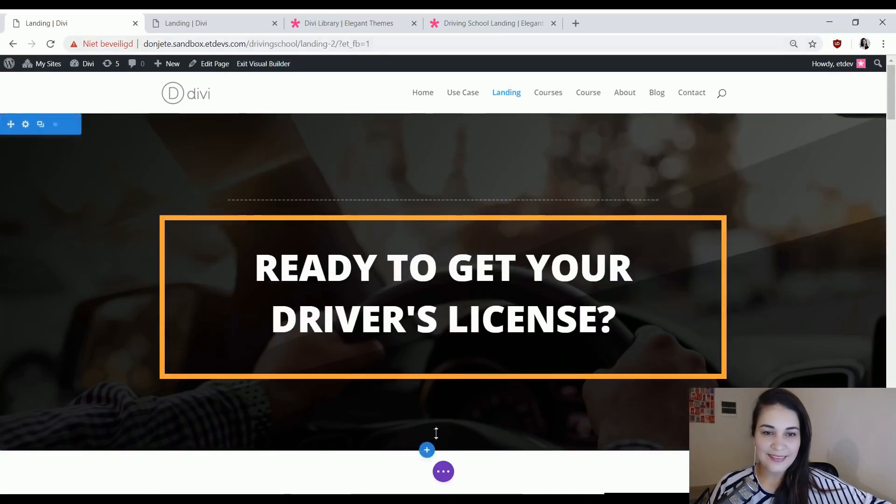
click(444, 472)
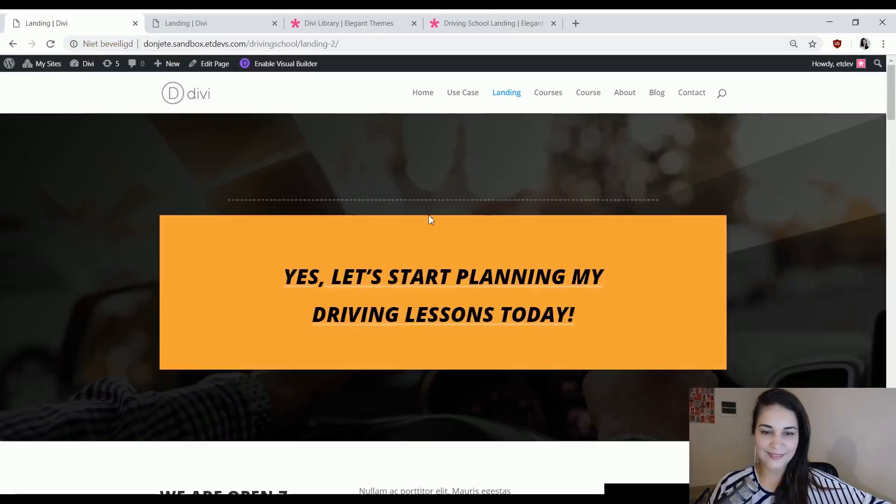
click(286, 69)
Examine the "How can we help?" section below the hero on the Use Case page.
click(189, 23)
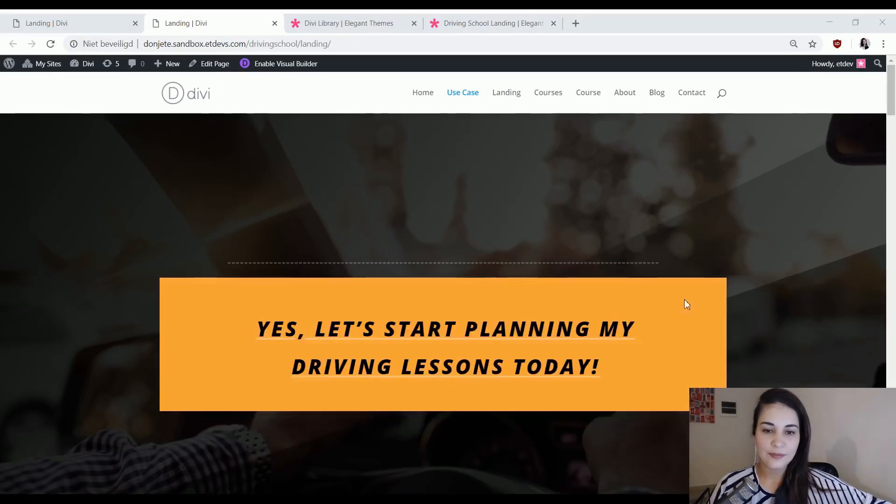
scroll(605, 256, down, 6)
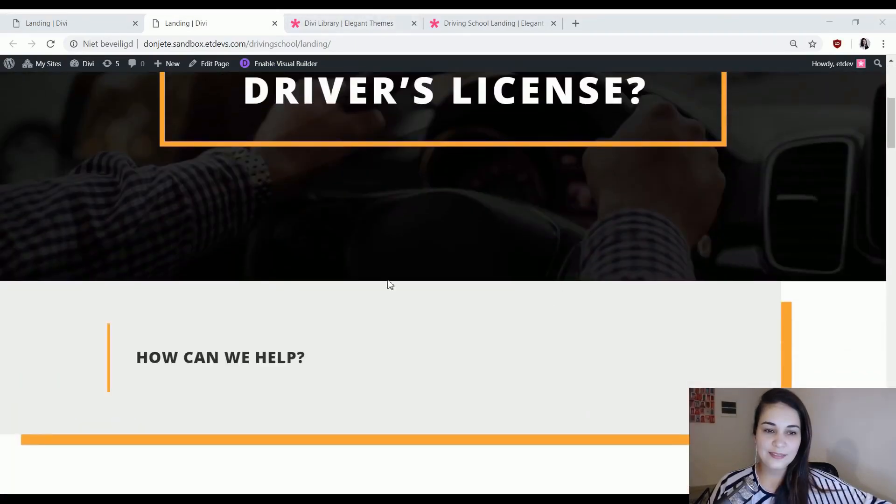
mouse_move(239, 367)
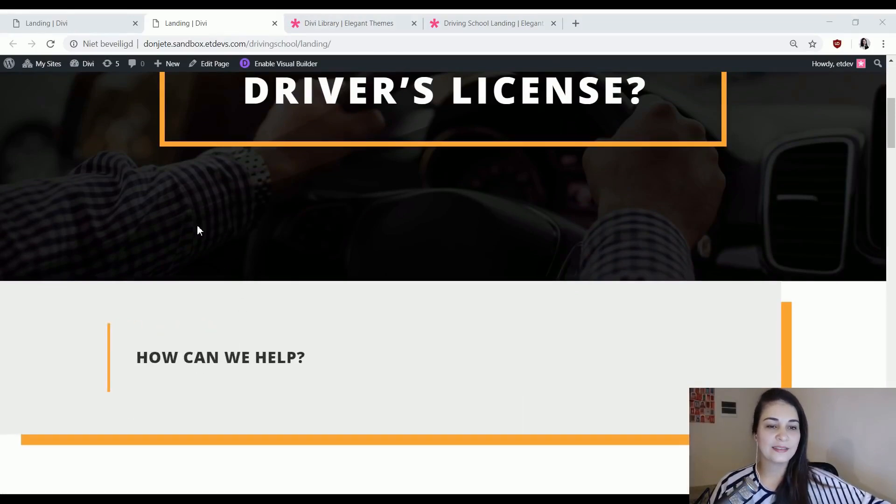
mouse_move(206, 339)
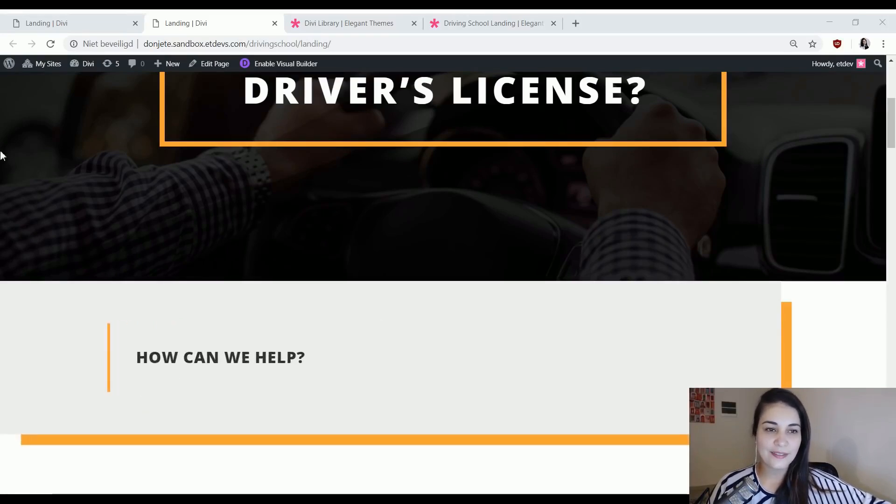
Return to the landing page being edited and add a new regular section directly below the hero.
click(138, 19)
scroll(794, 206, down, 4)
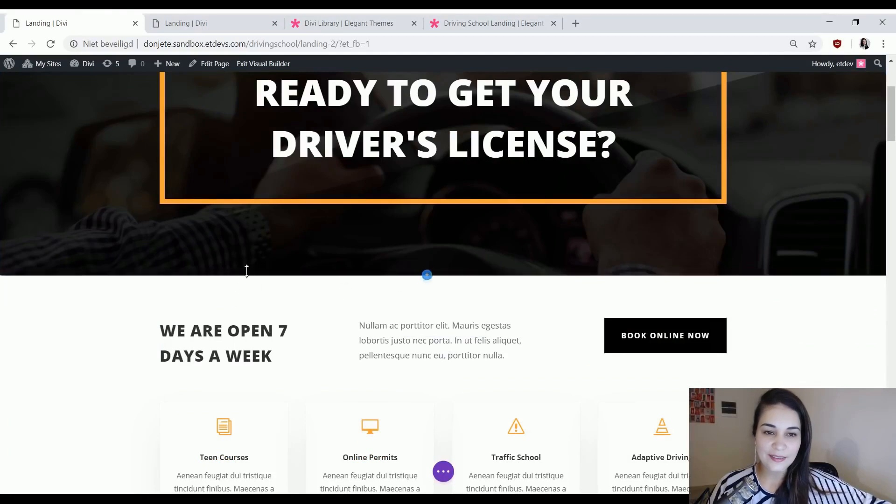
click(427, 277)
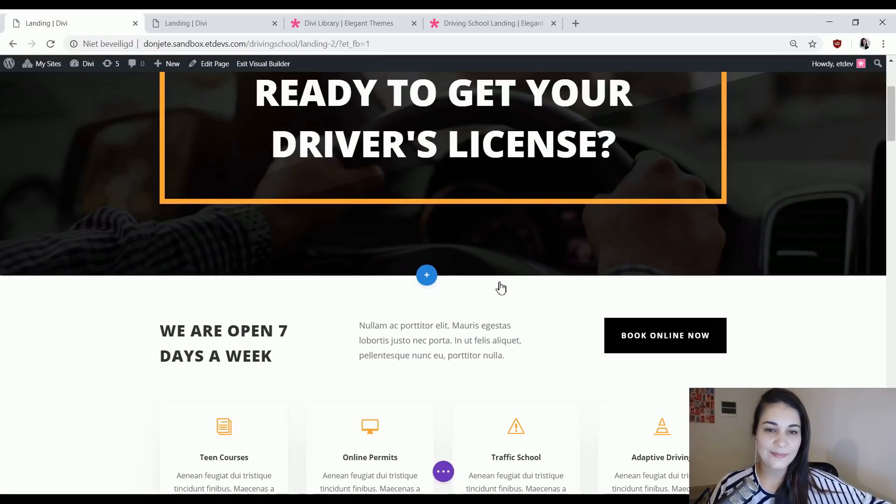
click(530, 123)
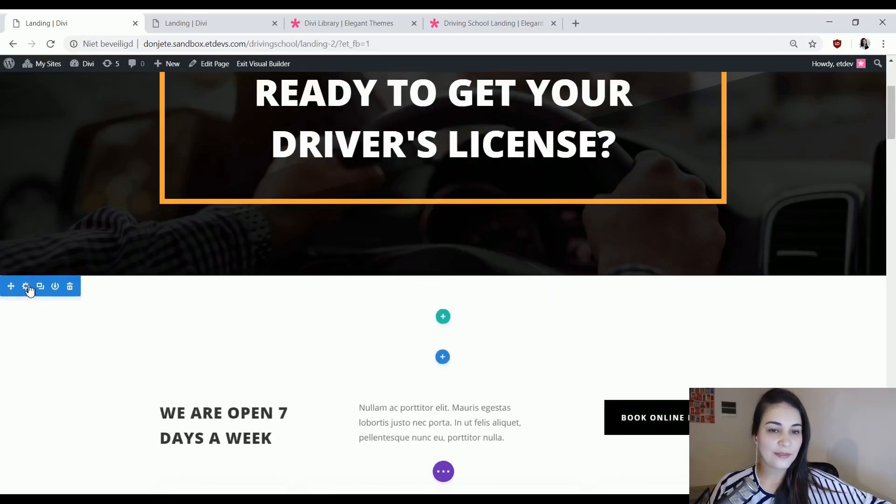
Set the new section's background color to #efefef.
click(26, 286)
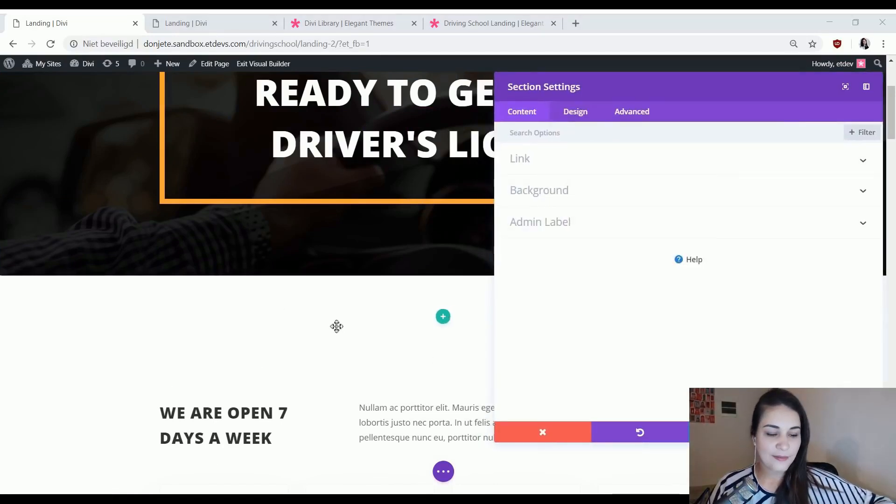
click(567, 206)
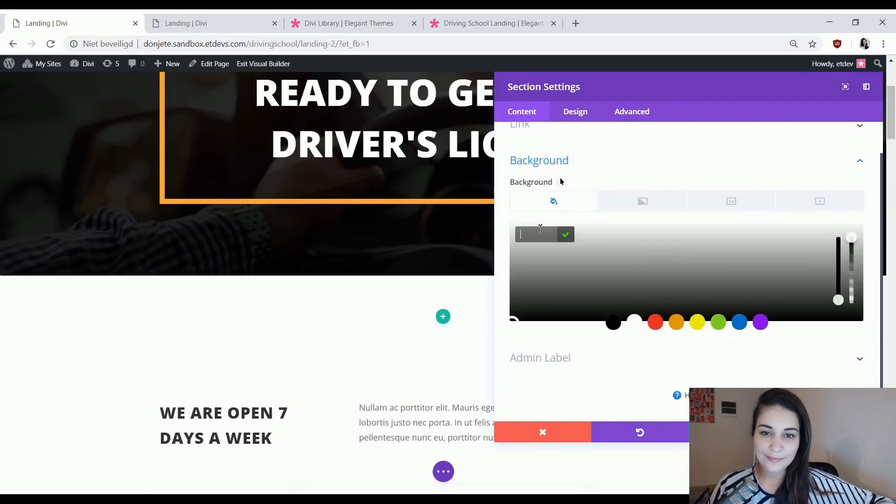
text(#efefef)
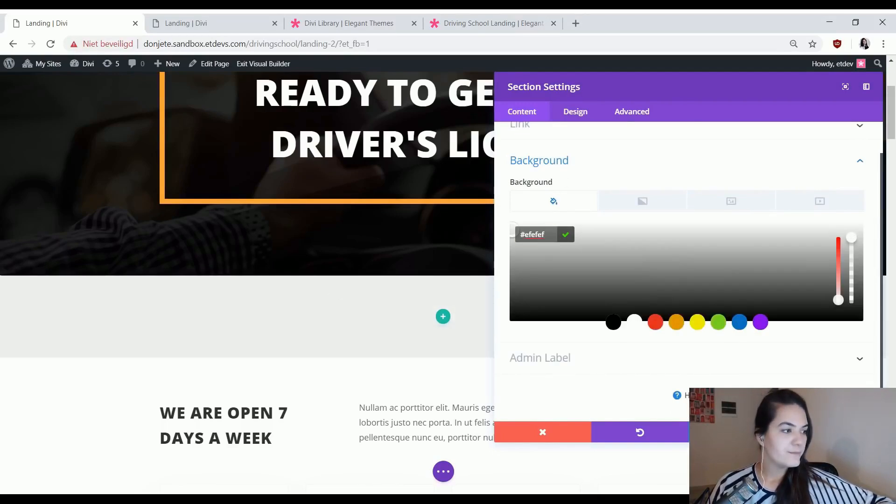
Give the new section a custom bottom margin of 100px and a right margin of 200px.
click(578, 111)
click(586, 253)
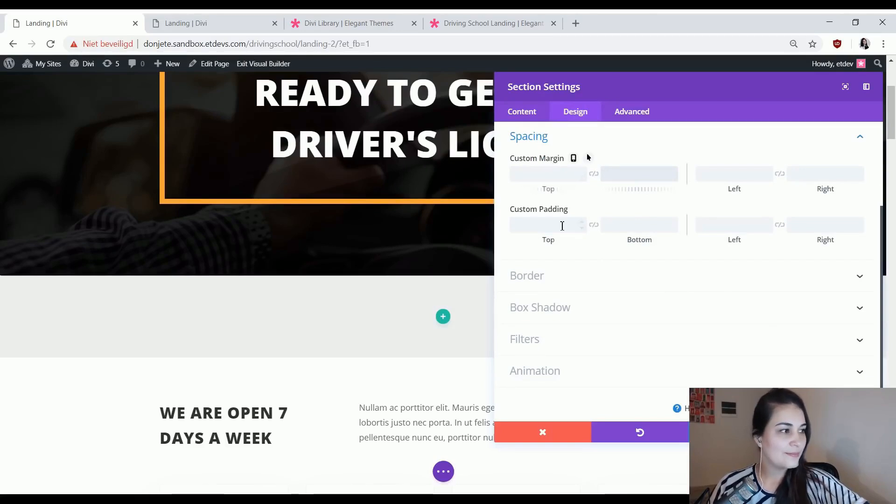
text(100px)
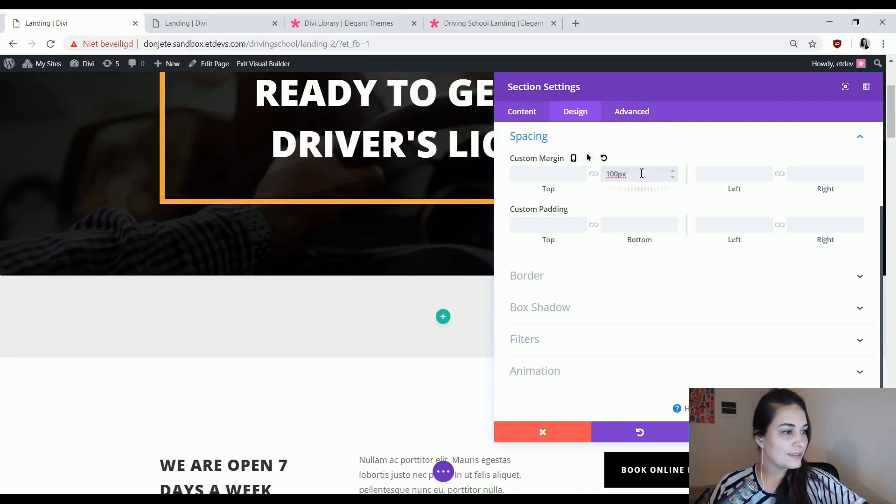
click(810, 173)
text(200)
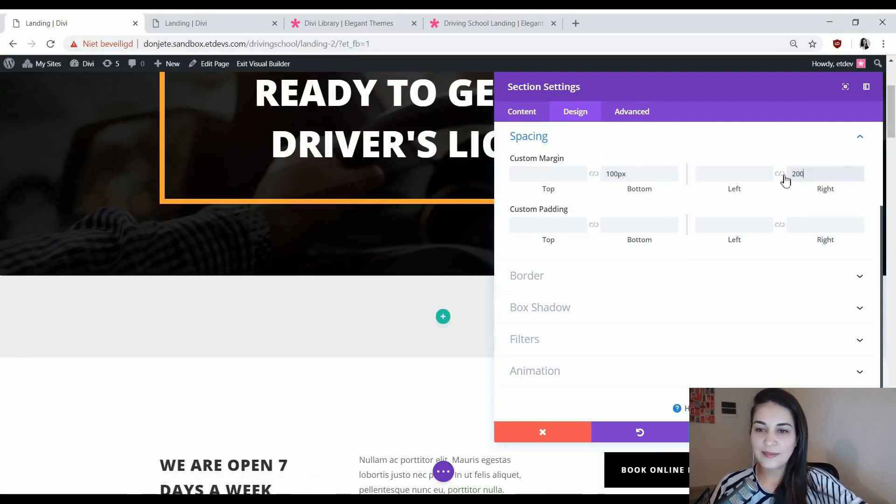
text(px)
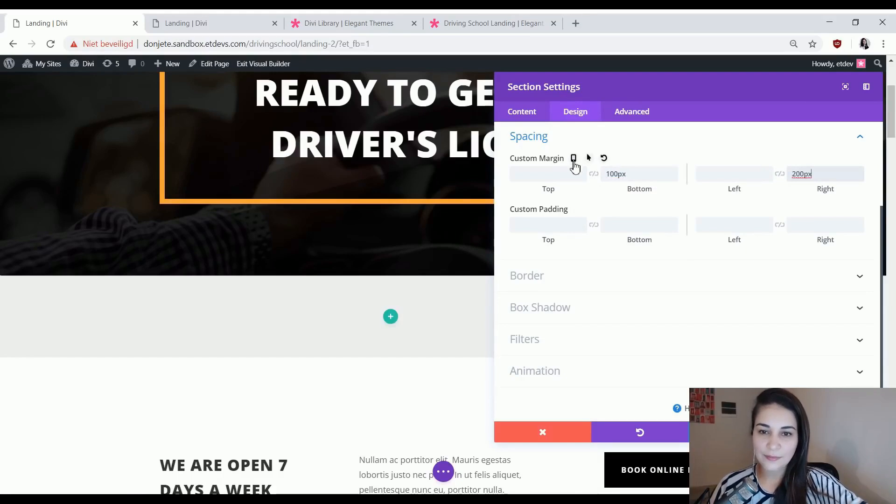
Make the section's margin responsive, with a right margin of 100px on tablet and 50px on phone.
click(574, 158)
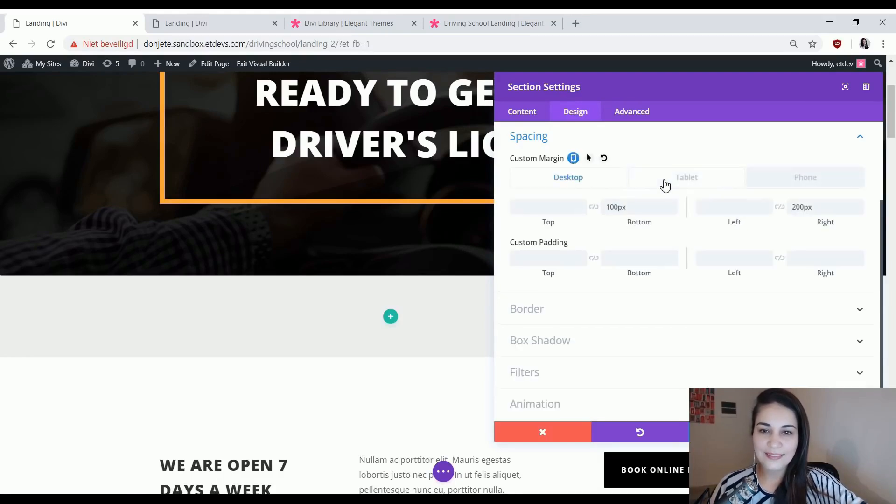
click(665, 186)
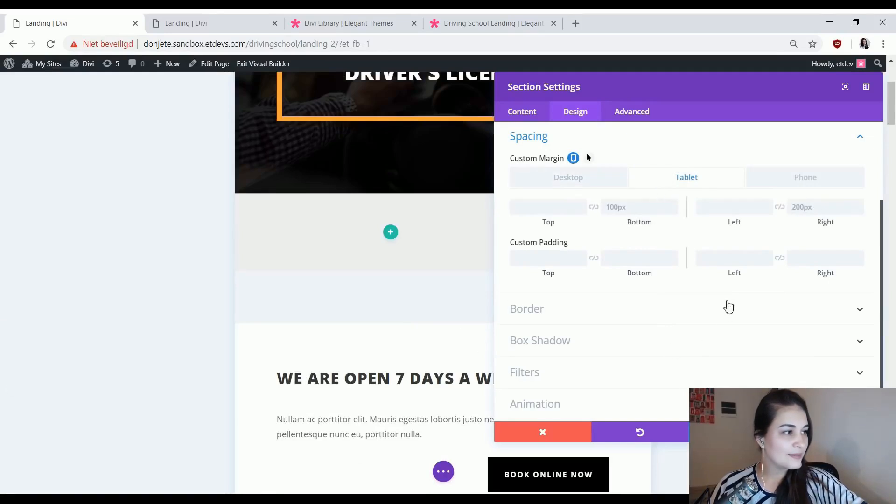
click(814, 208)
text(100px)
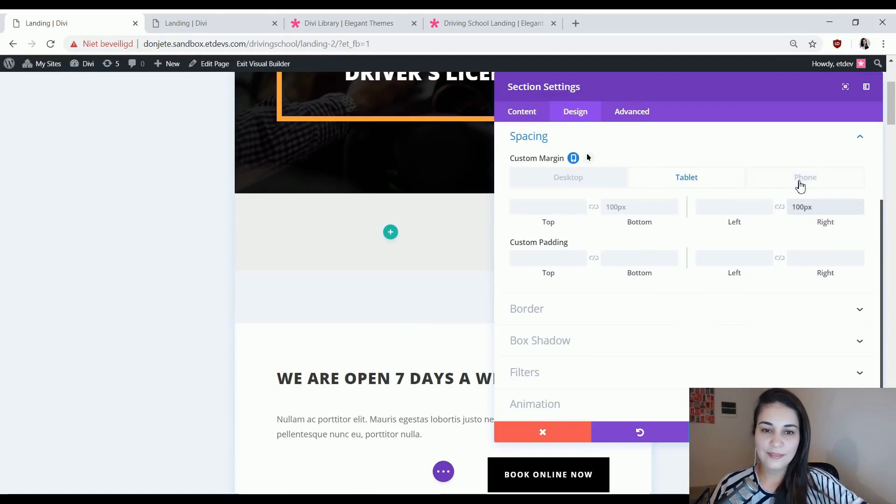
click(801, 185)
click(798, 205)
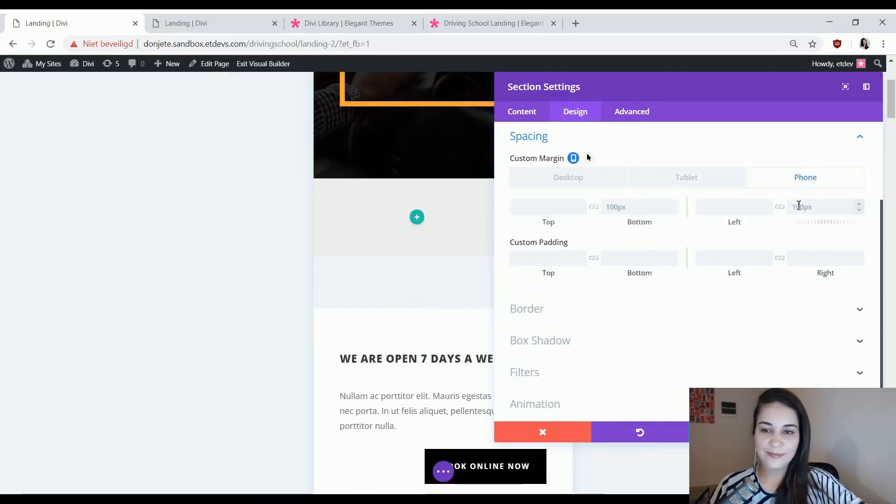
text(50px)
drag(724, 101, 741, 116)
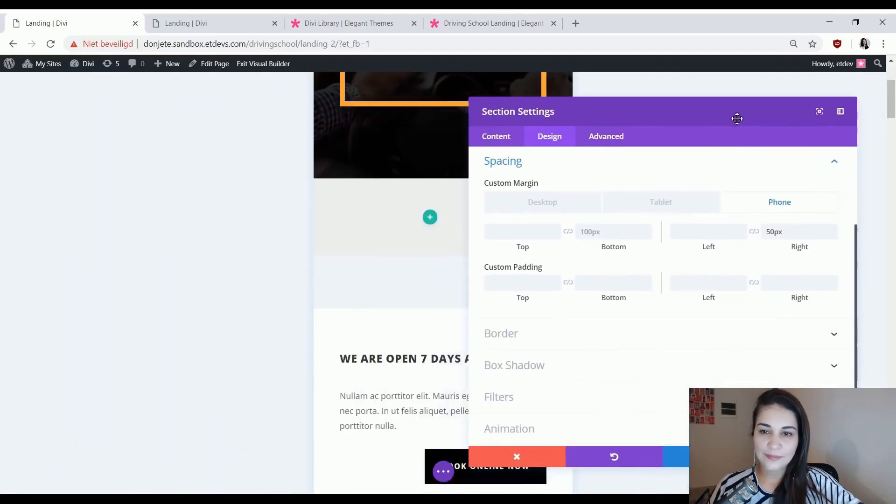
Return to the desktop spacing and set linked top and bottom padding of 54px for the section.
click(566, 202)
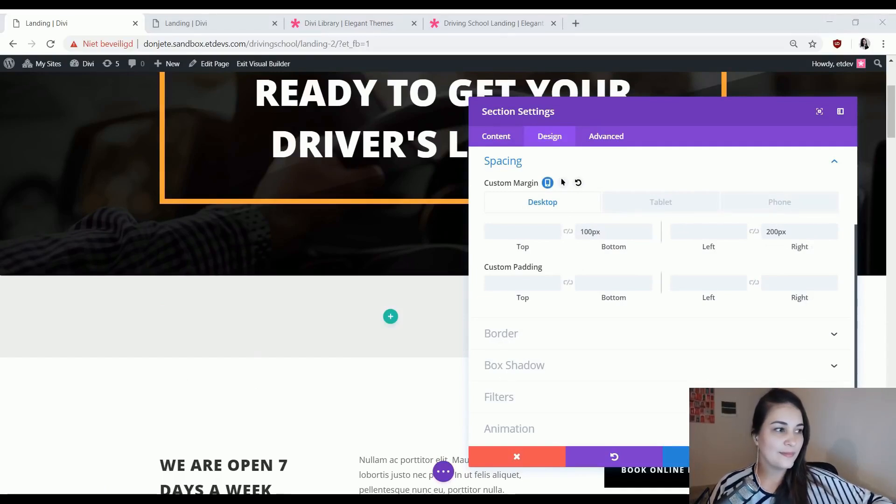
drag(516, 290, 573, 291)
click(569, 284)
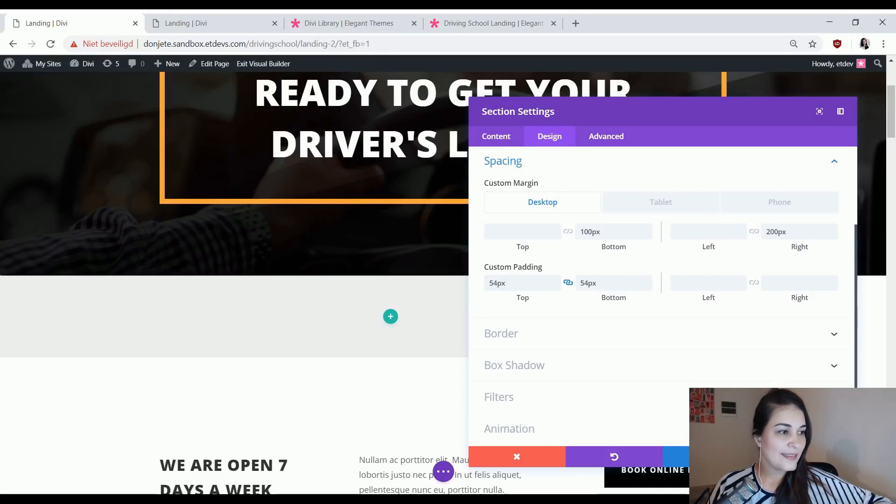
Apply the solid lower-right box shadow to the section with horizontal and vertical positions of 30px.
click(545, 367)
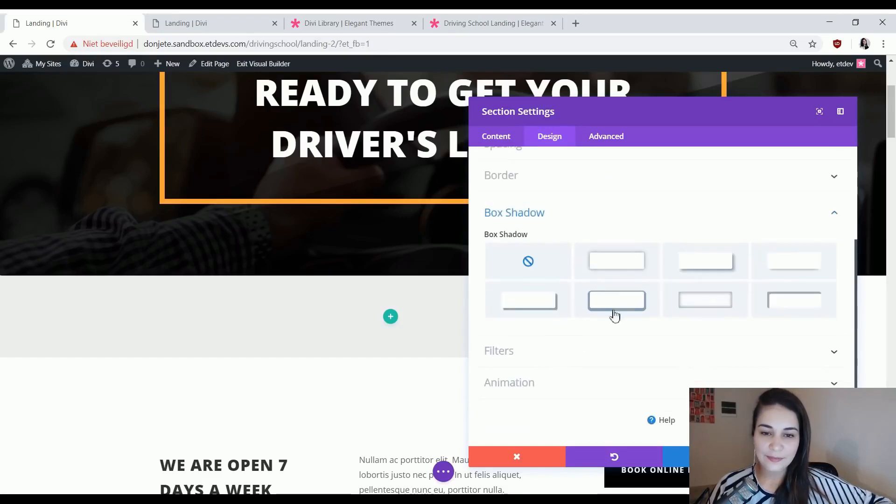
click(531, 312)
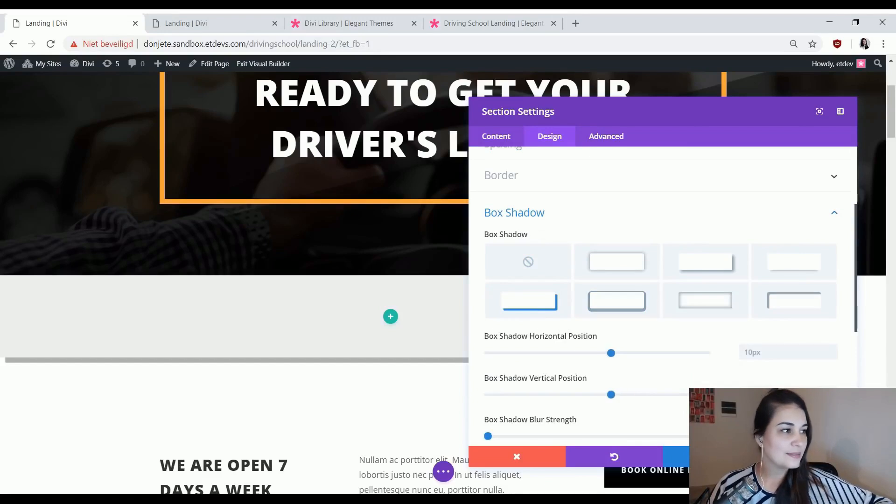
double_click(764, 351)
text(30px)
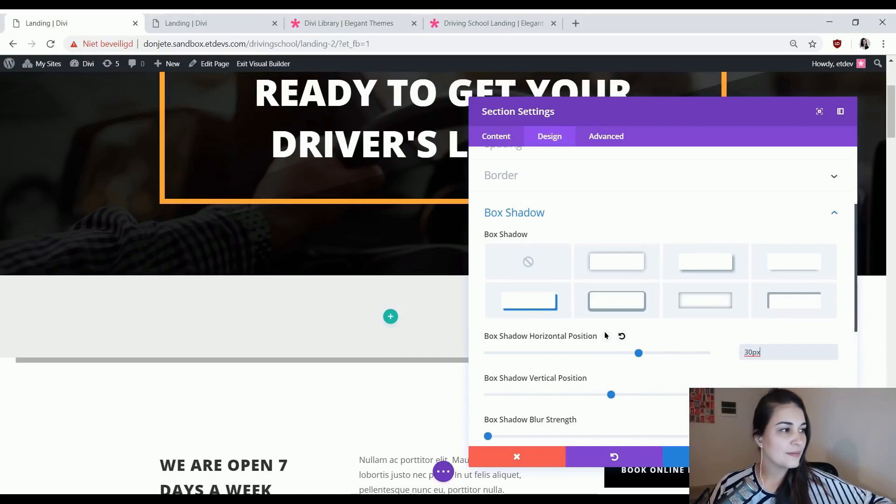
click(775, 388)
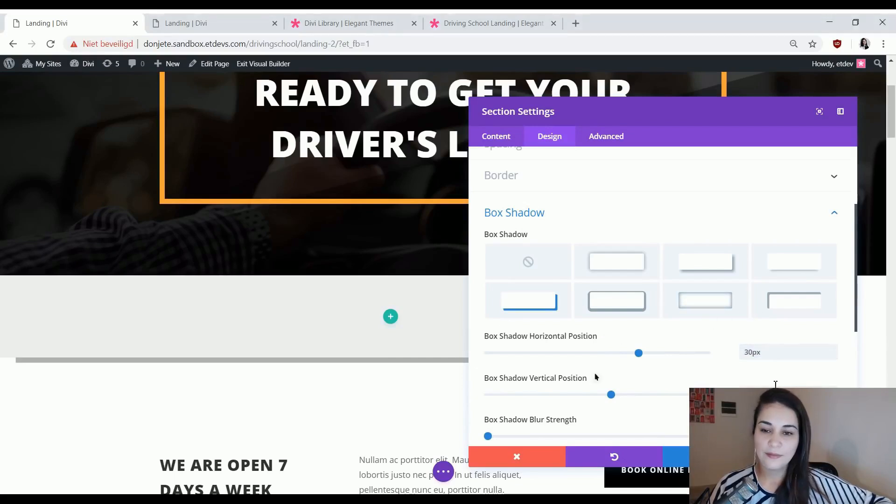
scroll(775, 384, down, 3)
text(30px)
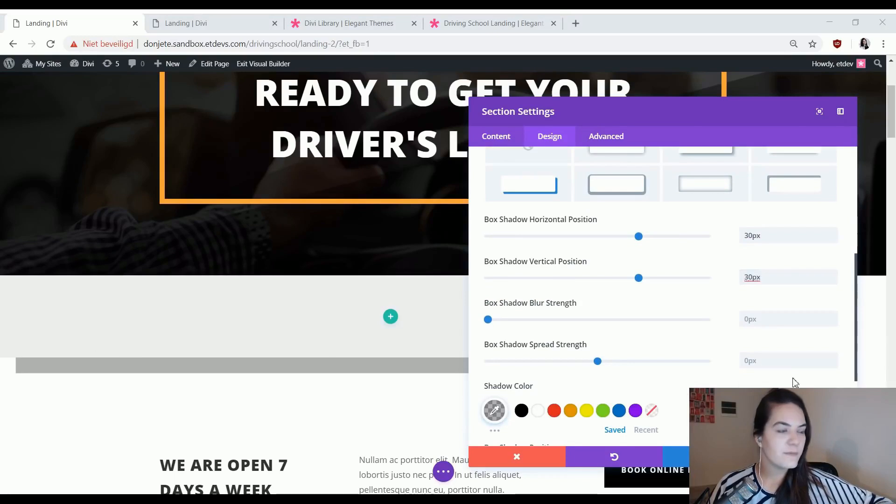
Set the box shadow's spread strength to -10px and its color to the copied orange, and save the section settings.
click(790, 366)
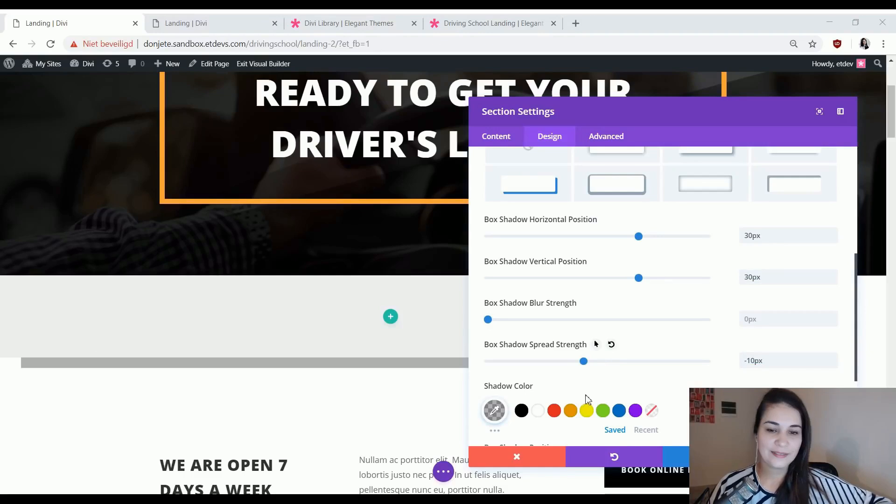
click(494, 411)
key(ctrl+v)
key(Return)
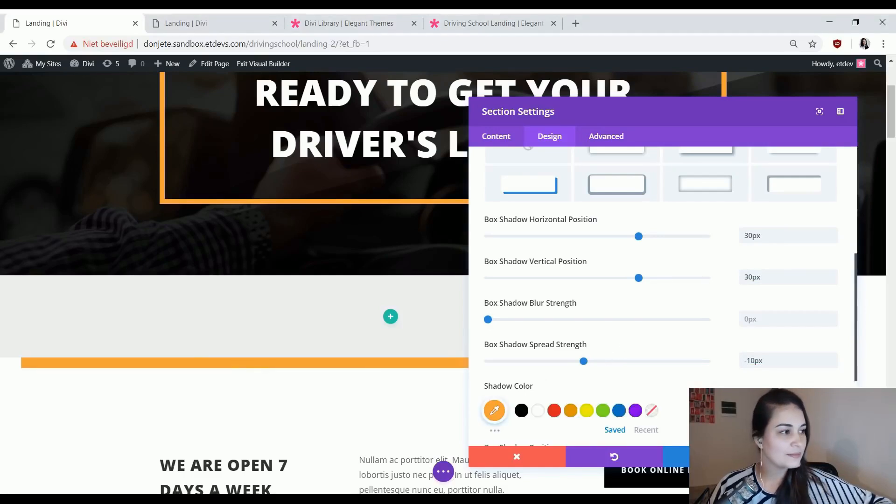
click(808, 456)
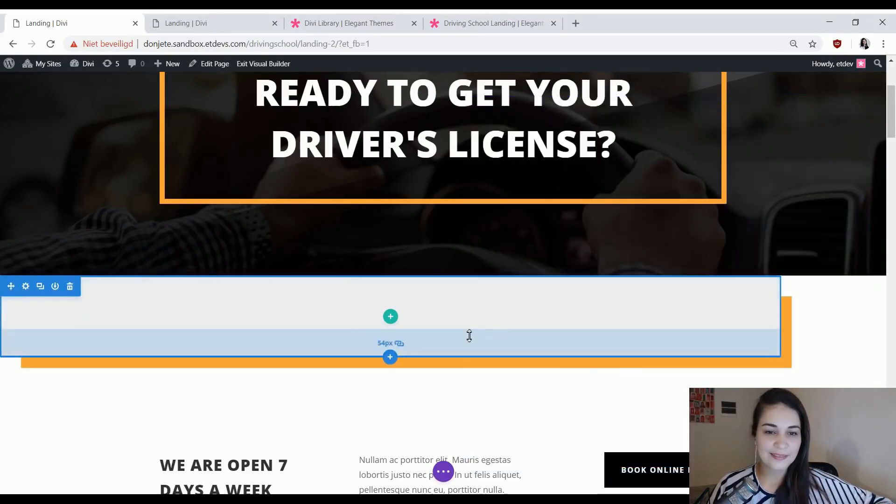
Insert a one-column row into the new section without adding a module to it.
click(389, 317)
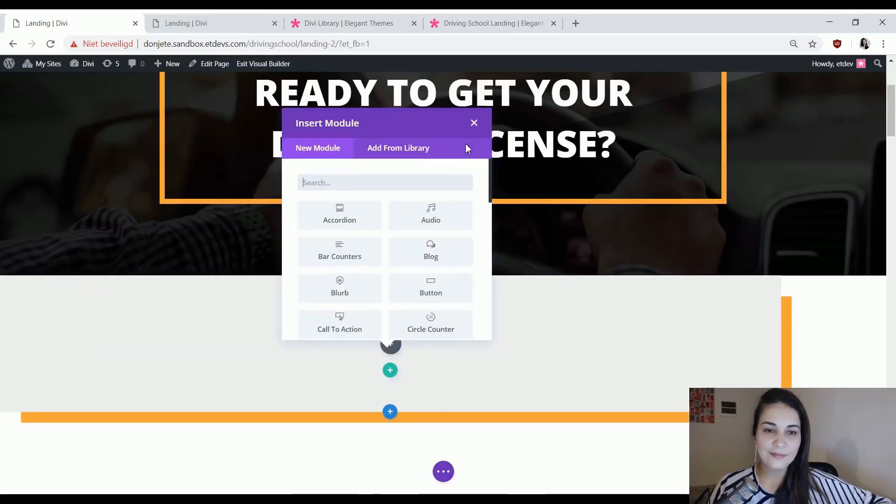
click(473, 123)
scroll(462, 352, up, 3)
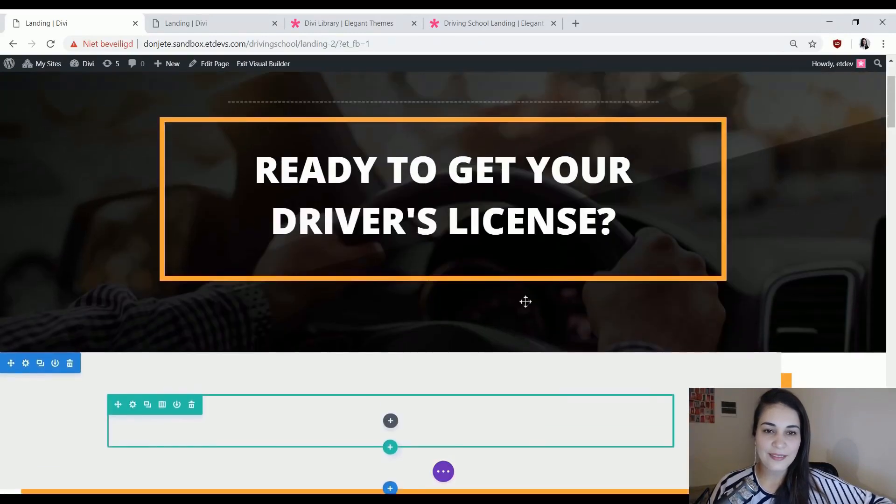
click(428, 189)
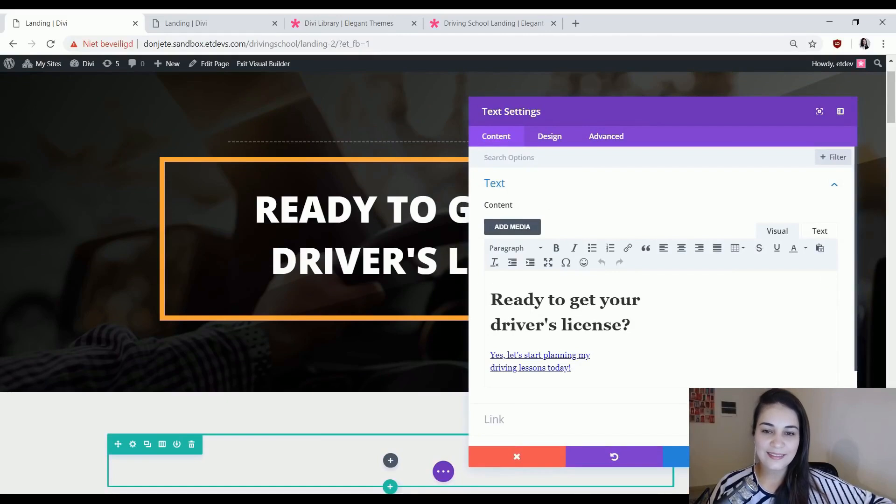
key(Escape)
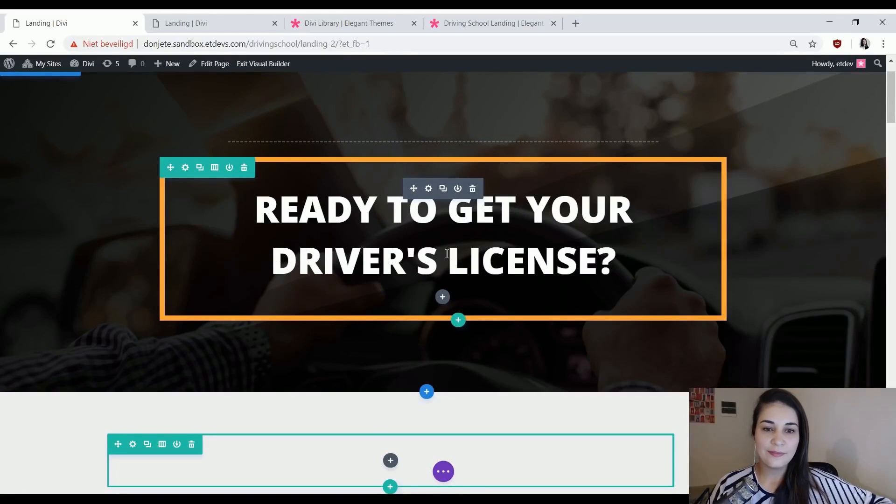
Insert a Text module into the empty row of the gray section.
scroll(432, 256, down, 3)
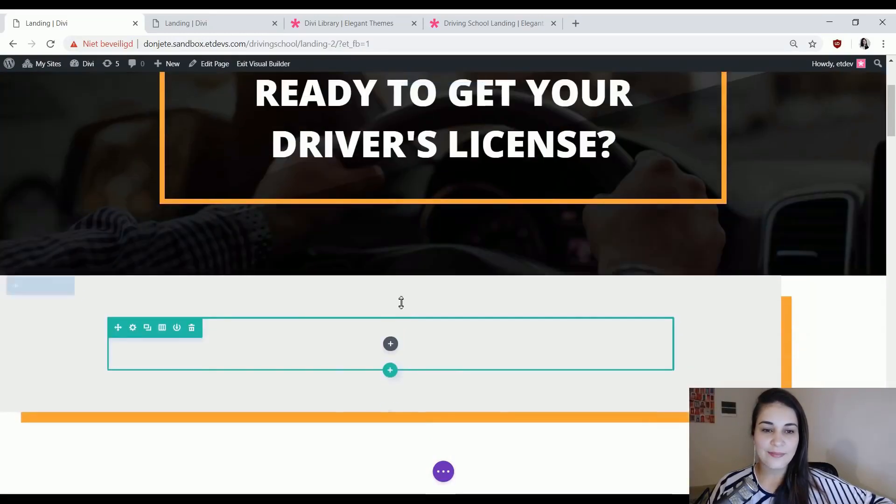
click(391, 346)
text(text)
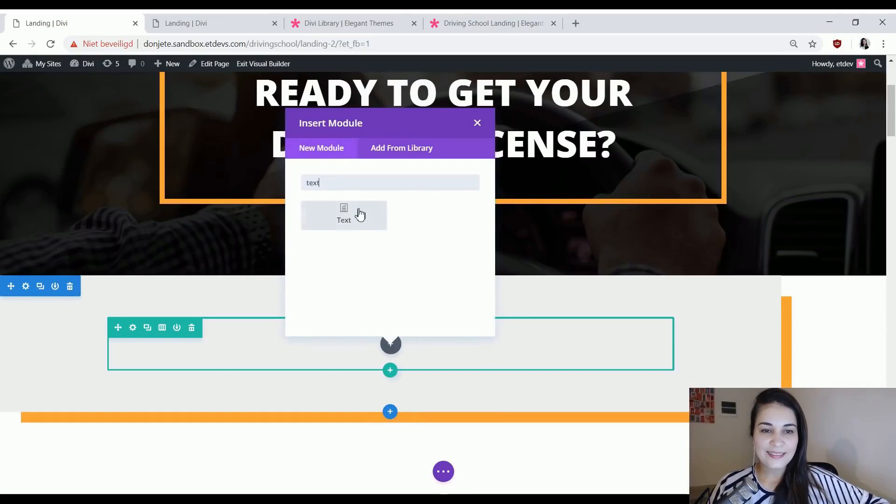
click(359, 211)
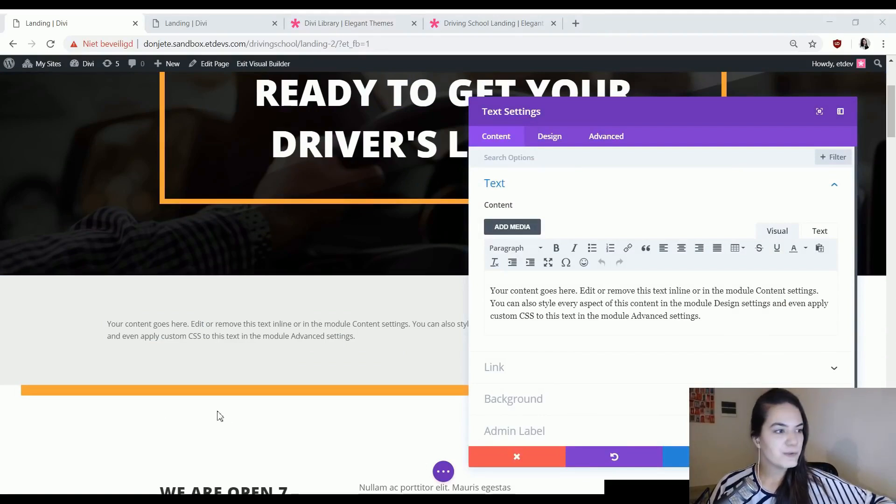
Replace the placeholder text with the copied "How can we help?" heading and three numbered links, without a trailing blank line.
click(654, 322)
key(ctrl+a)
text(How can we help? 1. I'm looking for the different courses you offer 2. I want to browse the FAQ 3. I want to register right away)
click(510, 294)
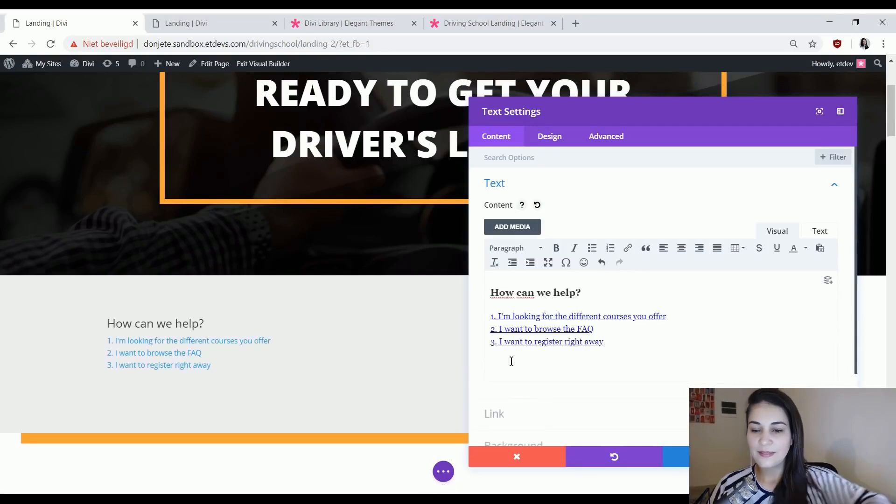
triple_click(521, 346)
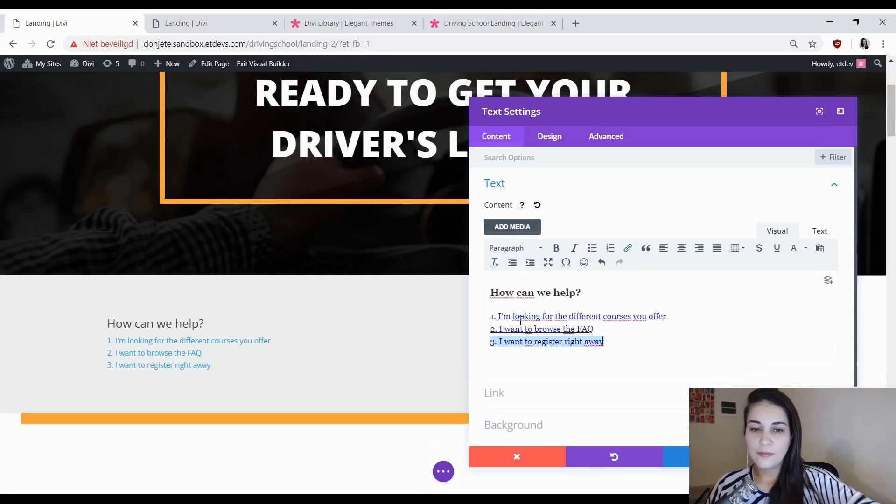
Examine the heading and each of the three numbered link lines in the text content.
click(528, 289)
triple_click(518, 316)
triple_click(523, 329)
triple_click(523, 341)
triple_click(535, 316)
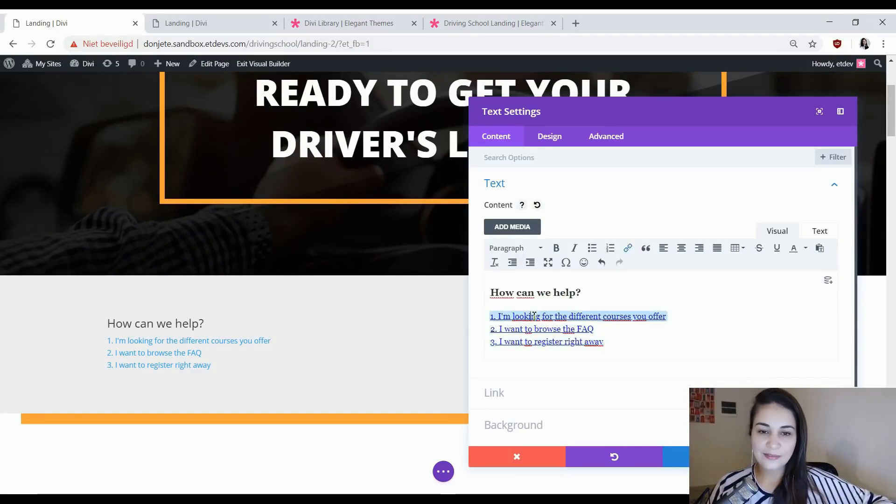
triple_click(535, 328)
triple_click(536, 341)
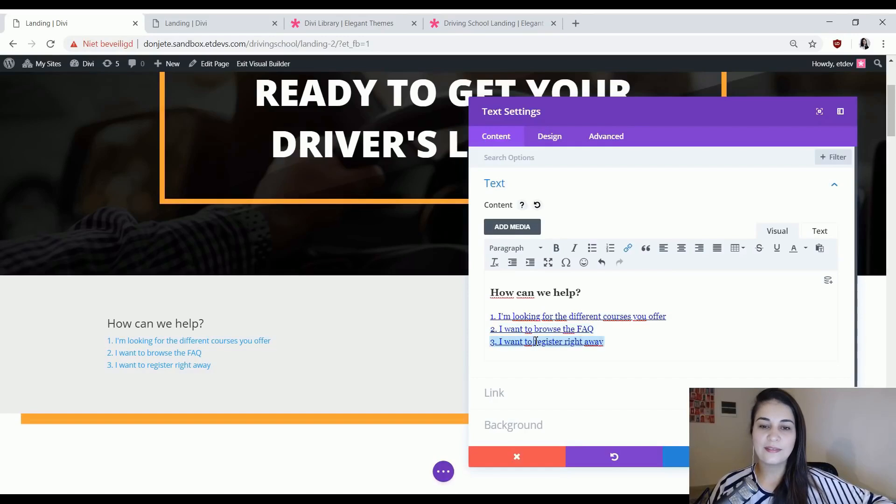
triple_click(542, 317)
triple_click(537, 329)
triple_click(535, 342)
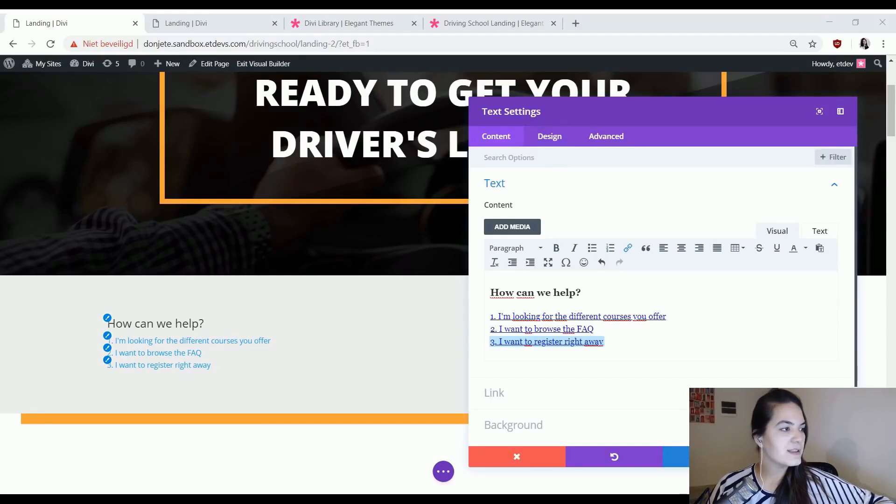
Underline the text module's links and set both the link underline color and the link text color to black.
click(553, 136)
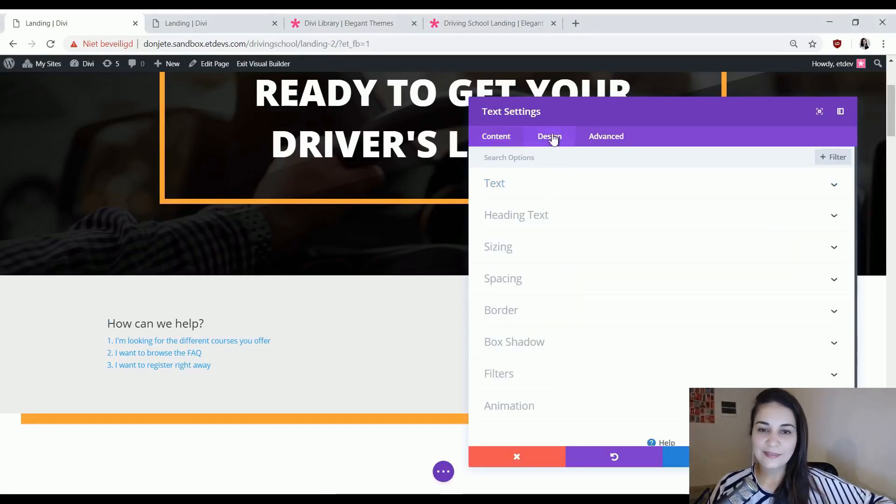
click(559, 191)
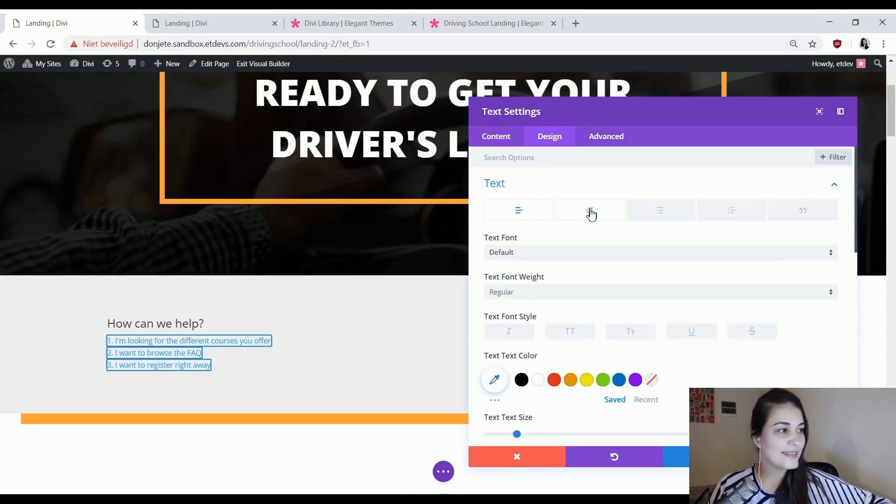
click(591, 212)
click(705, 334)
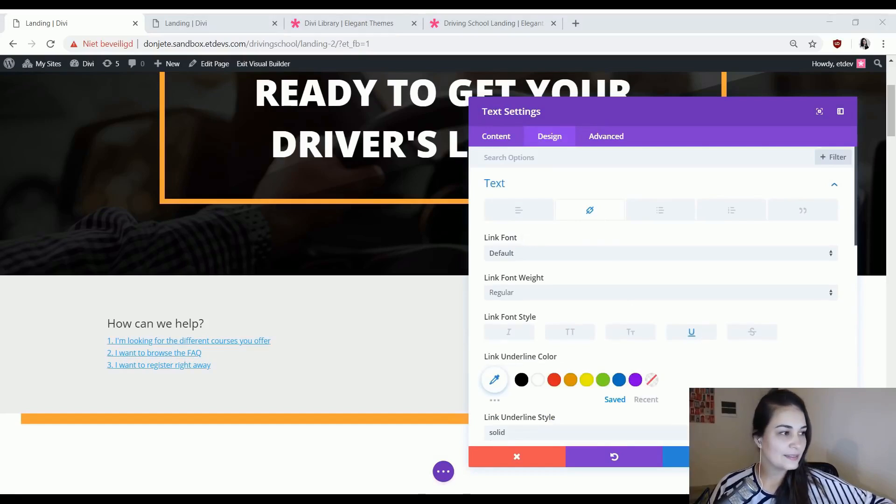
click(495, 380)
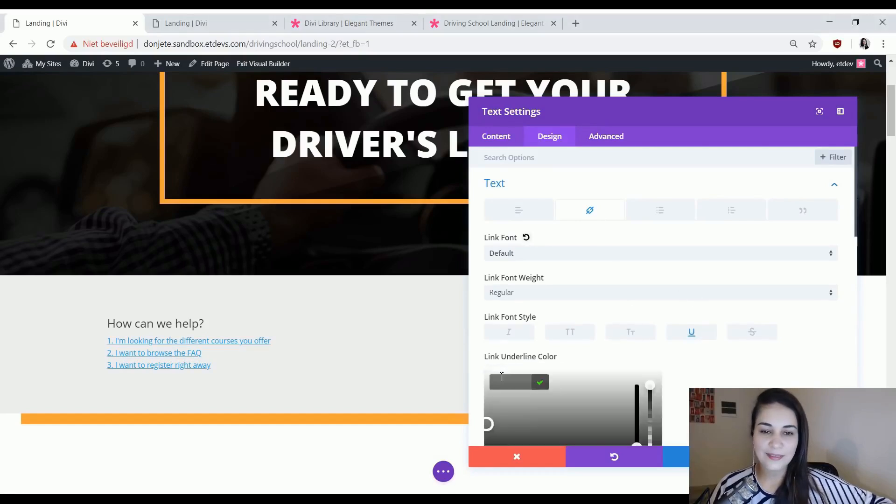
text(#000000)
click(731, 387)
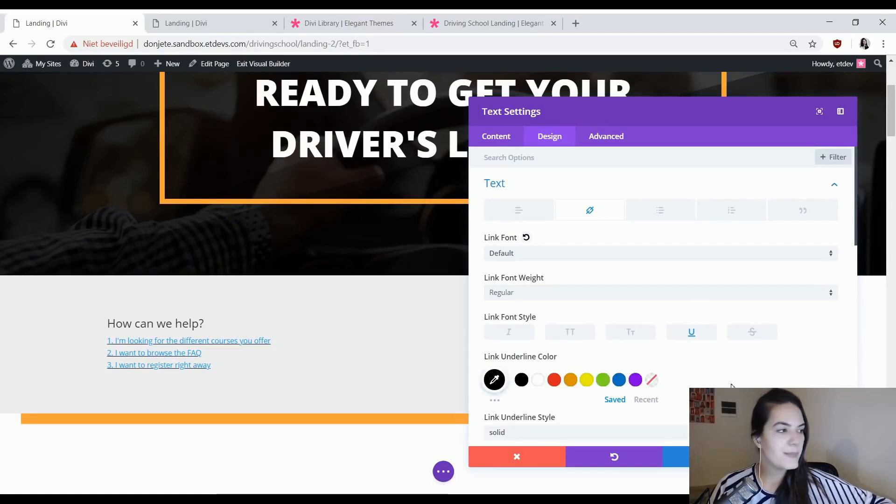
scroll(729, 383, down, 3)
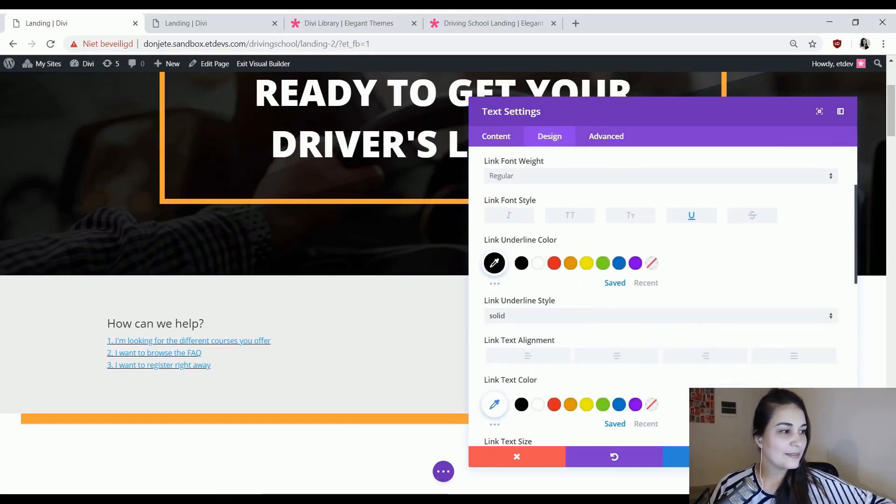
click(521, 404)
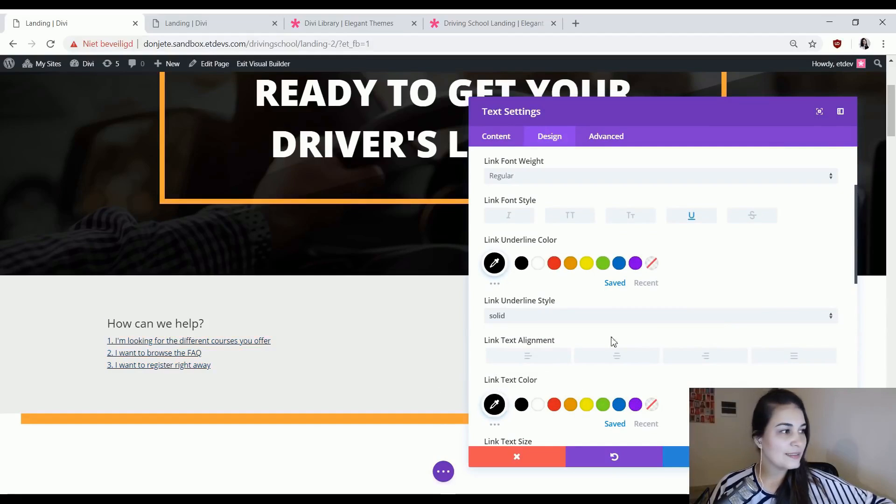
Set responsive link text sizes of 0px on desktop, 20px on tablet and 13px on phone.
scroll(723, 348, down, 3)
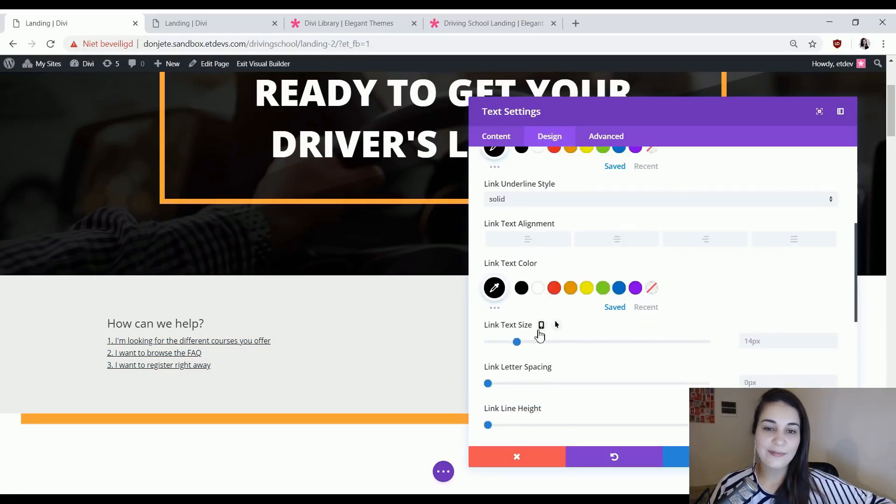
click(540, 332)
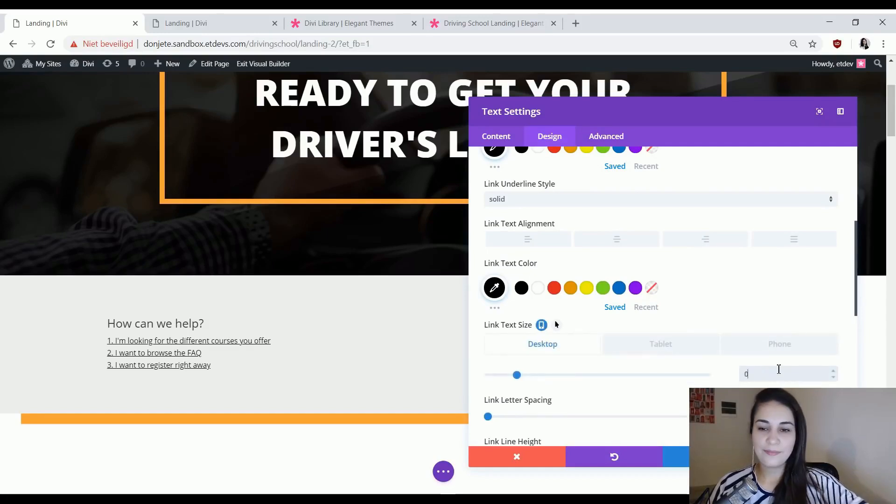
text(0px)
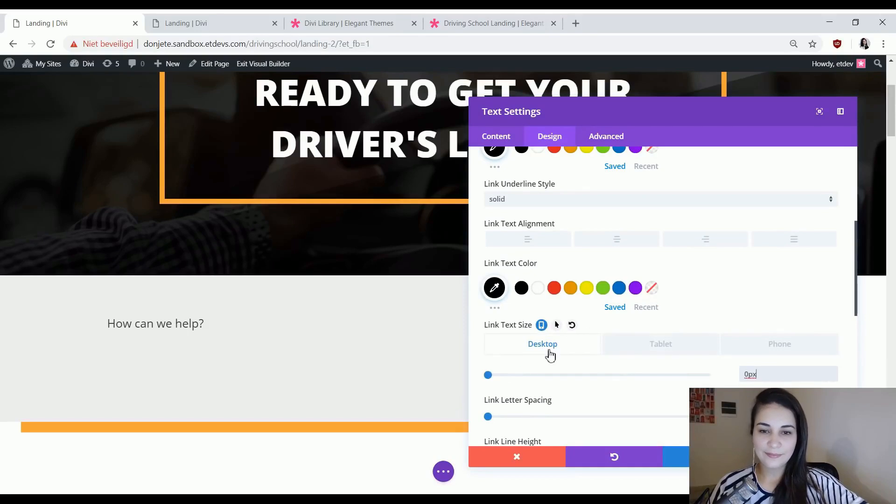
click(662, 354)
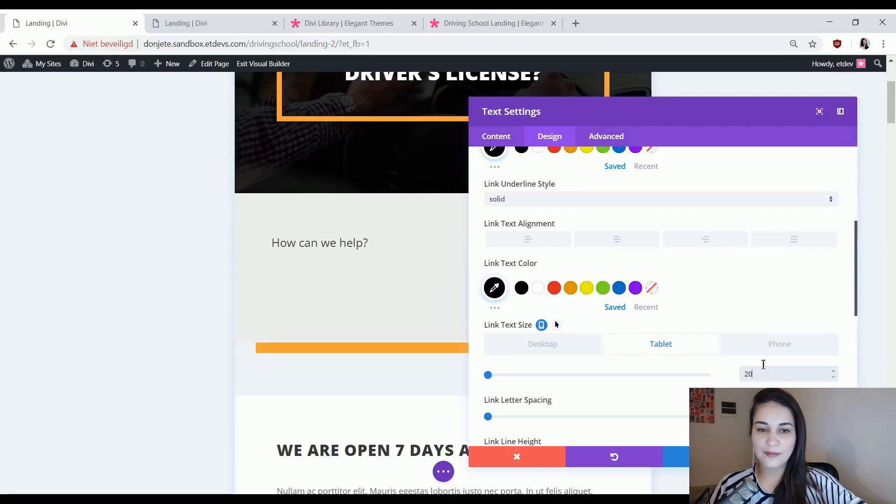
click(753, 346)
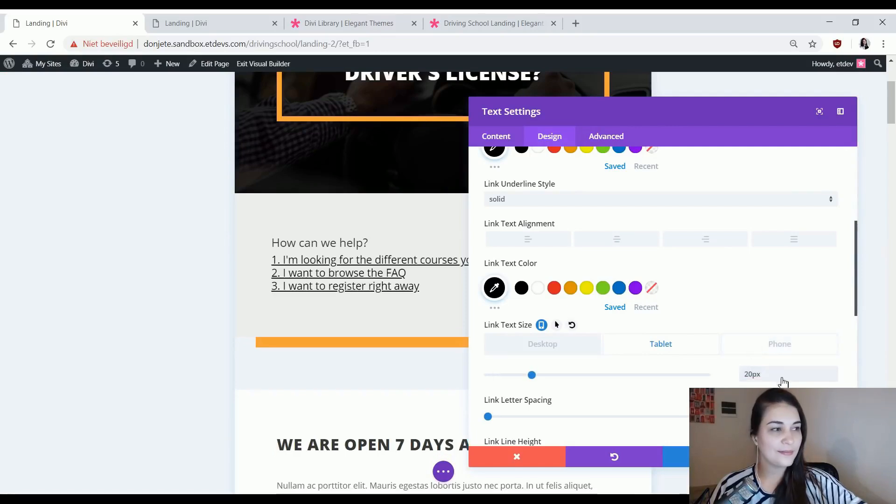
click(779, 375)
text(13)
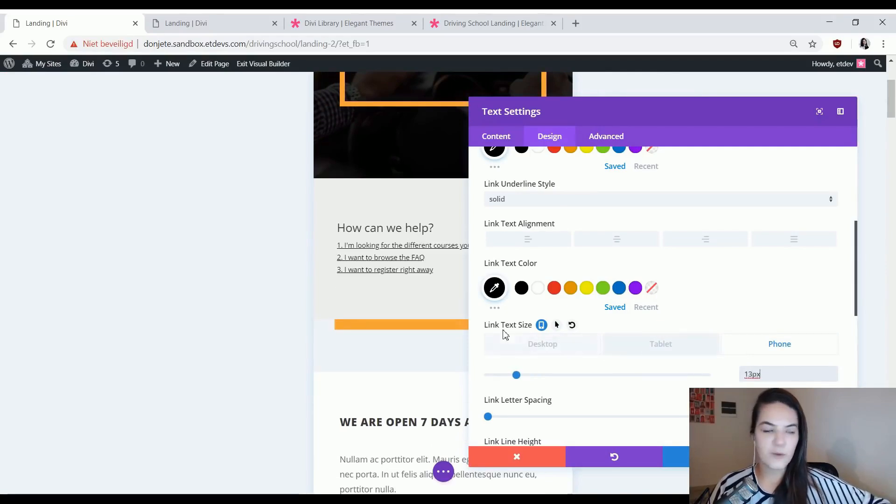
Set responsive link line heights of 0em on desktop and 1.8em on tablet, and check the phone value.
scroll(579, 402, down, 1)
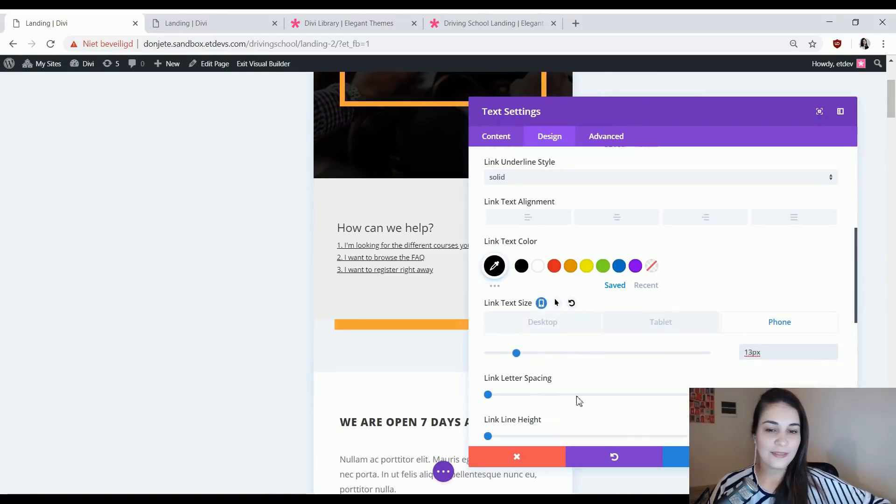
scroll(579, 402, down, 4)
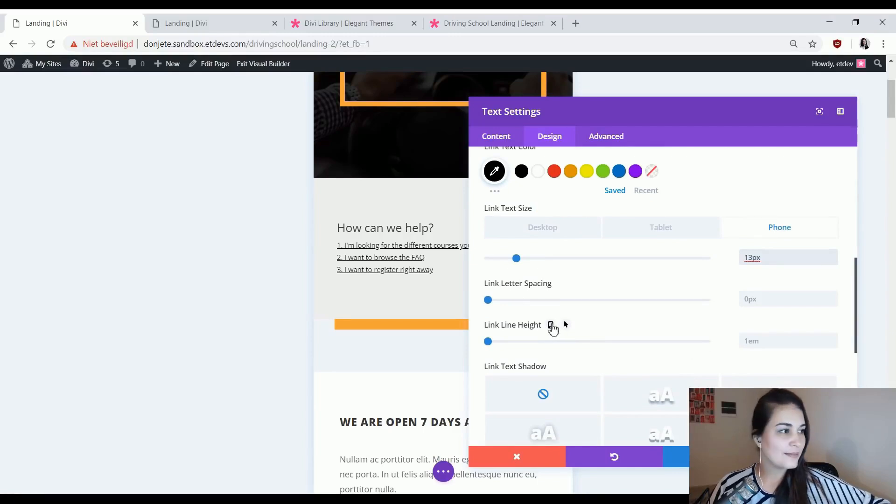
click(551, 326)
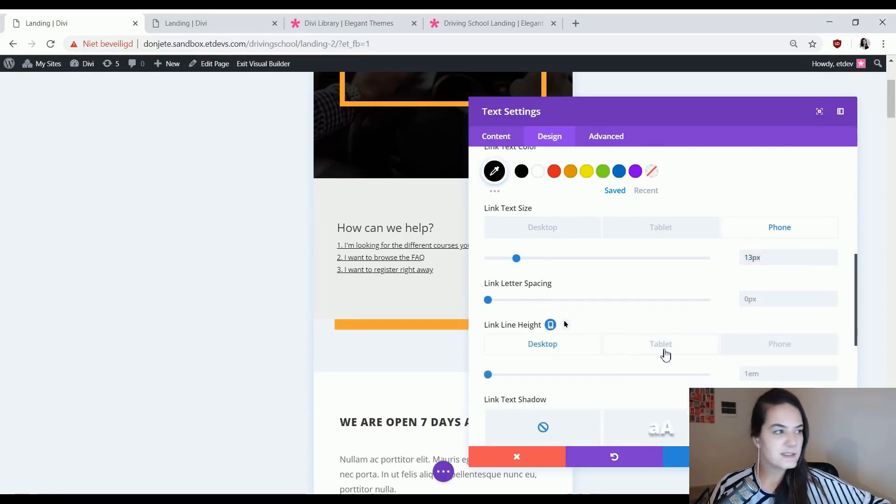
text(0em)
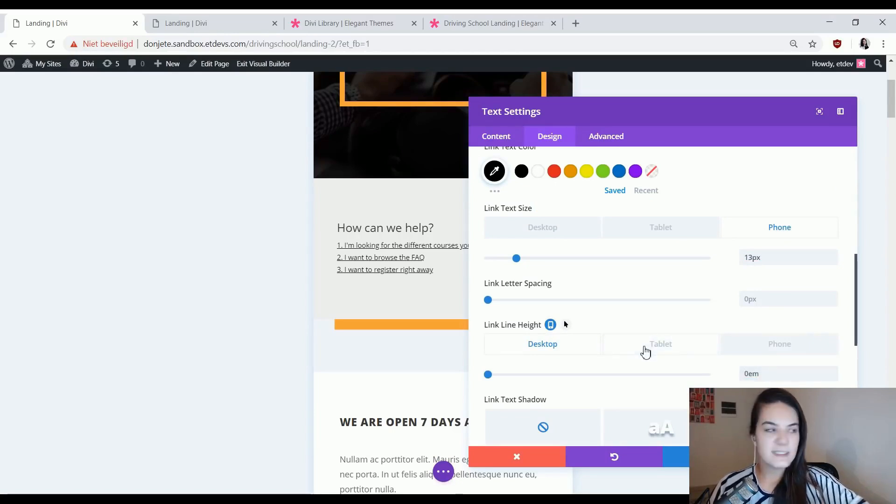
click(646, 353)
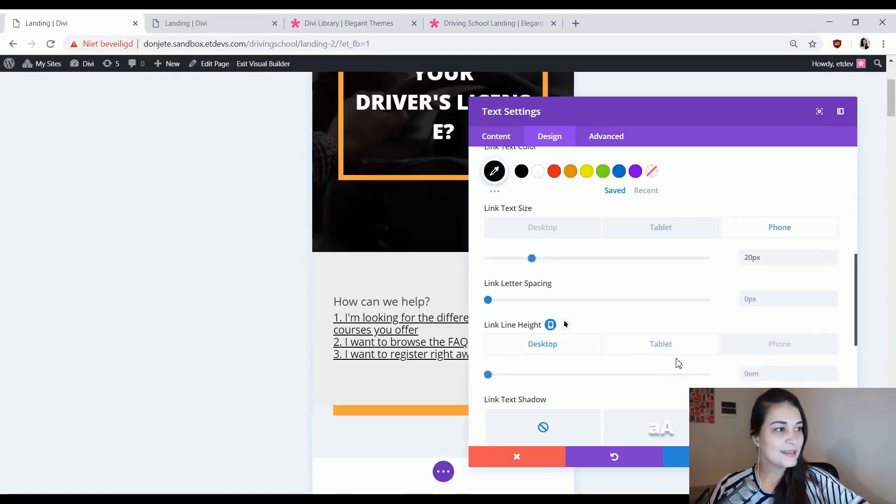
click(766, 374)
text(1)
text(.8em)
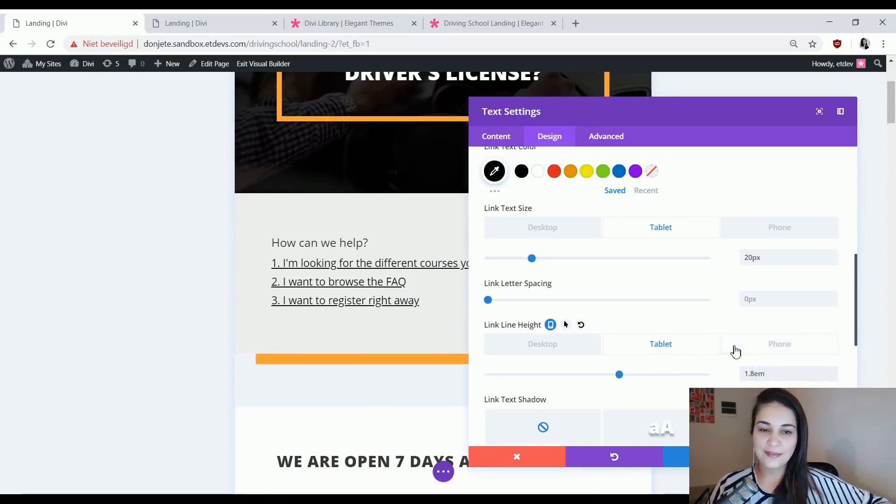
click(736, 351)
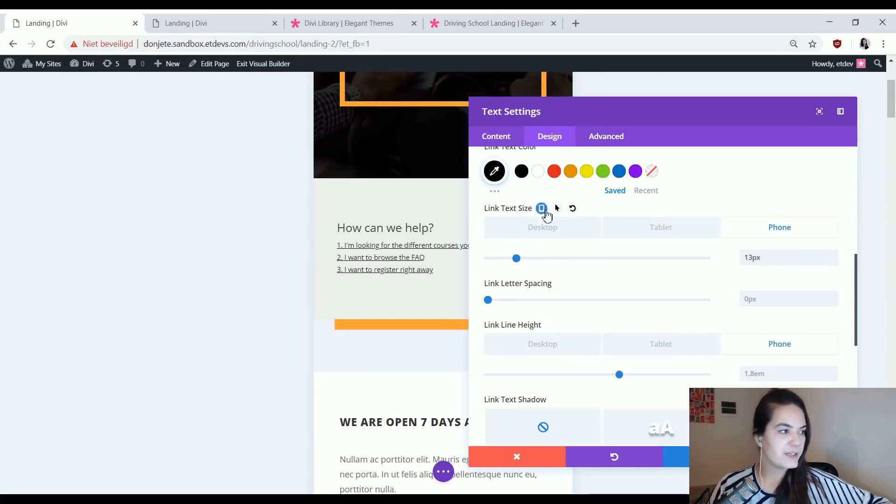
Enable hover values for the links, with a link text size of 30px and a link line height of 2.8em.
click(556, 208)
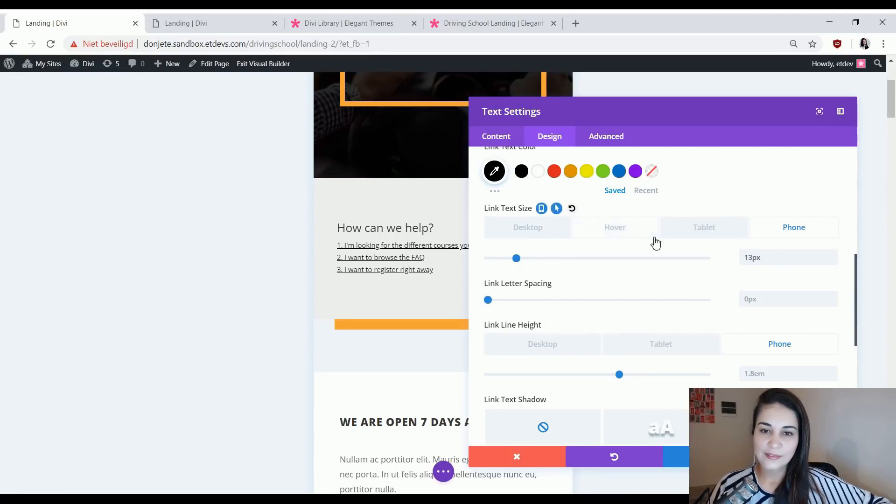
click(615, 228)
click(746, 256)
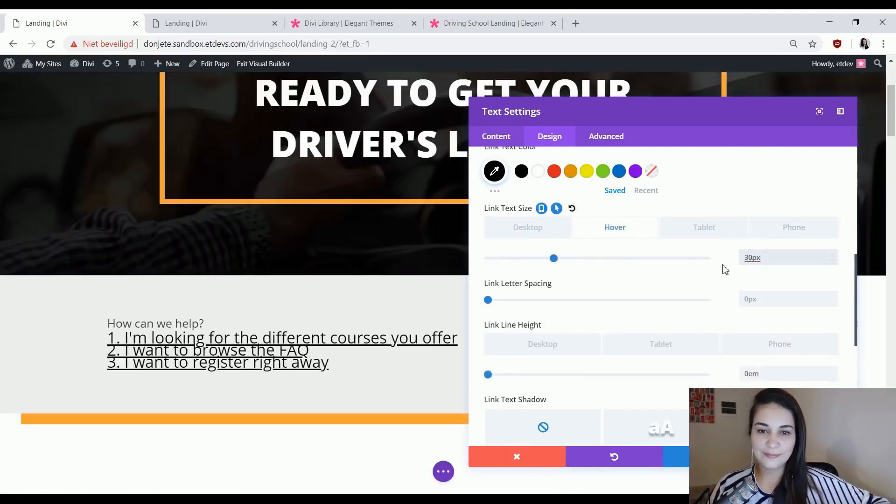
mouse_move(618, 340)
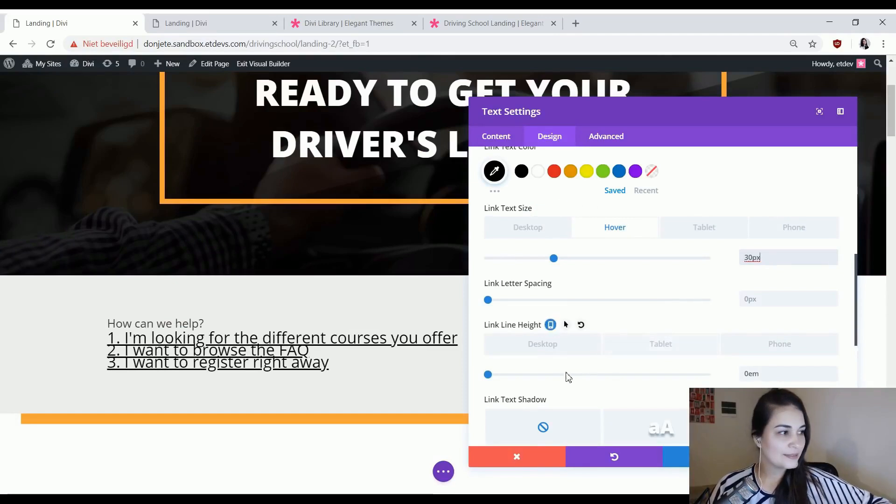
click(566, 324)
click(761, 372)
text(2.8em)
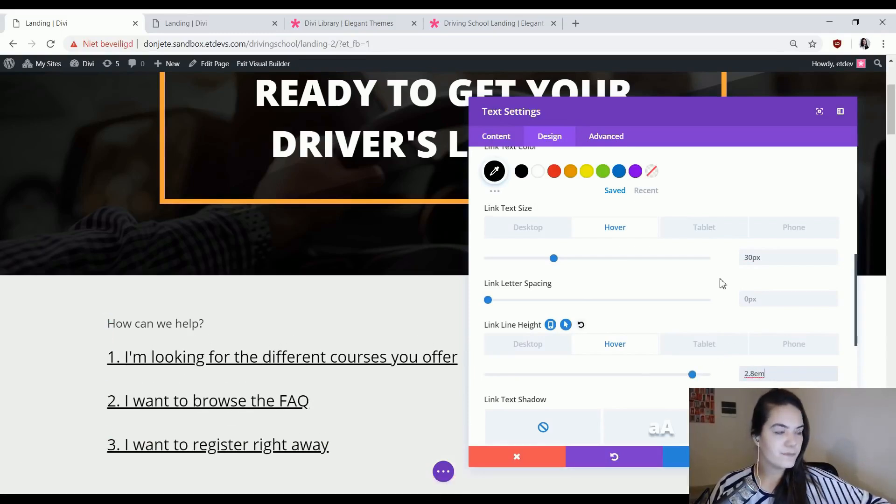
Style the text module's Heading 3 with an Ultra Bold font weight and all-uppercase letters.
scroll(722, 283, down, 5)
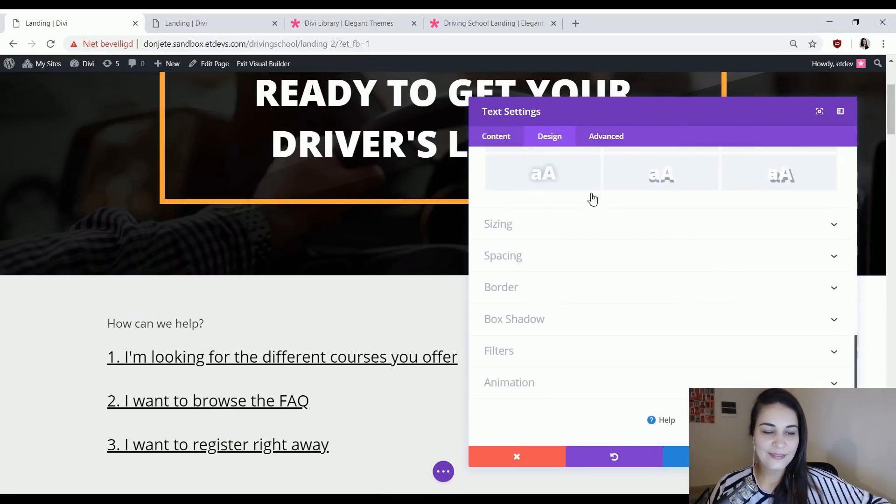
scroll(593, 199, up, 10)
click(631, 188)
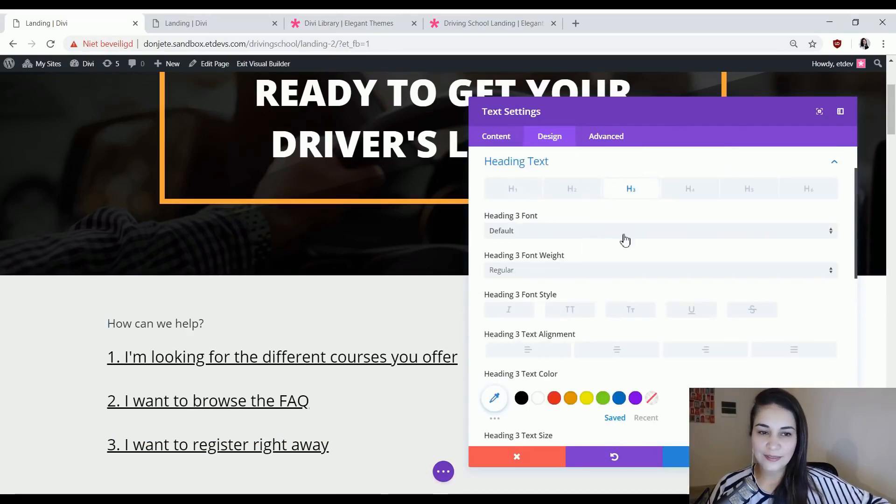
click(626, 274)
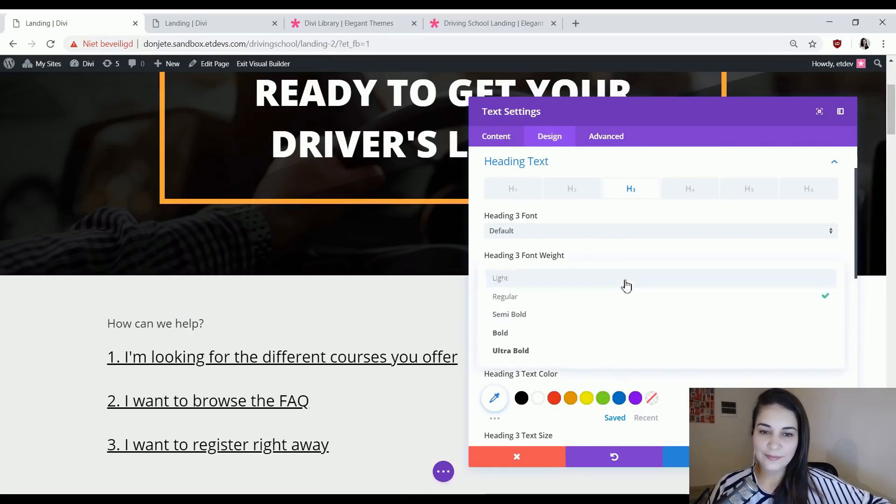
click(583, 351)
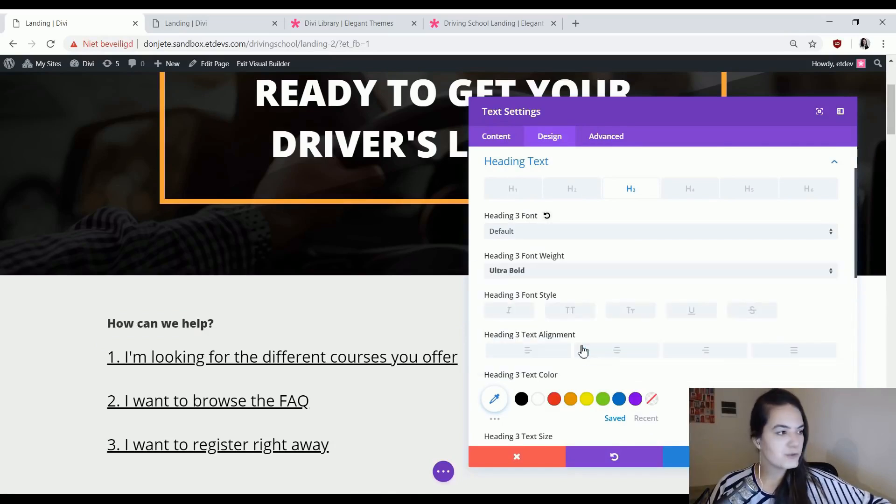
click(582, 316)
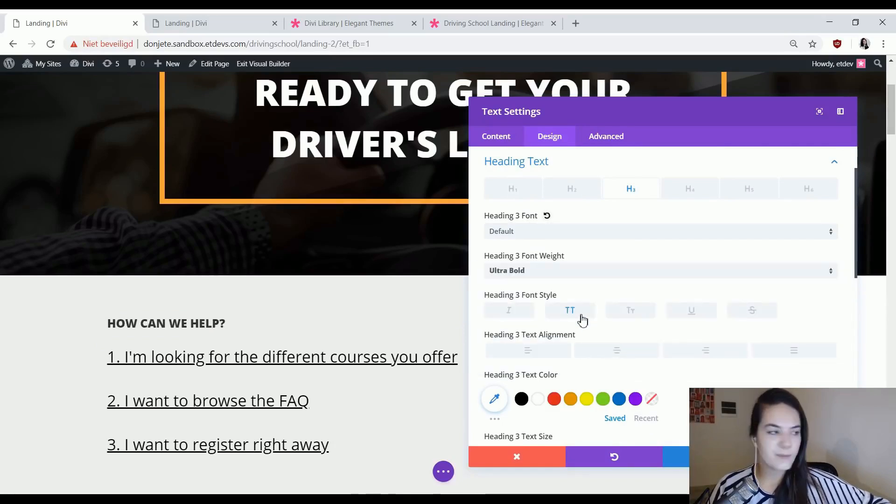
Set responsive Heading 3 text sizes of 30px on desktop and 20px on tablet, and check the phone value.
scroll(575, 321, down, 1)
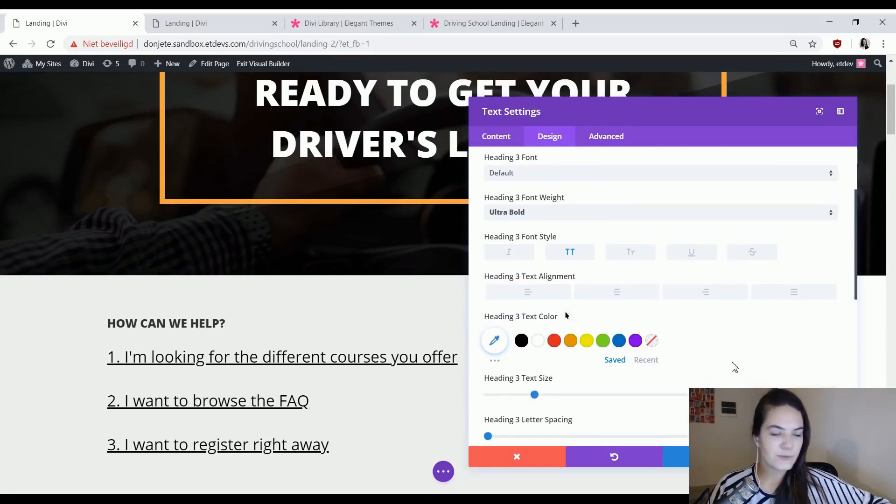
scroll(587, 357, down, 1)
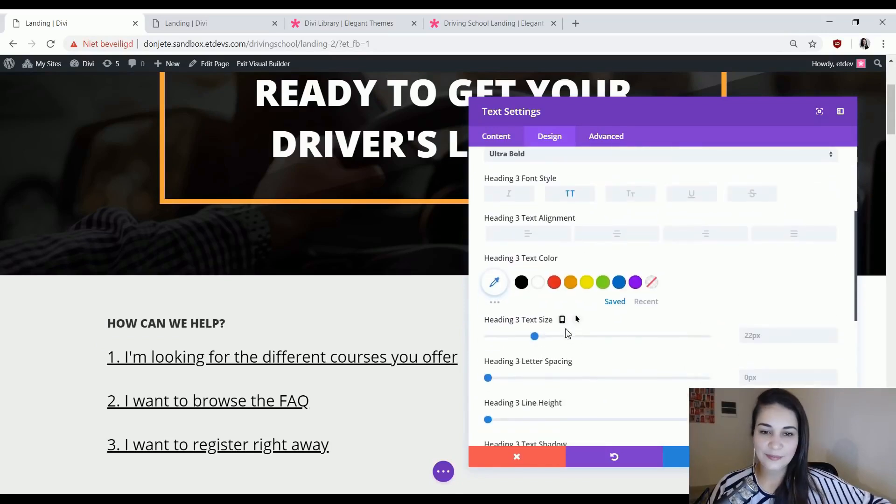
click(562, 321)
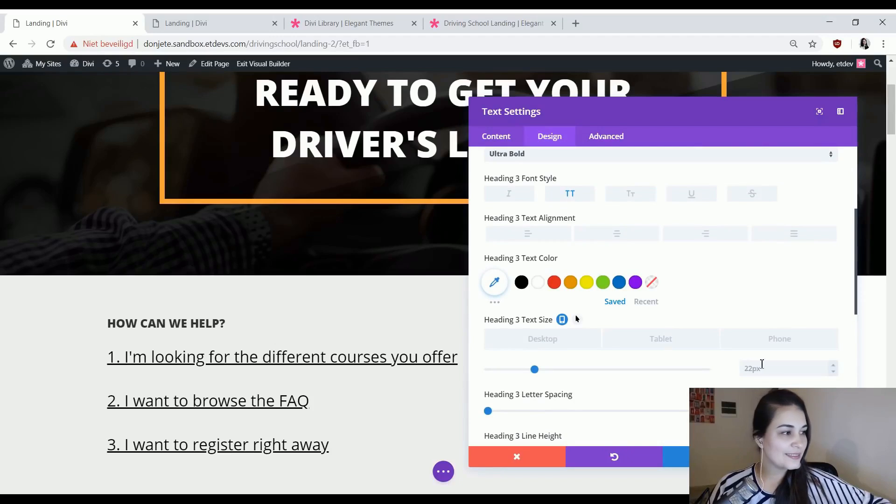
click(659, 350)
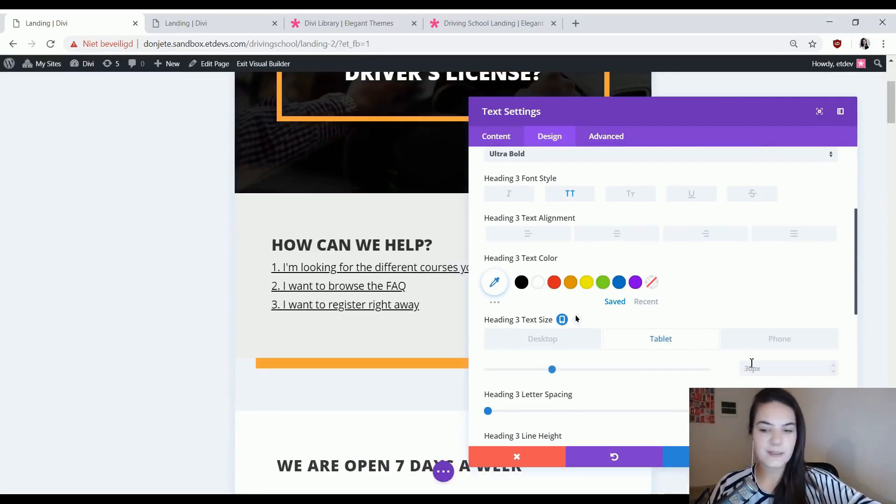
click(758, 363)
text(2)
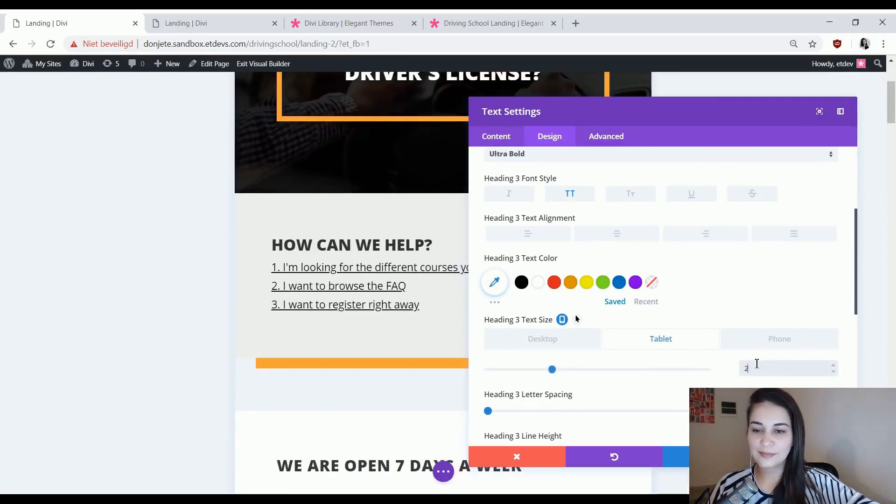
text(0)
click(751, 340)
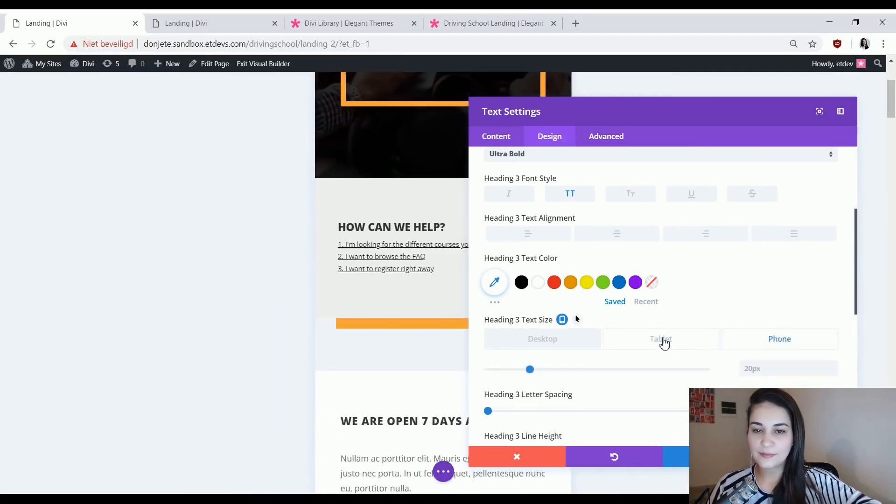
Examine how the hero text and the "How can we help?" section change on hover in the finished landing page.
click(220, 21)
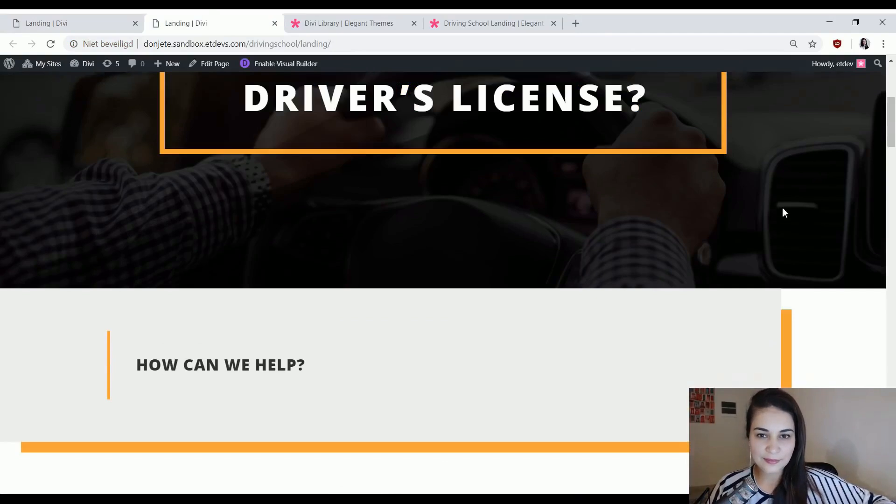
scroll(784, 212, up, 2)
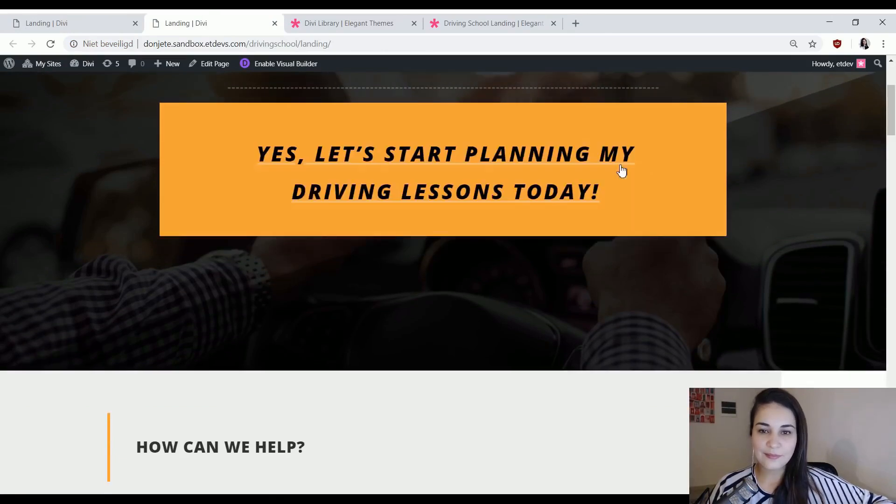
scroll(767, 294, down, 4)
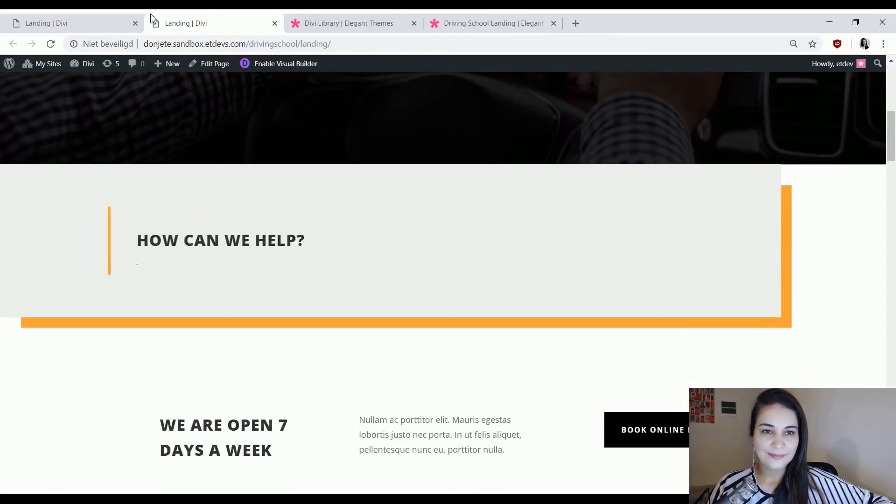
click(126, 20)
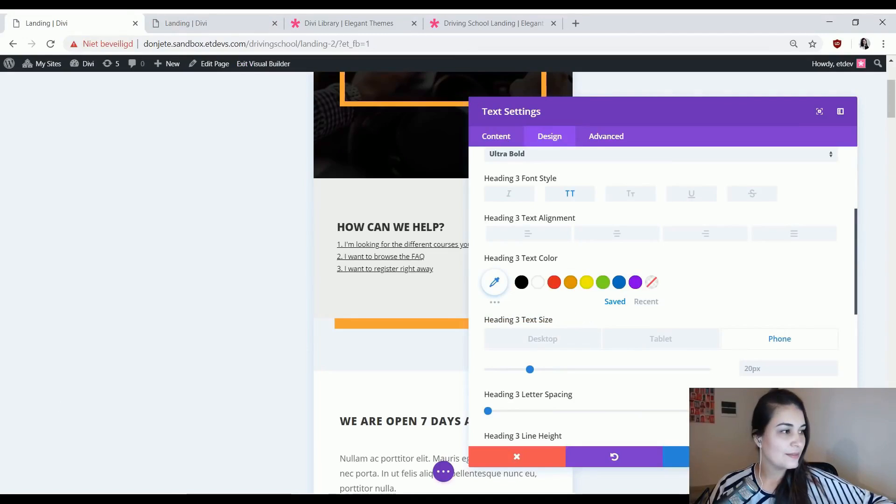
key(ctrl+Tab)
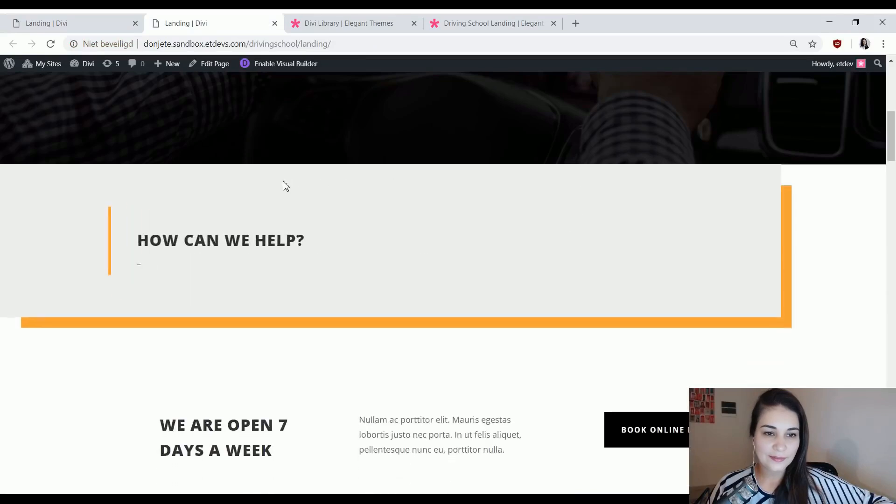
mouse_move(229, 238)
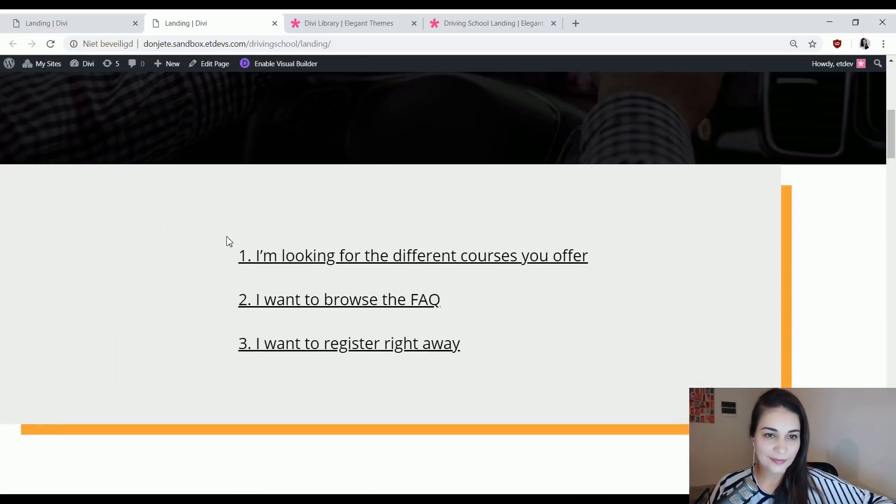
key(ctrl+shift+Tab)
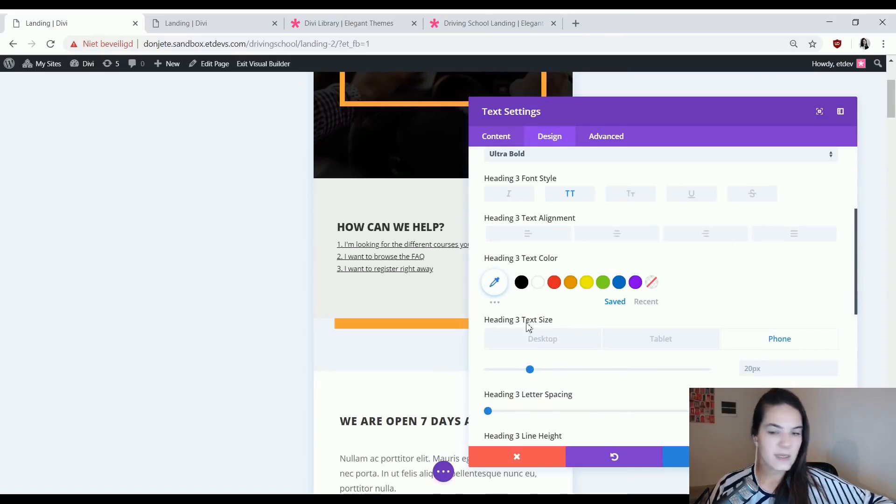
Enable hover values for the Heading 3 text size and set the hover size to 0px.
click(578, 320)
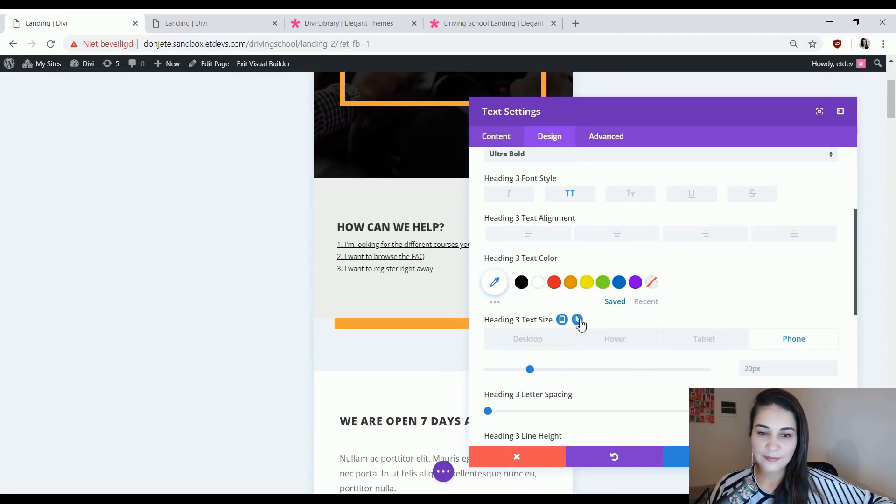
click(610, 344)
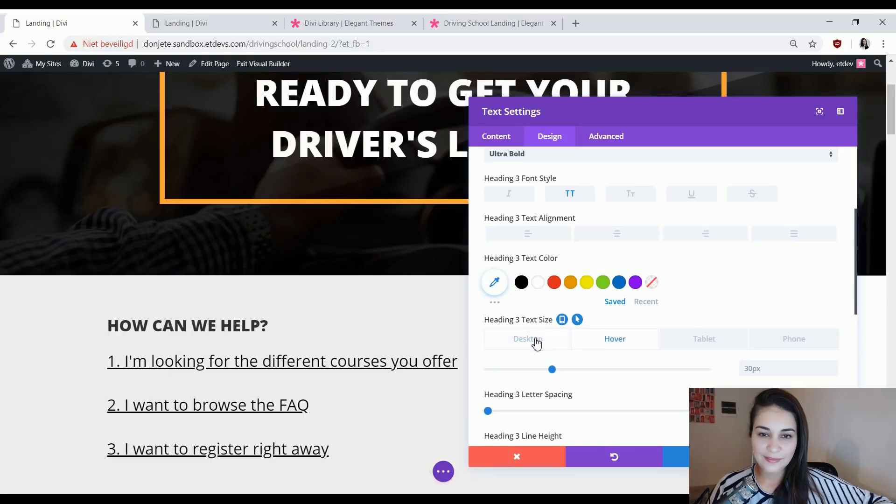
click(537, 343)
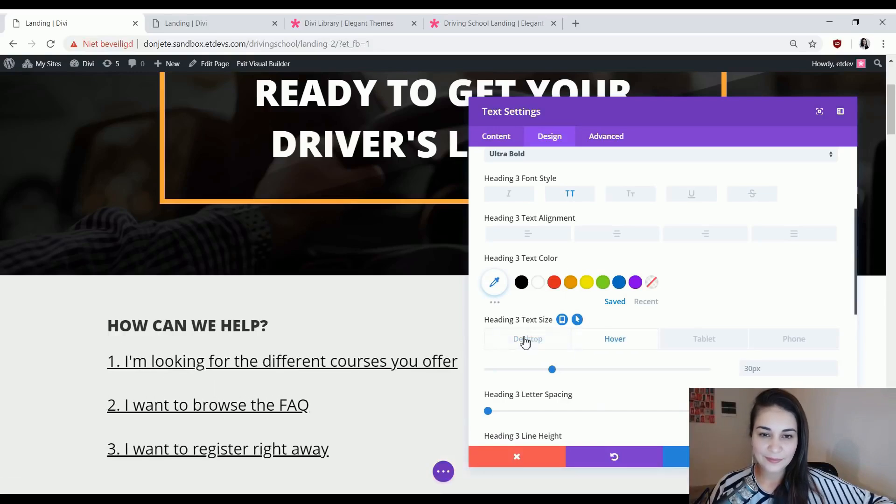
click(598, 346)
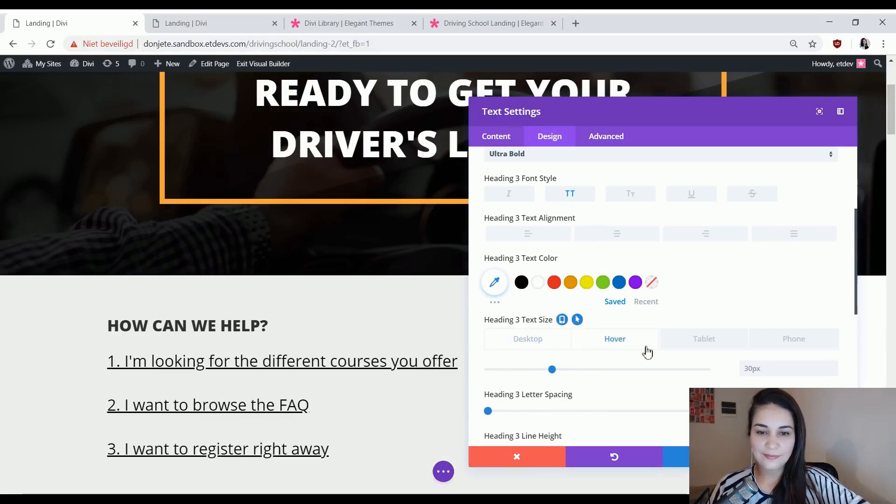
click(528, 340)
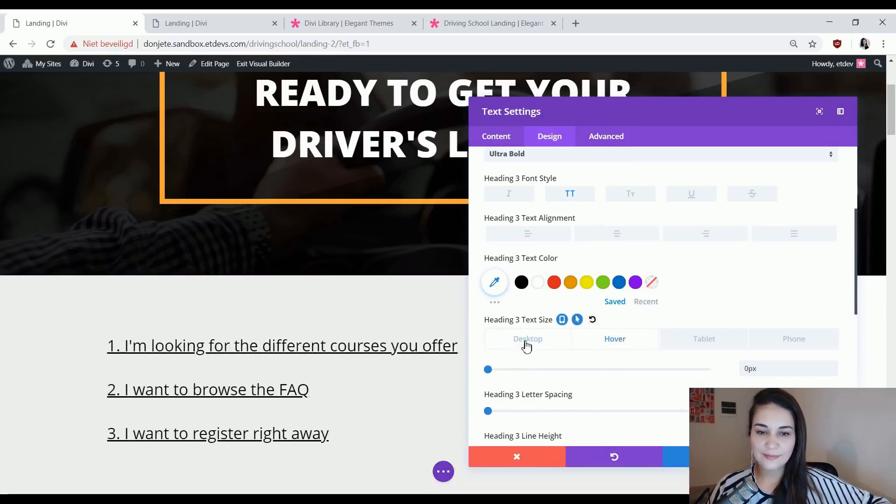
click(611, 346)
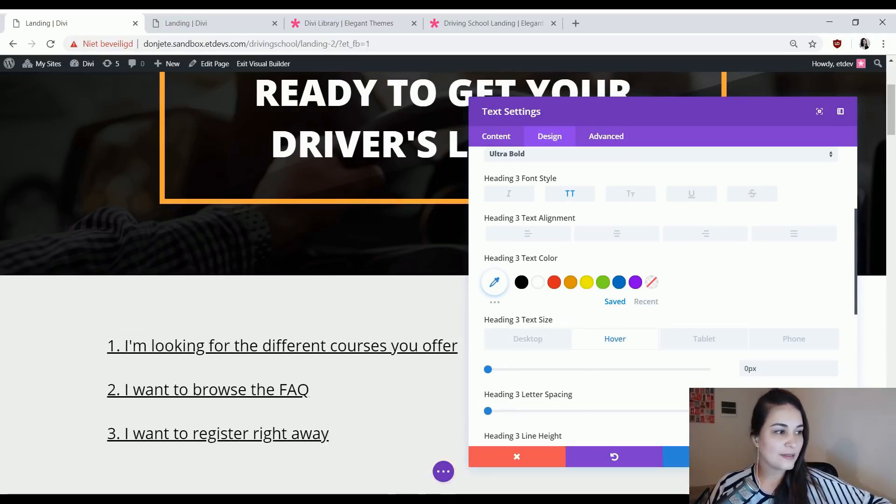
Give the text module custom padding of 40px at the top and 50px on the left.
scroll(573, 341, down, 8)
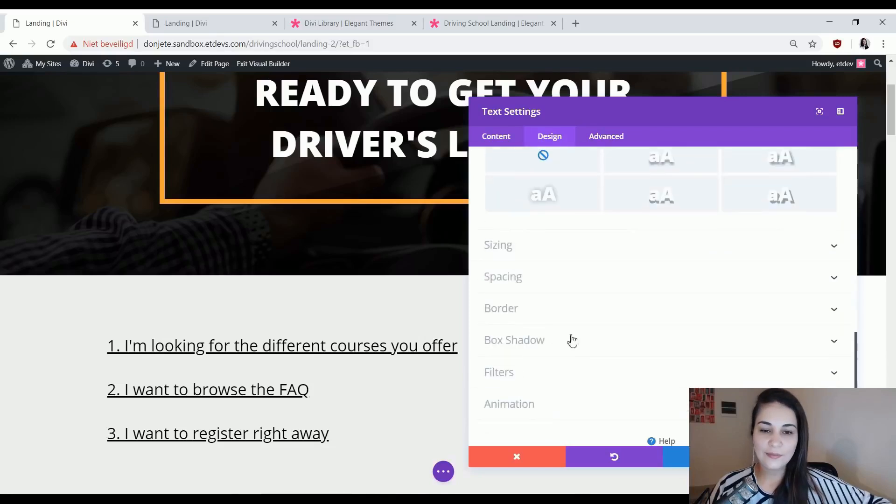
click(530, 280)
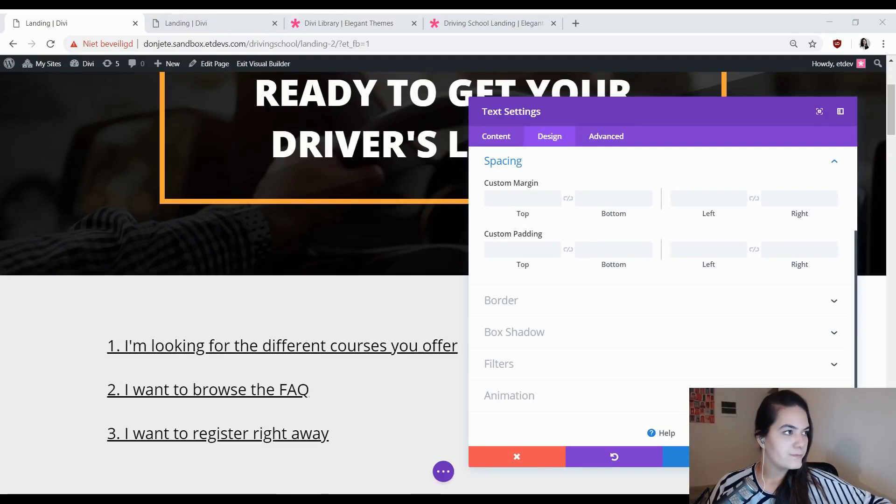
click(525, 254)
text(40)
click(680, 250)
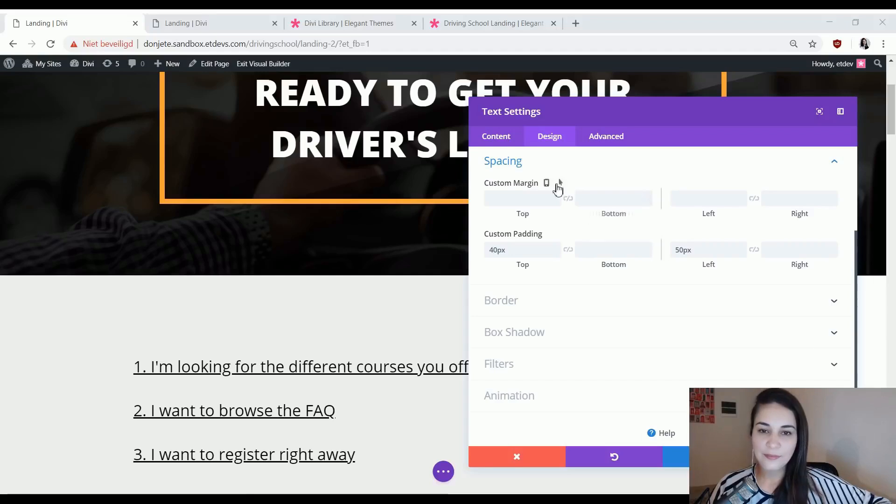
Enable hover values for the custom margin and set the left hover margin to 200px.
click(563, 182)
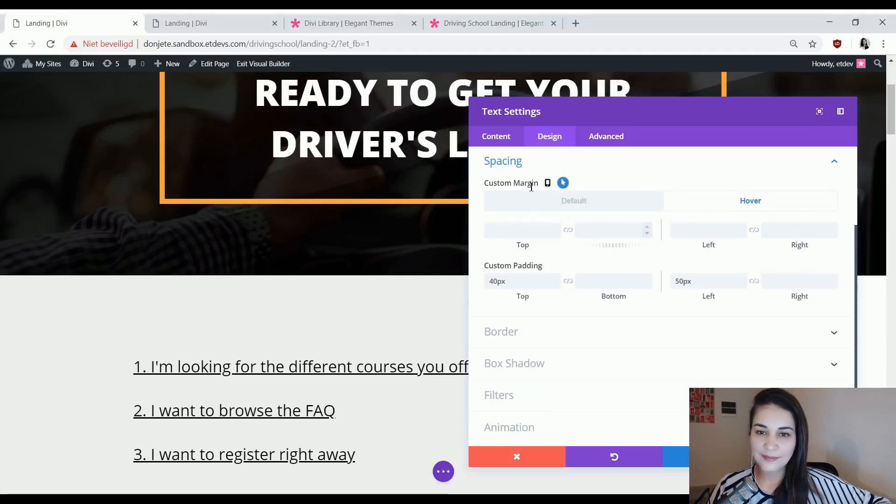
click(687, 229)
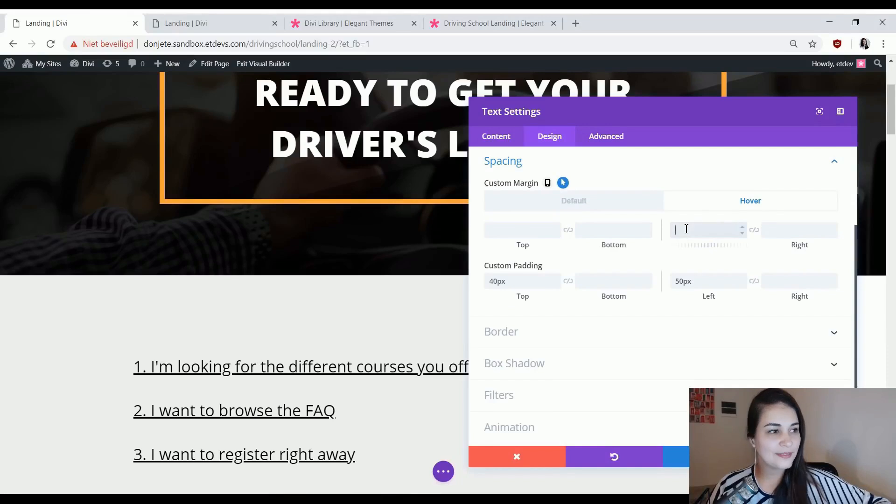
text(200)
Compare the text module's default and hover margin states to see how the links shift.
click(587, 205)
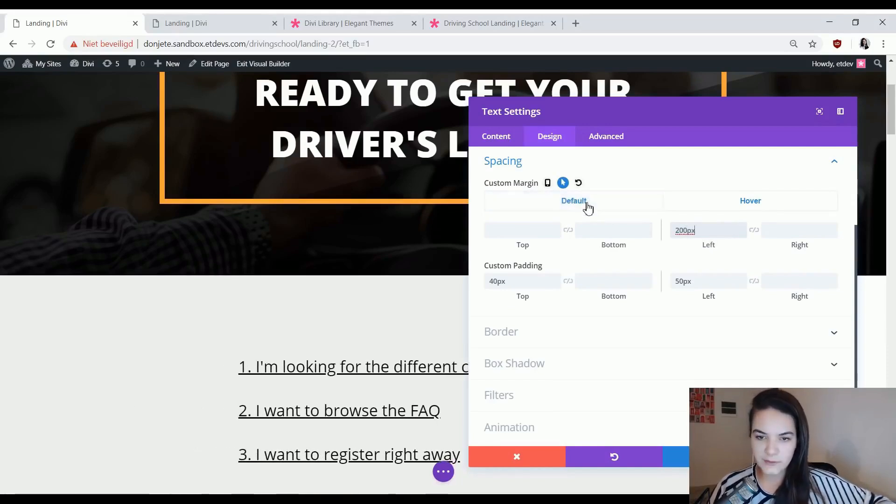
click(698, 209)
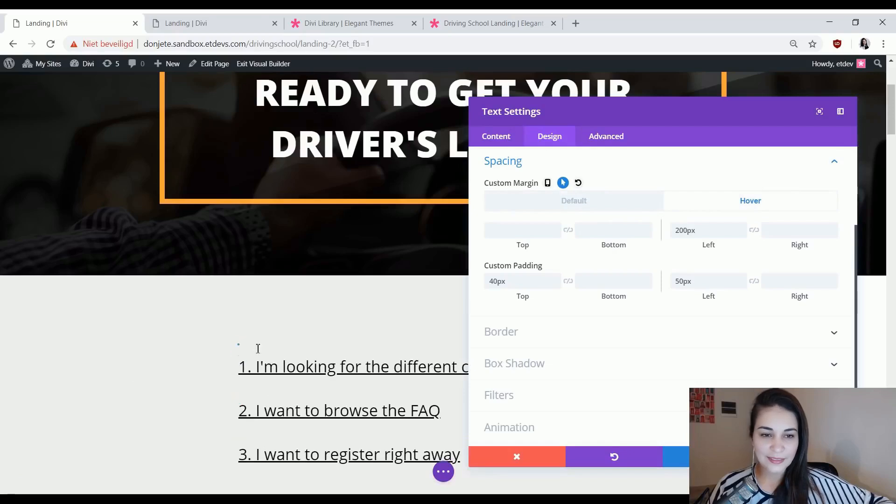
click(590, 201)
click(737, 200)
click(598, 206)
click(698, 205)
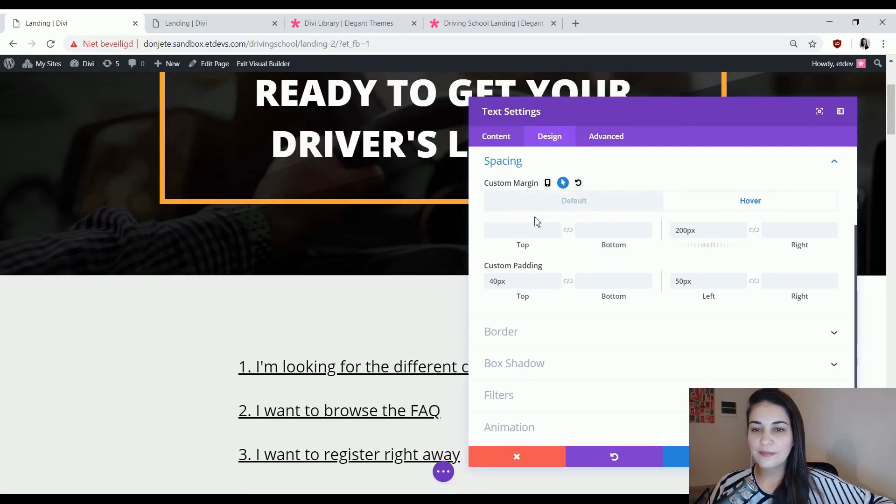
click(568, 208)
click(698, 204)
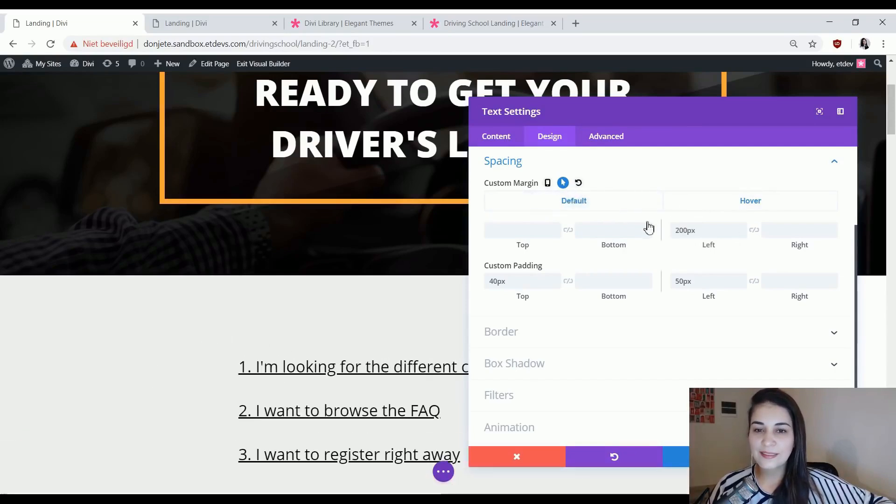
Try a left hover margin of 100px for the text module and return it to 200px.
double_click(700, 230)
text(100px)
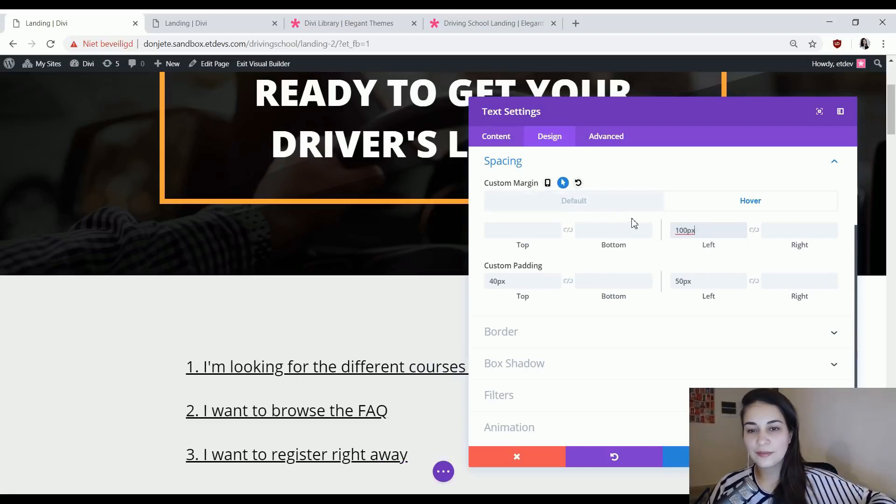
key(ctrl+a)
text(200)
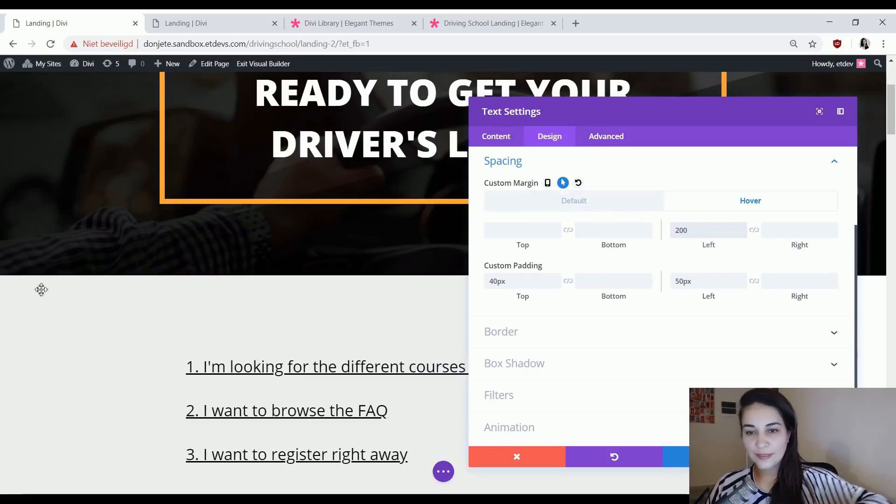
text(px)
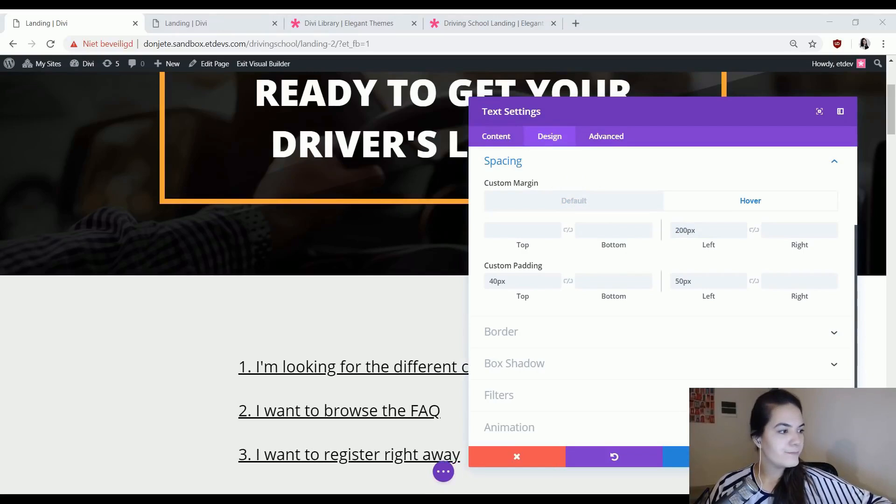
Complete the text module's 200px left hover margin and give it a 5px left border in color #ffa53b.
click(556, 333)
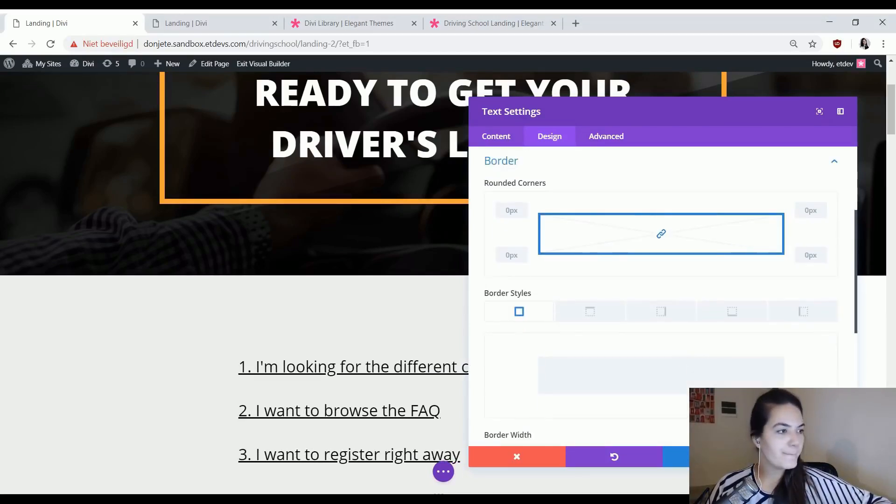
click(779, 314)
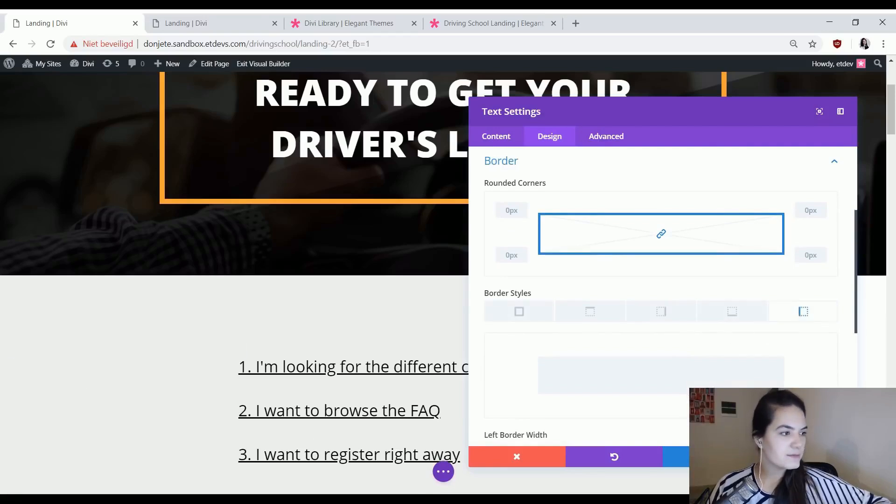
scroll(817, 358, down, 3)
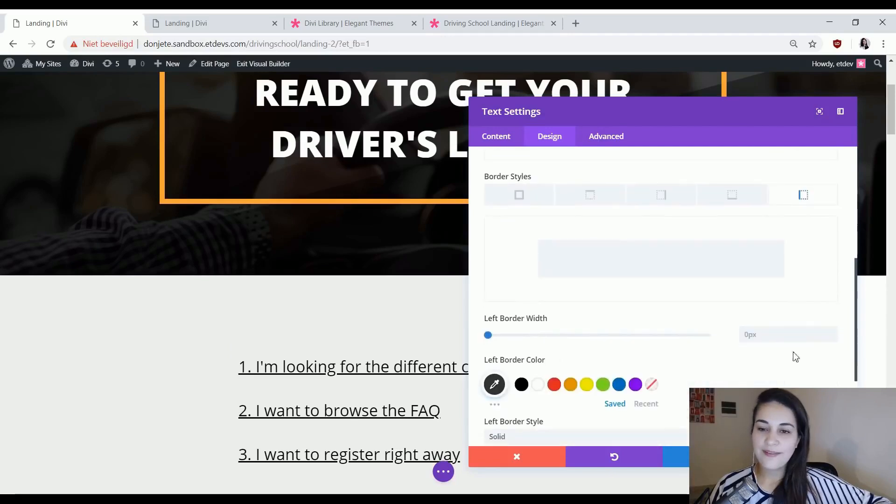
click(779, 339)
text(5px)
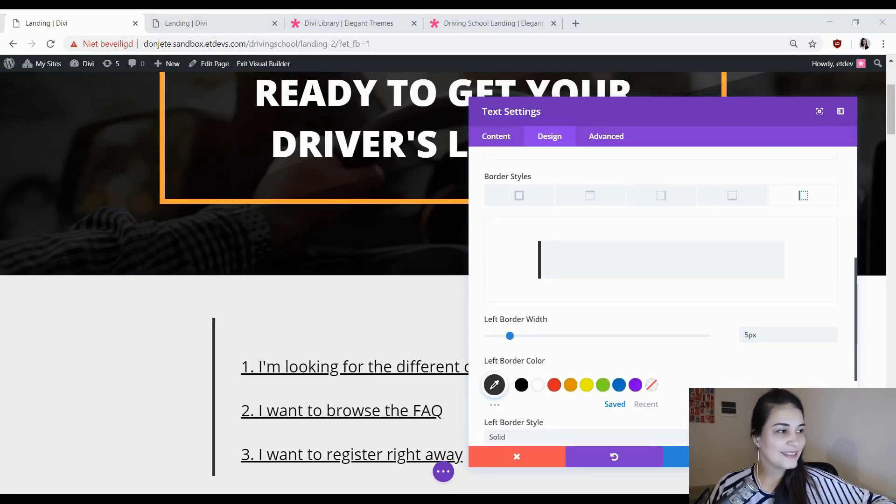
click(494, 386)
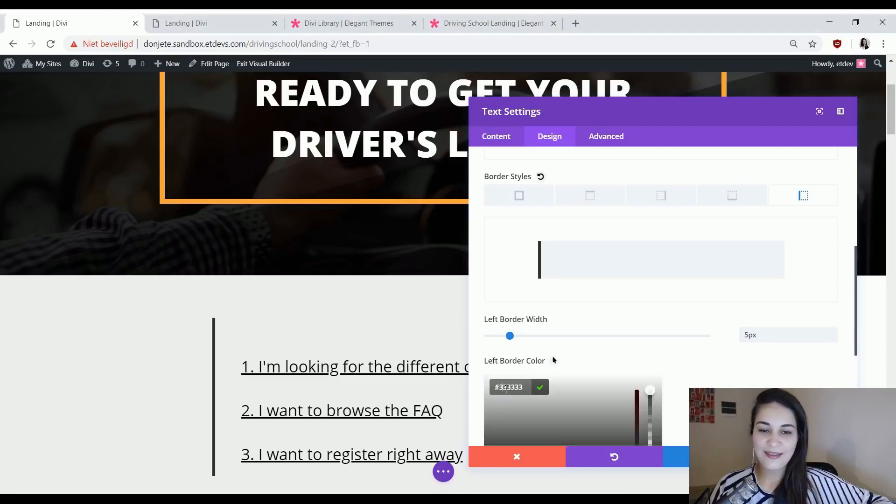
text(#ffa53b)
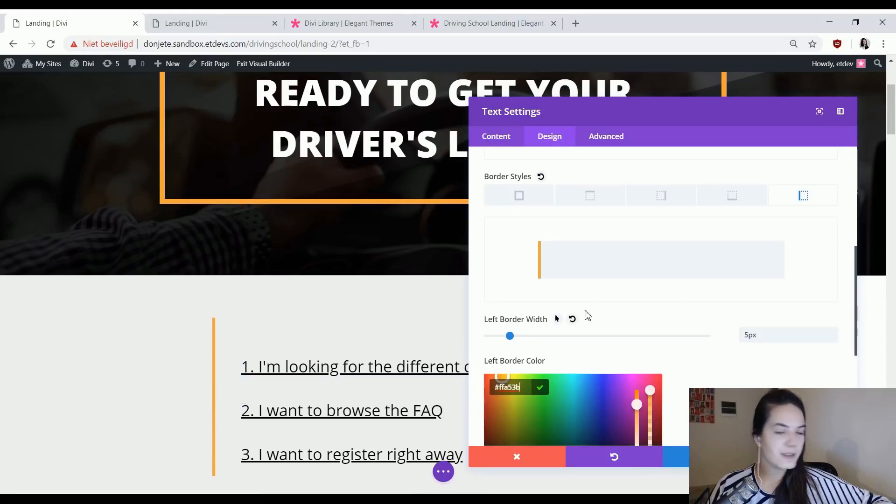
Enable hover values for the left border width, set the width to 0px and switch between the default and hover states.
click(558, 320)
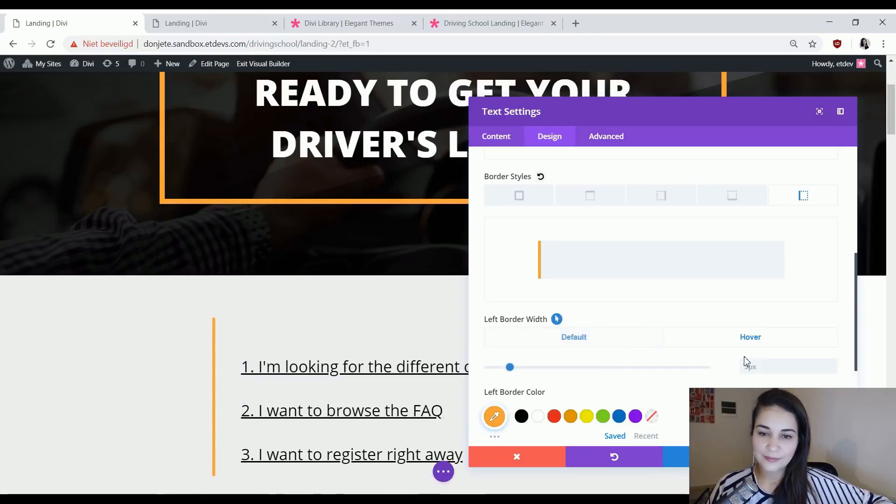
click(609, 347)
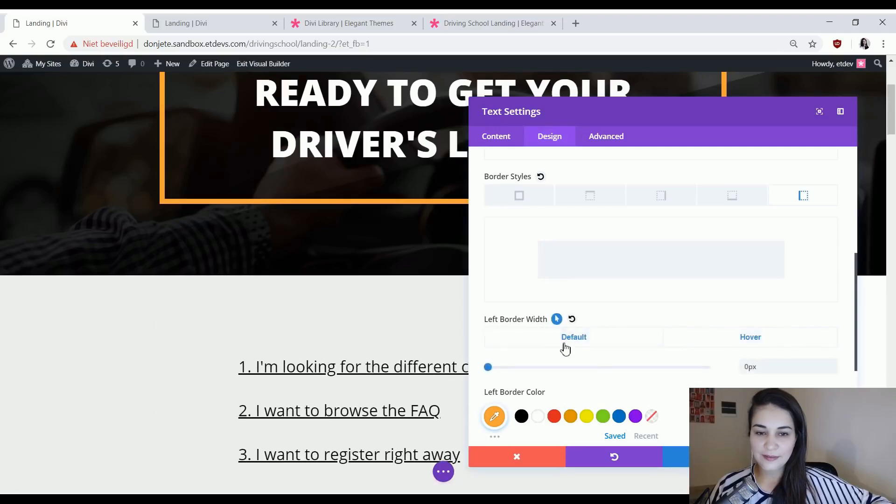
click(702, 341)
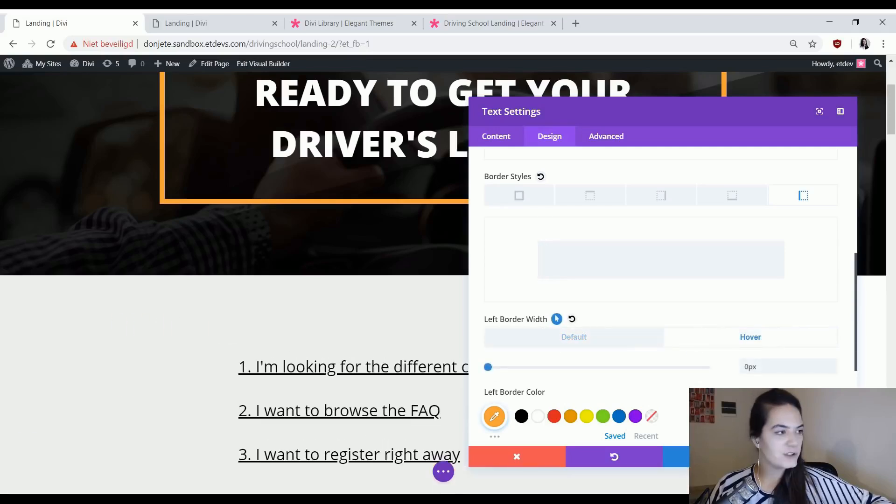
Set the text module's transition duration to 500ms.
click(604, 138)
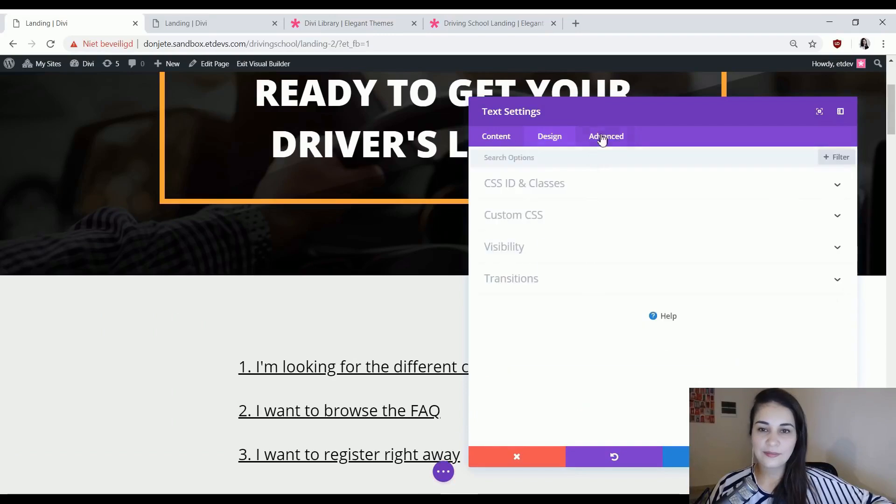
click(532, 288)
click(770, 294)
key(ctrl+a)
text(500ms)
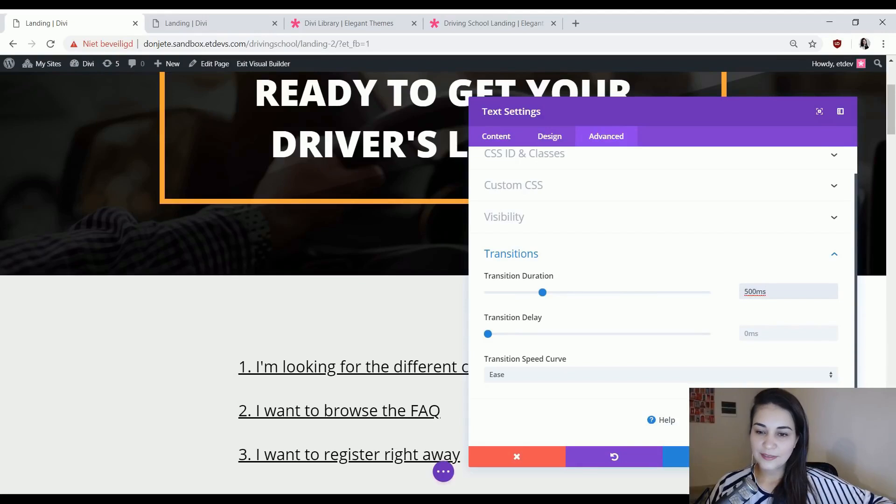
Save the changes and exit the Visual Builder to review the link section on the live landing page.
click(517, 457)
click(443, 471)
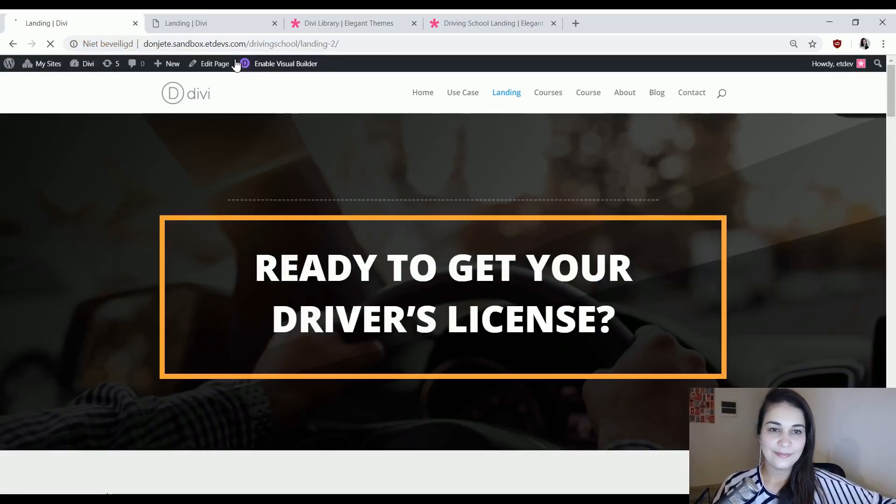
scroll(782, 254, down, 6)
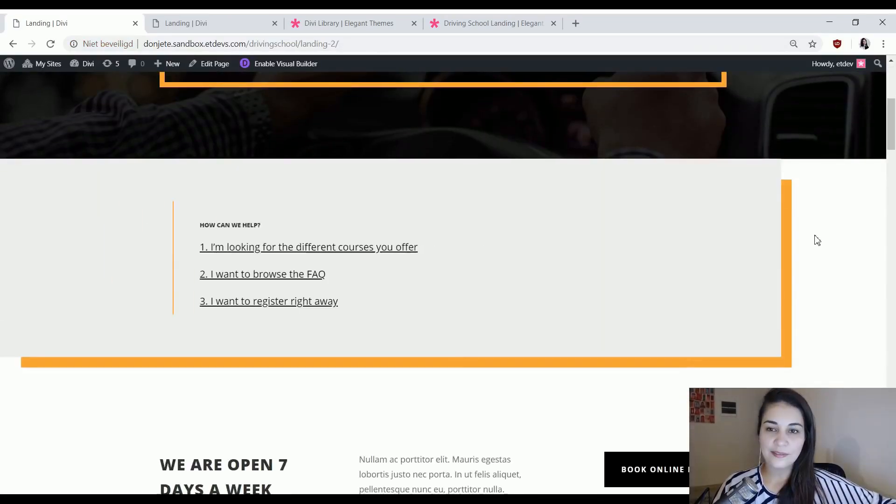
scroll(839, 221, up, 6)
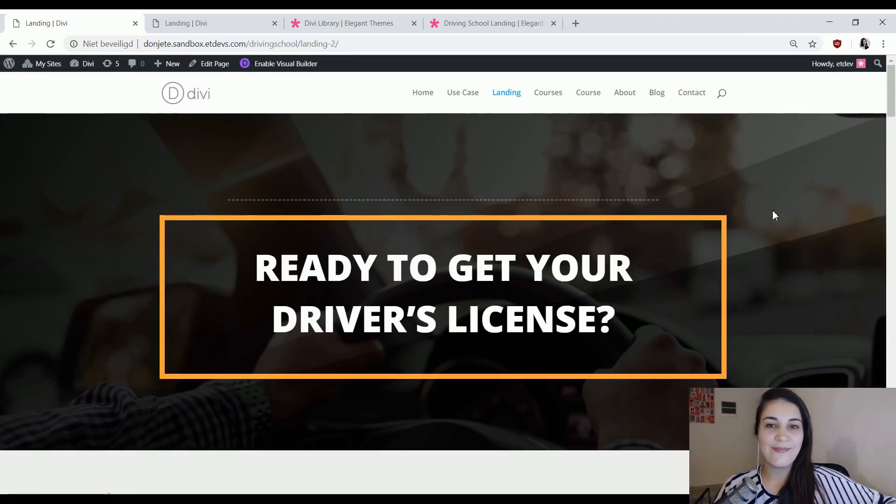
click(267, 499)
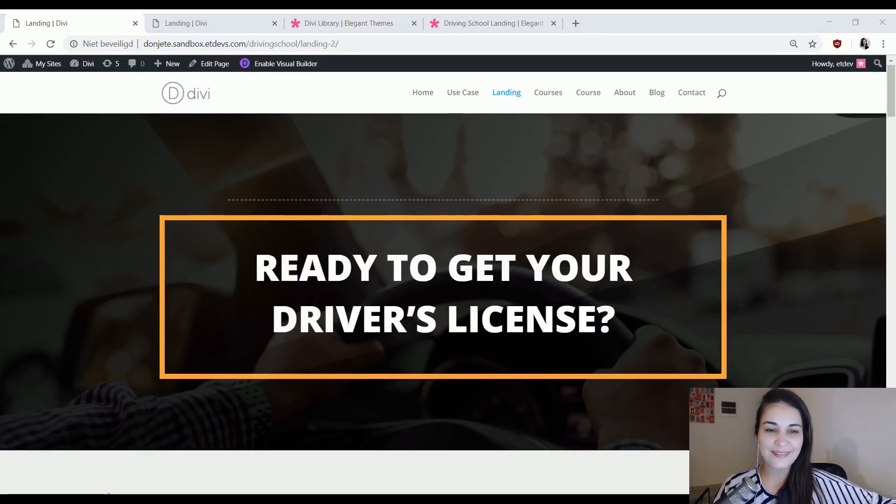